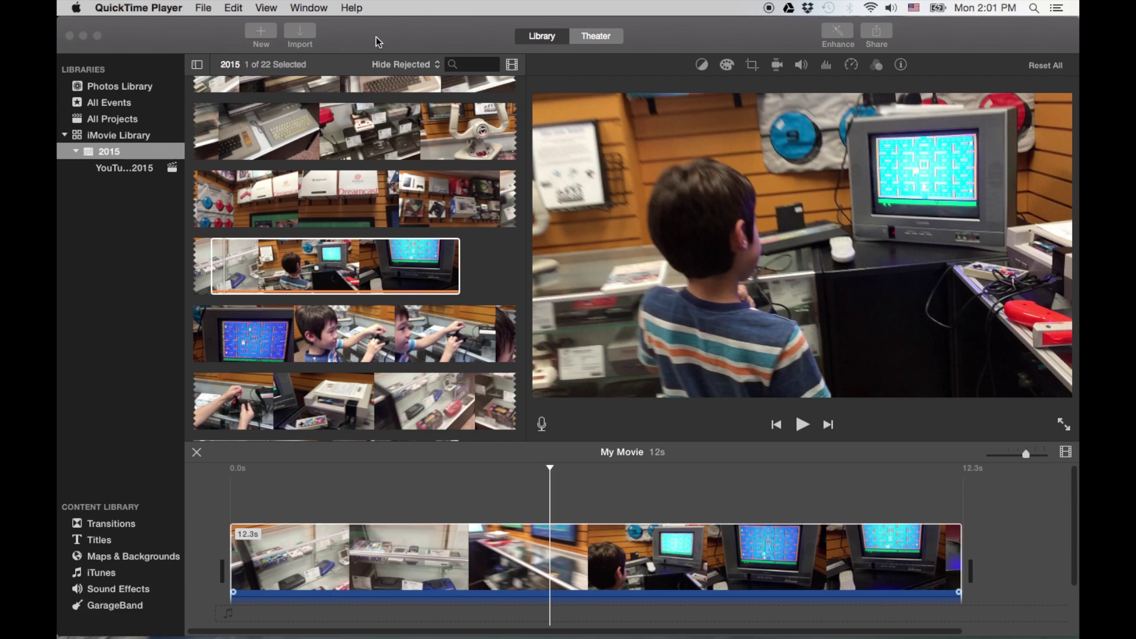
# Step: Launch Keynote from the Applications stack in the Dock
pyautogui.moveTo(690, 637)
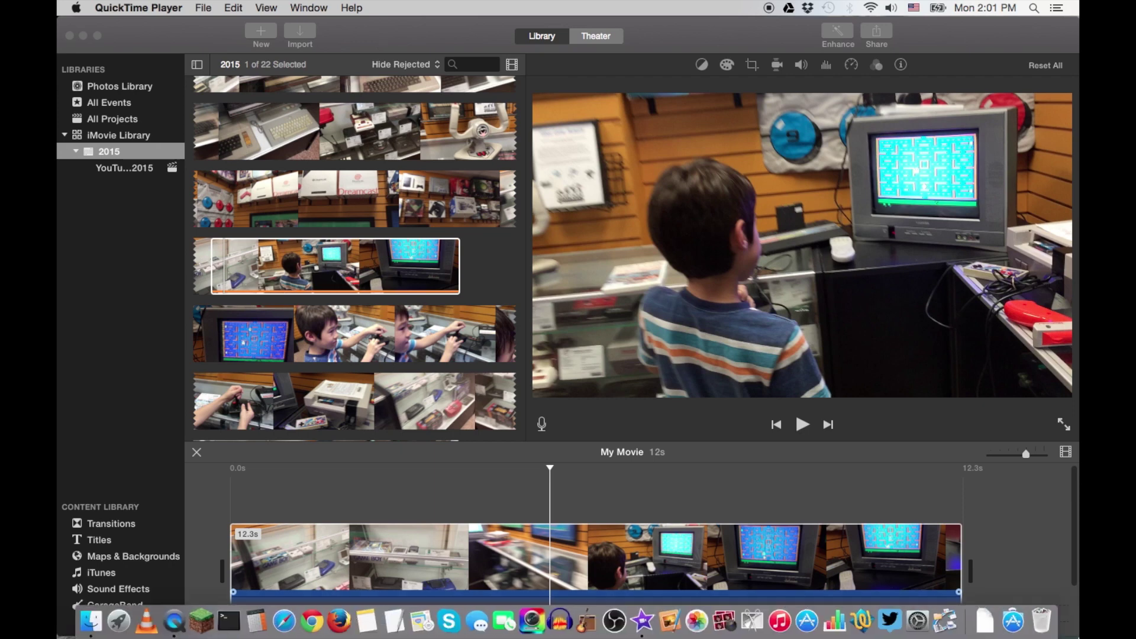
pyautogui.click(1018, 619)
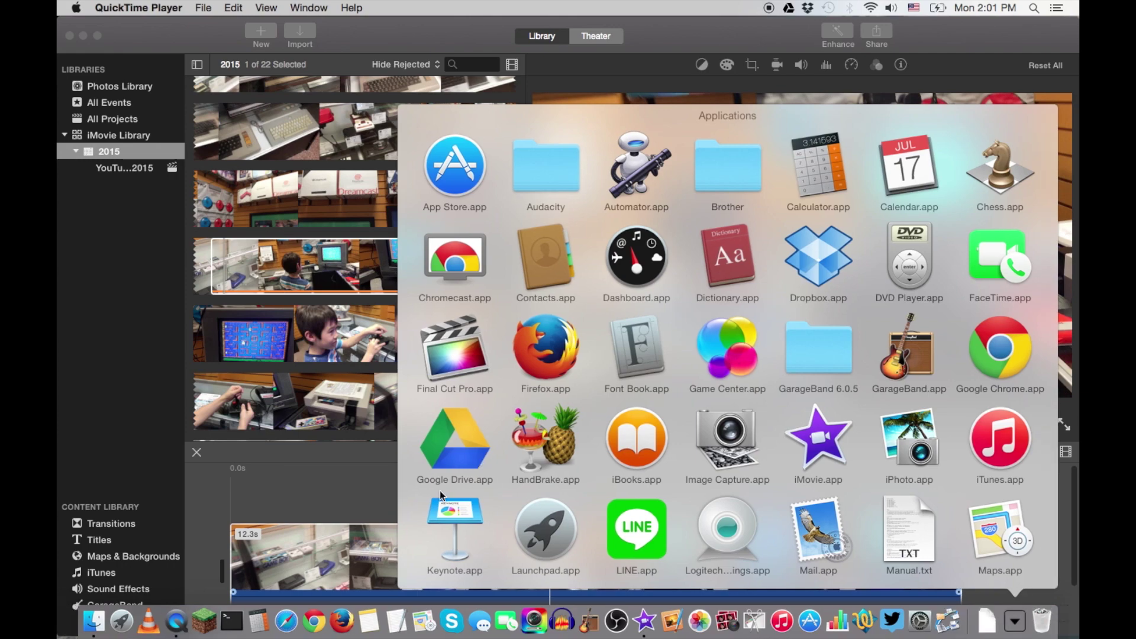
pyautogui.click(450, 510)
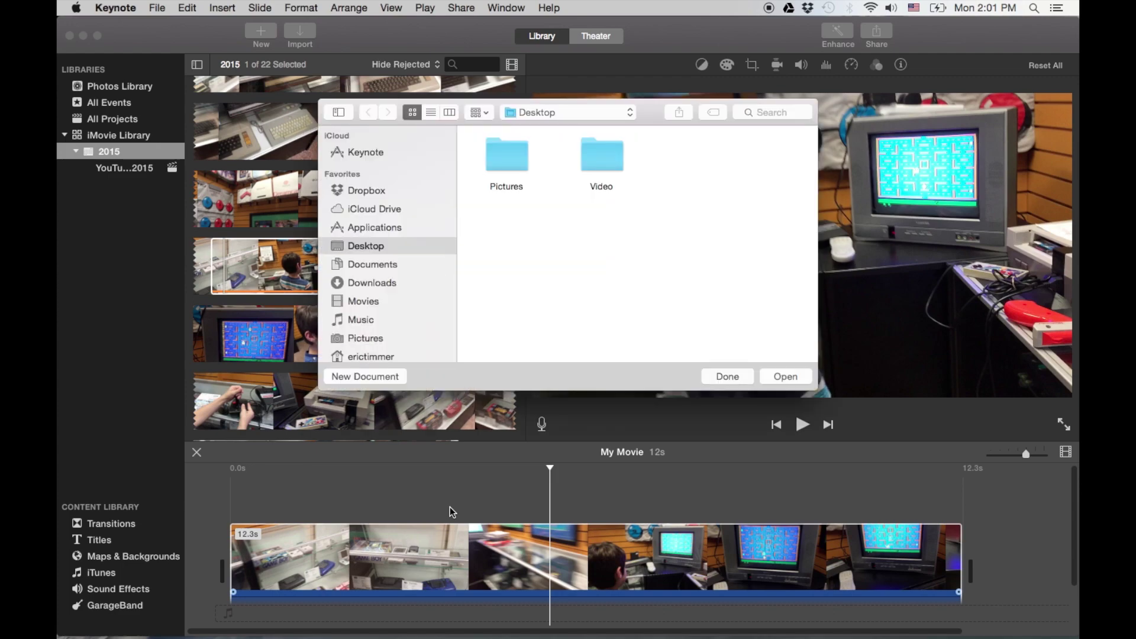
# Step: Create a new presentation using the Black theme
pyautogui.click(157, 8)
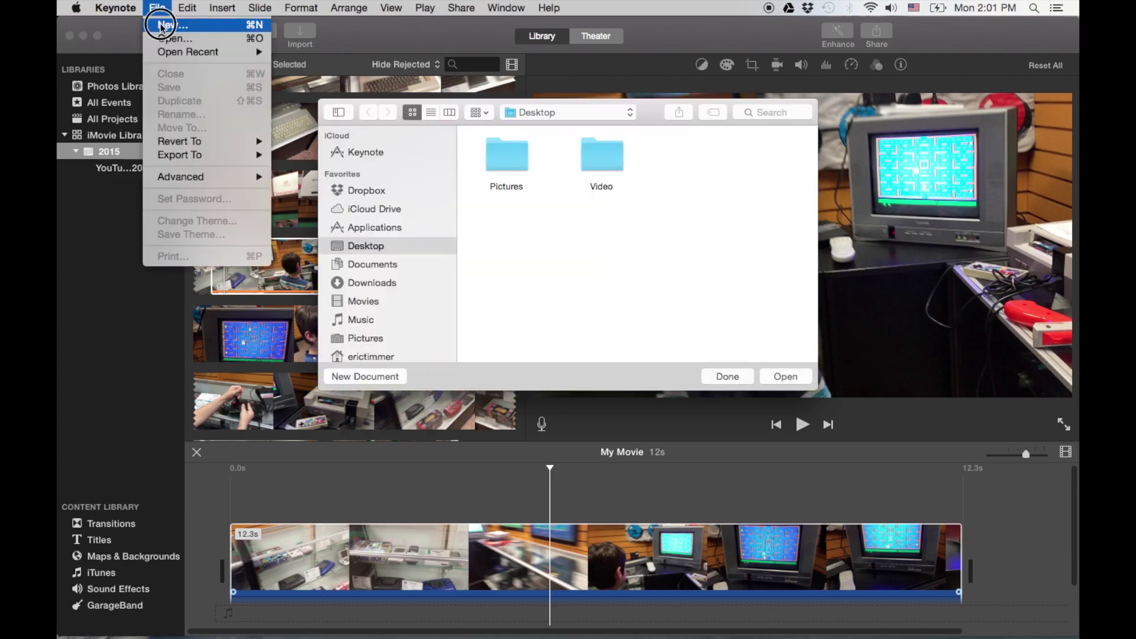
pyautogui.click(160, 23)
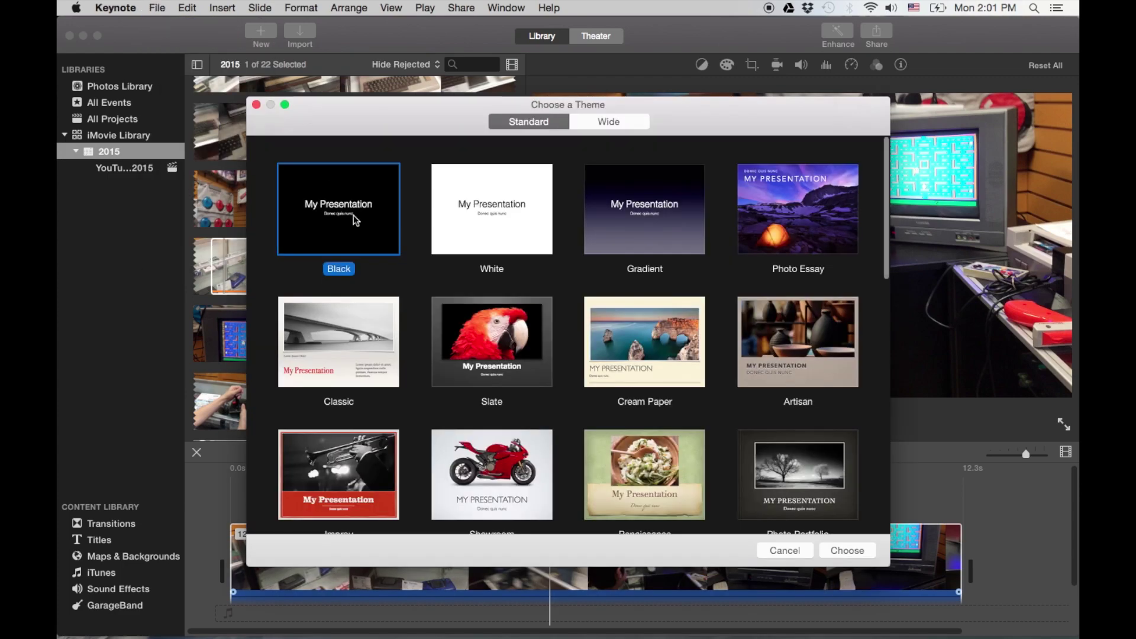
pyautogui.click(350, 210)
pyautogui.doubleClick(350, 211)
# Step: Delete the title and subtitle placeholders from the slide
pyautogui.click(436, 316)
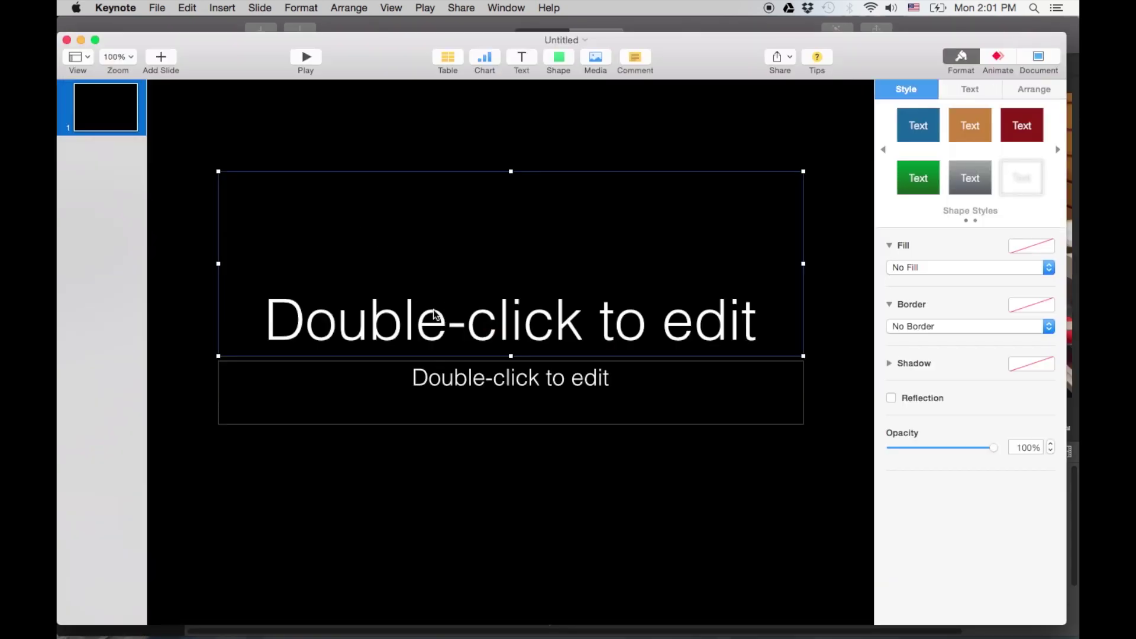
pyautogui.press('Delete')
pyautogui.click(443, 385)
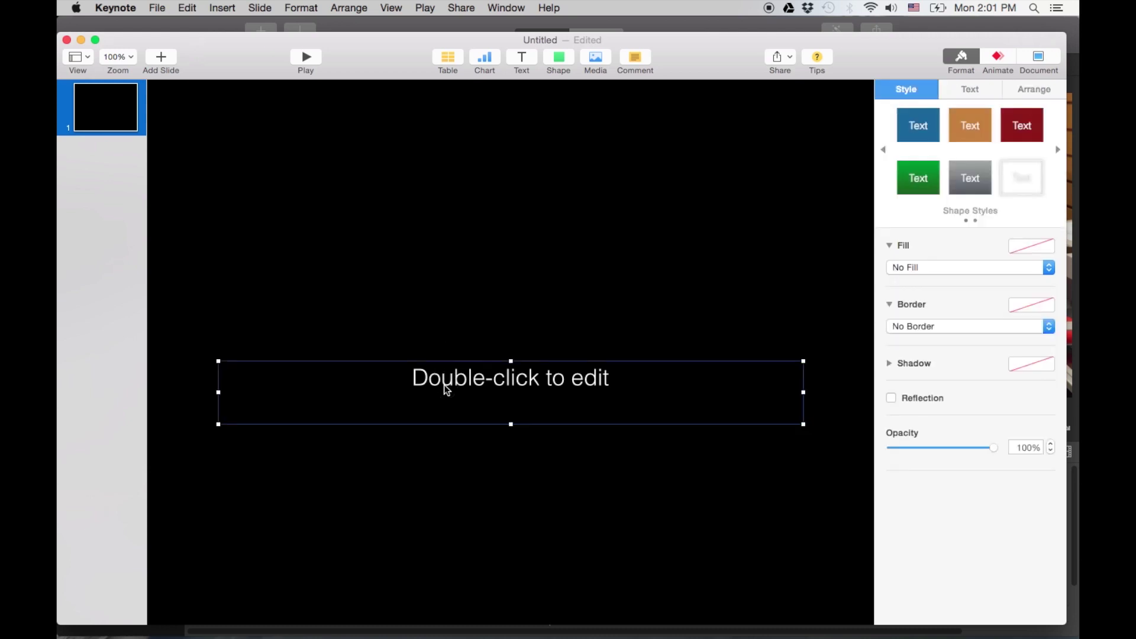
pyautogui.press('Delete')
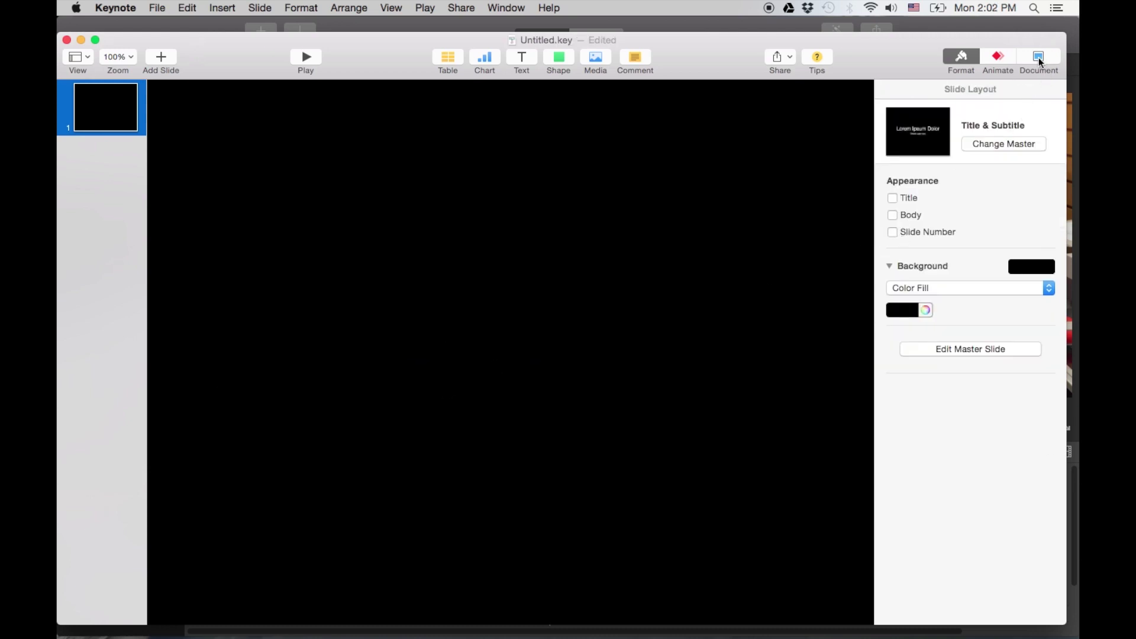
# Step: Make the slide background bright green
pyautogui.click(927, 311)
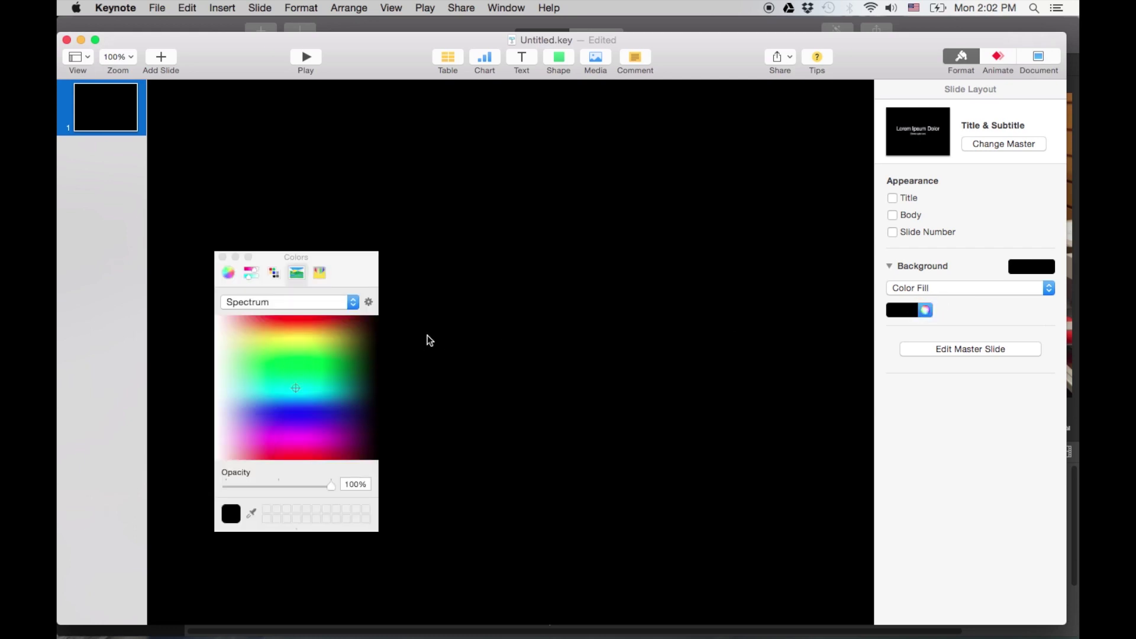
pyautogui.click(295, 363)
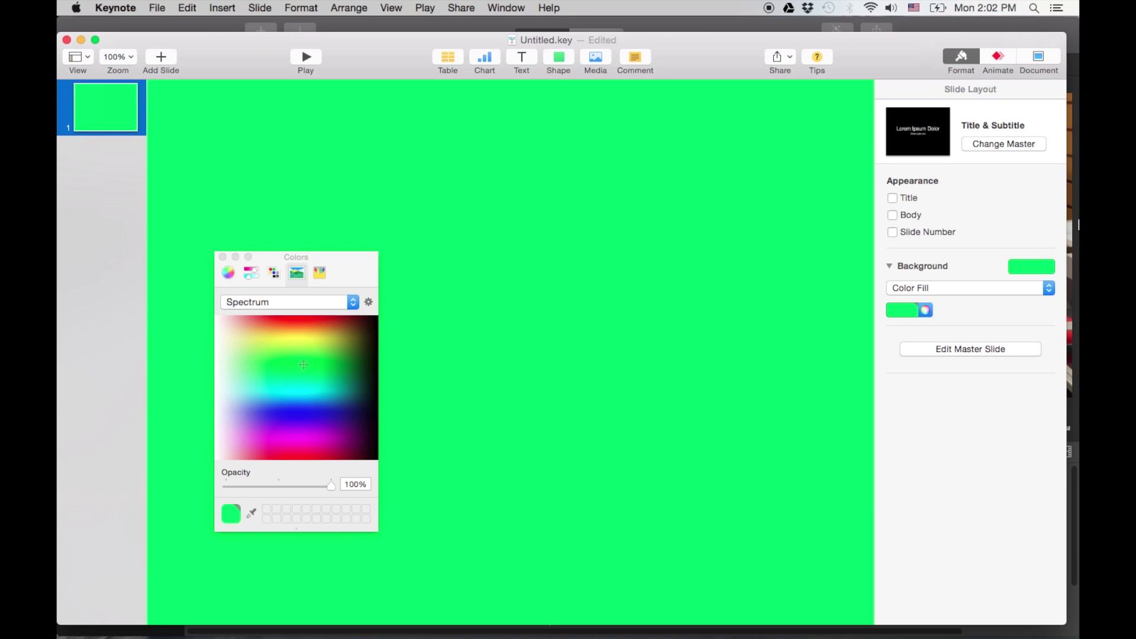
pyautogui.click(224, 257)
# Step: Set the slide size to Widescreen (16:9) and slightly enlarge the Keynote window
pyautogui.click(1040, 57)
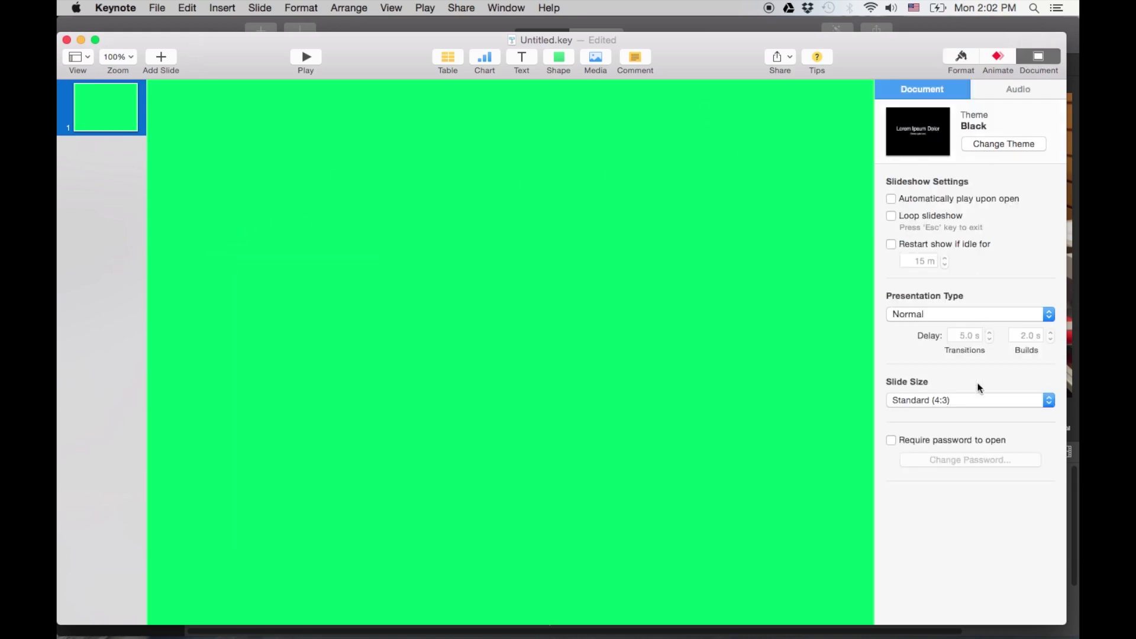
pyautogui.click(978, 400)
pyautogui.click(975, 412)
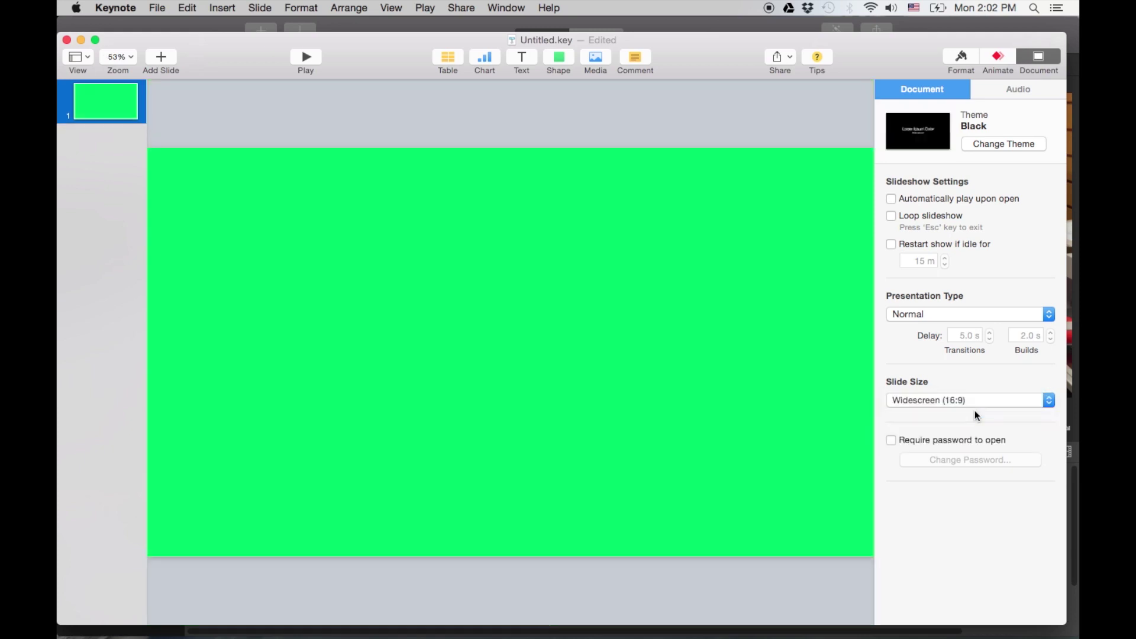
pyautogui.moveTo(682, 38); pyautogui.dragTo(681, 22)
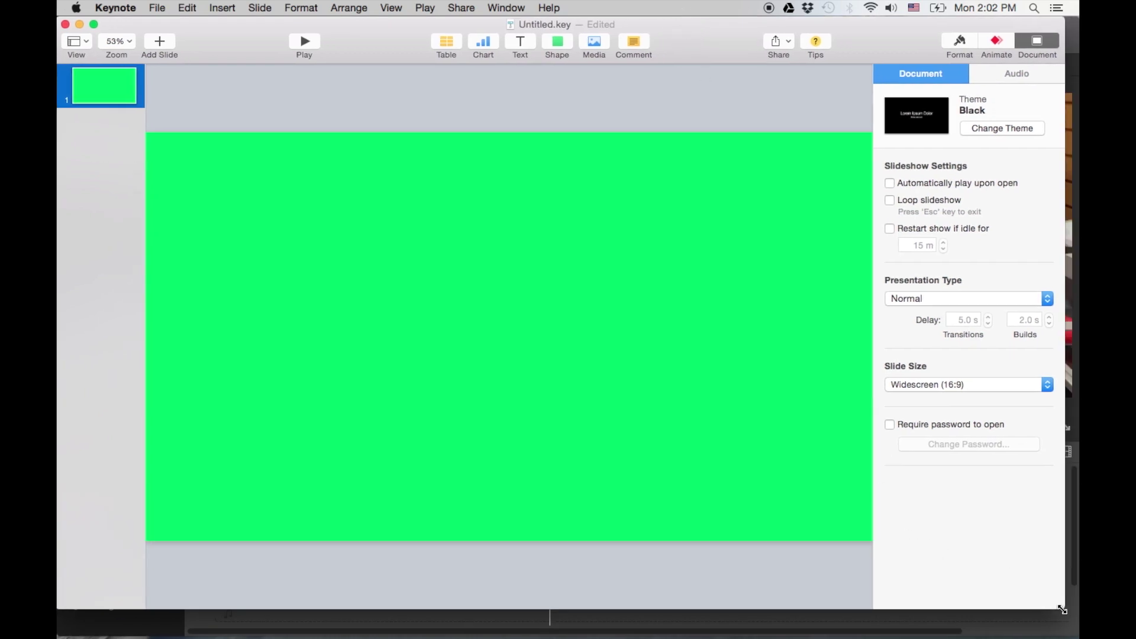
pyautogui.moveTo(1064, 609); pyautogui.dragTo(1076, 637)
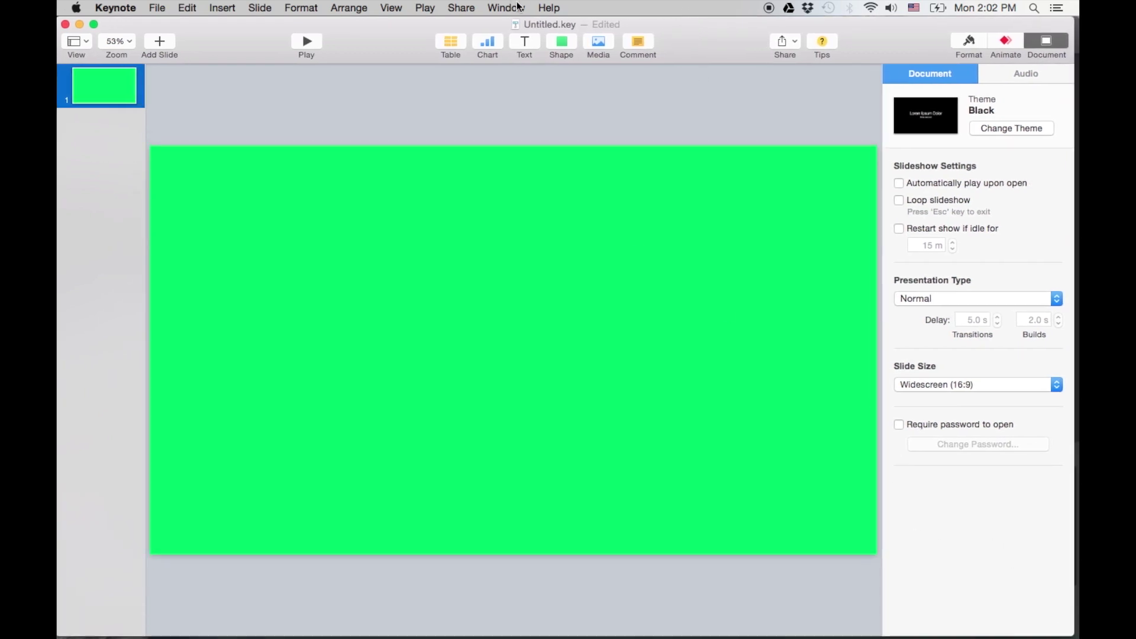
# Step: Add a centred text box reading a first name followed by 'Was Here!!'
pyautogui.click(522, 41)
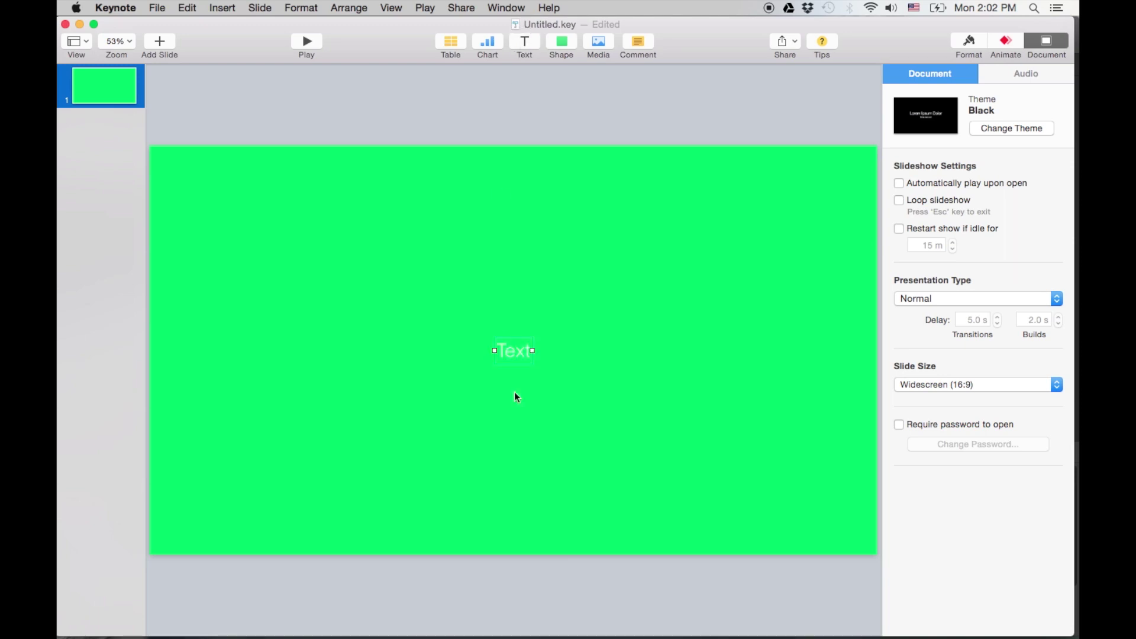
pyautogui.doubleClick(523, 354)
pyautogui.write('Eric Was H')
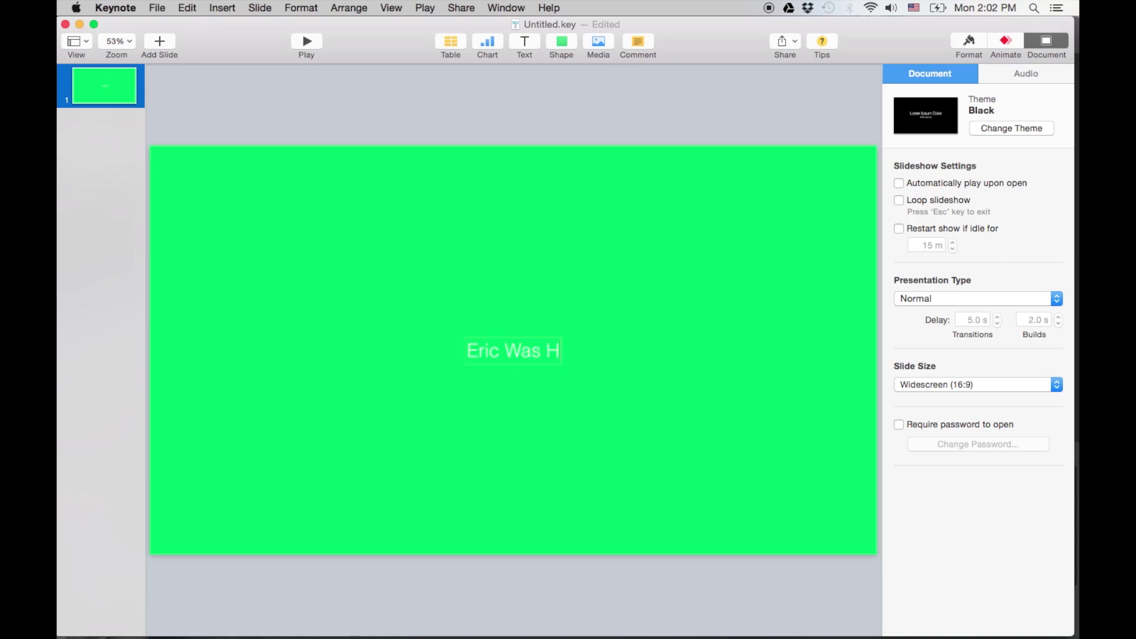
pyautogui.write('ere!!')
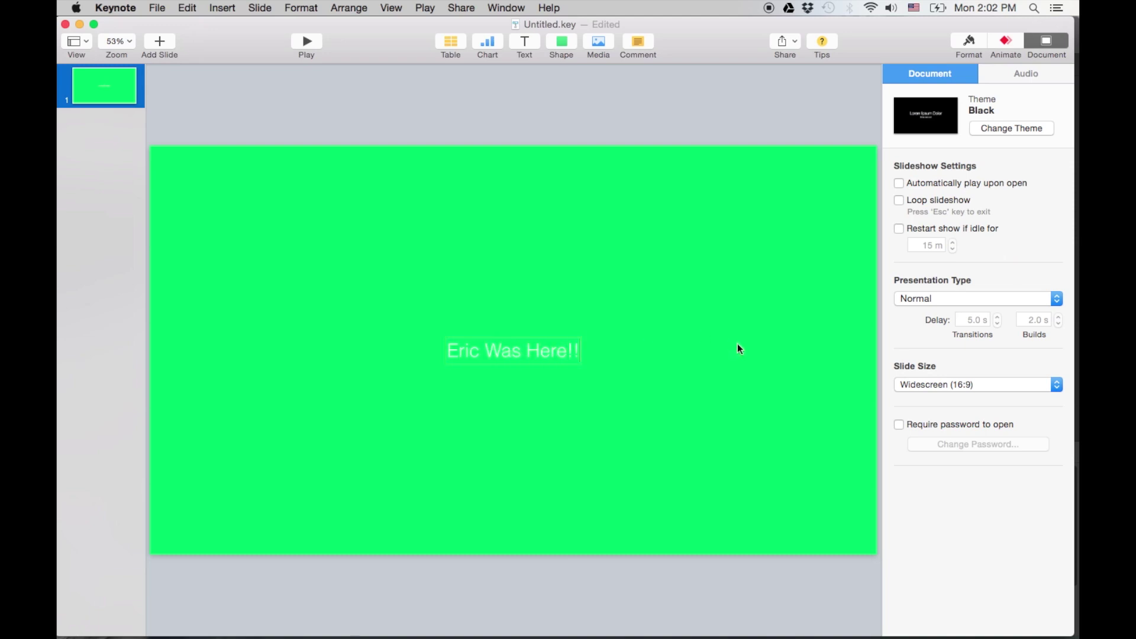
pyautogui.moveTo(579, 352); pyautogui.dragTo(421, 339)
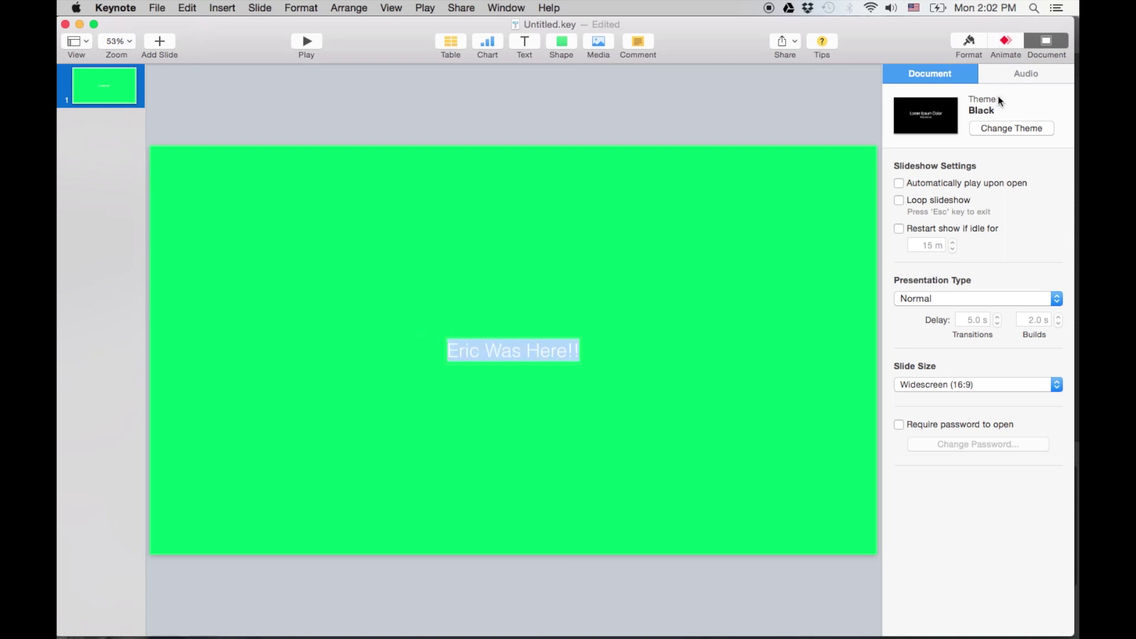
# Step: Format the title text as Bold Oblique at 150 pt
pyautogui.click(968, 40)
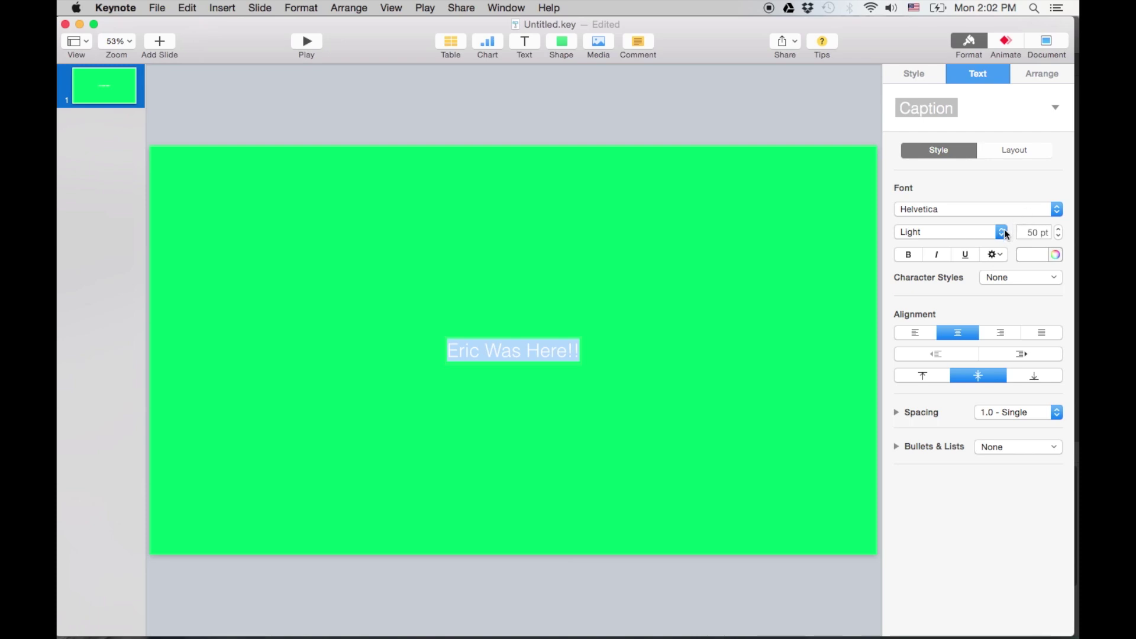
pyautogui.click(1001, 232)
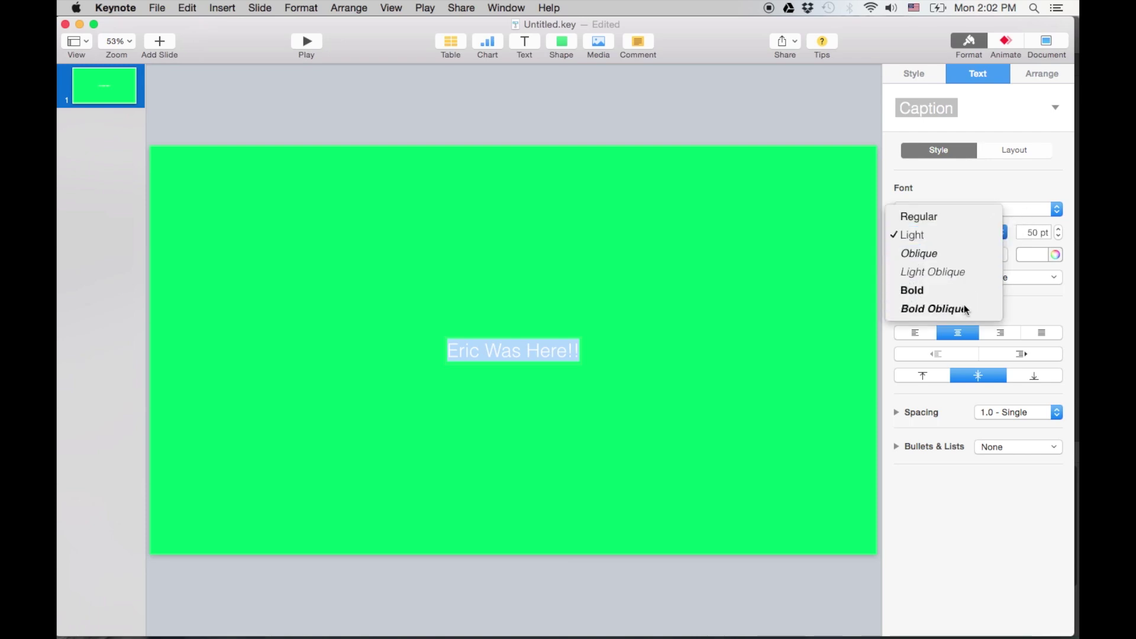
pyautogui.click(964, 308)
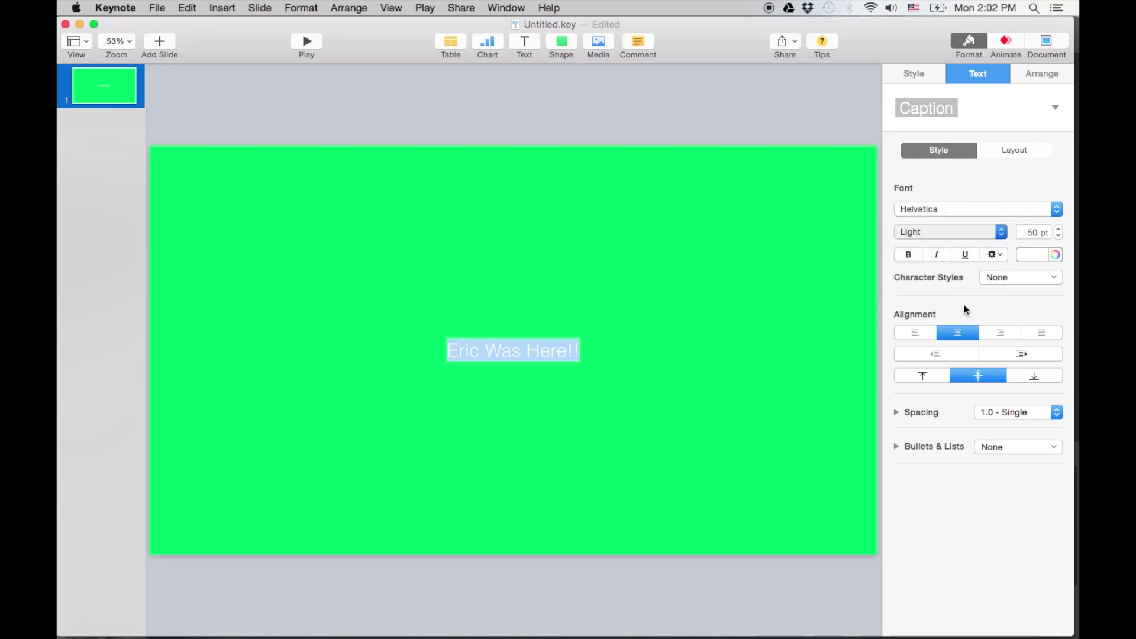
pyautogui.click(1033, 230)
pyautogui.write('300')
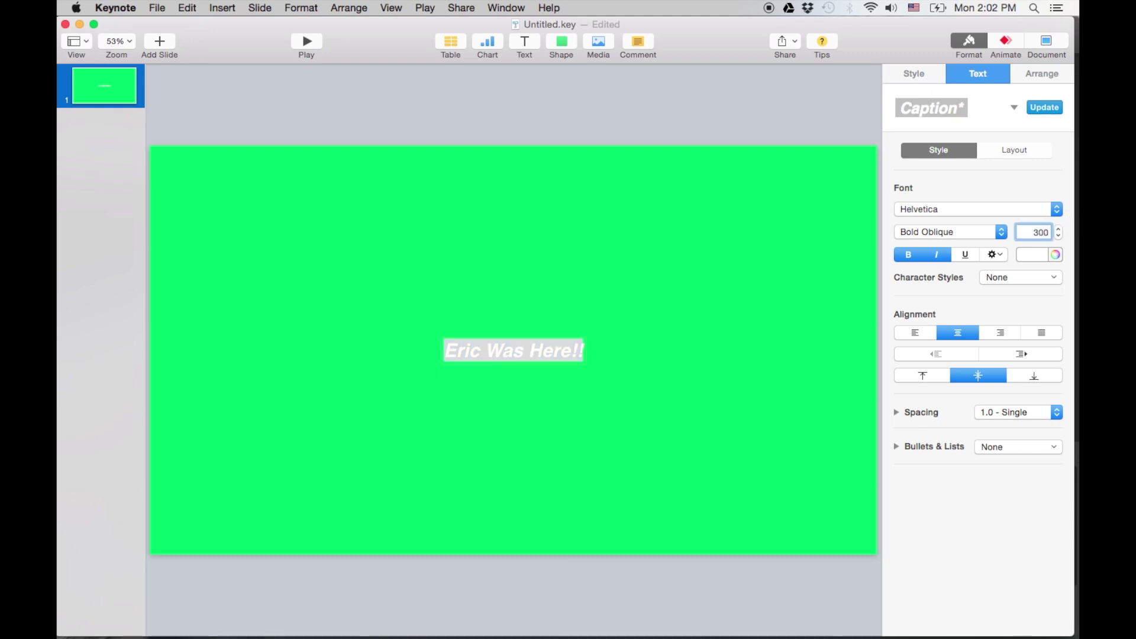
pyautogui.press('Return')
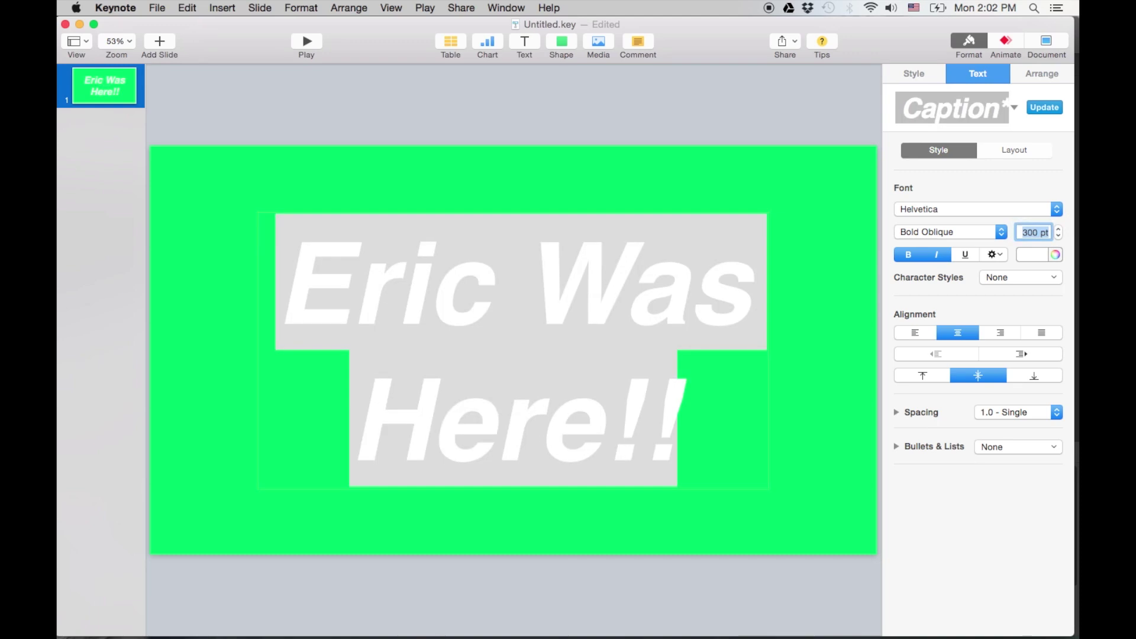
pyautogui.write('150')
pyautogui.press('Return')
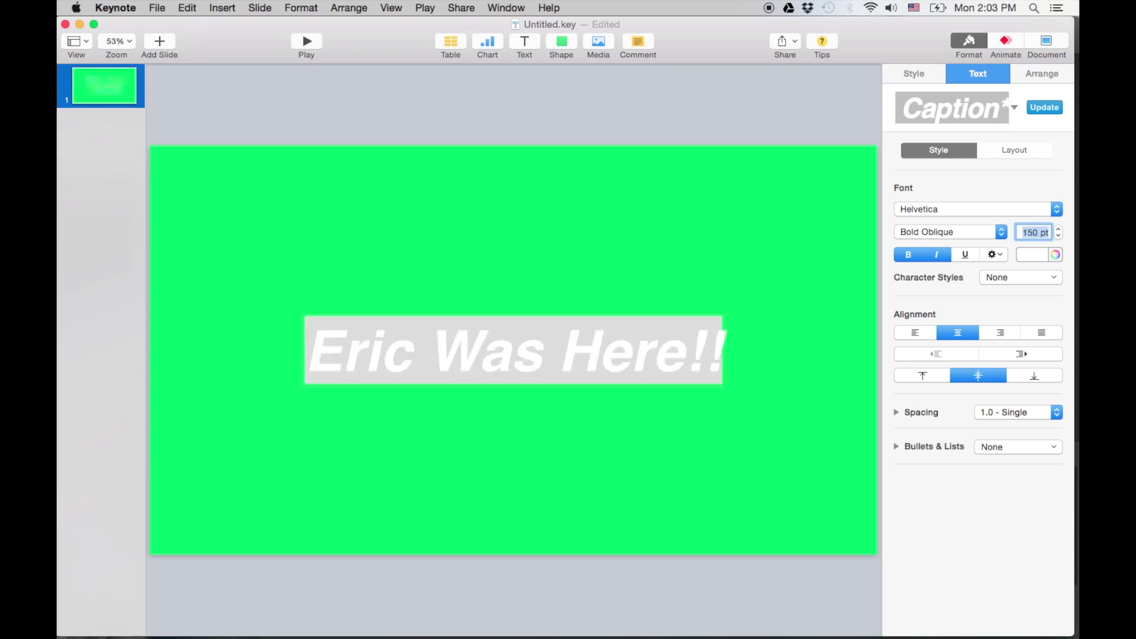
pyautogui.click(588, 239)
pyautogui.click(532, 349)
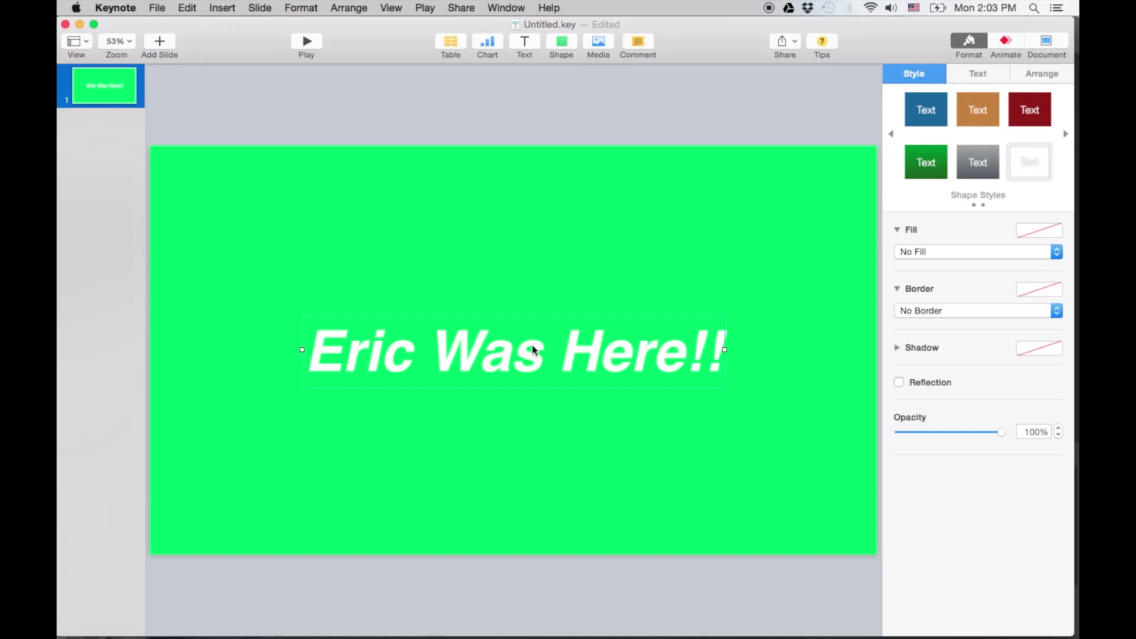
# Step: Apply a Drop build-in effect to the title text box and preview it
pyautogui.click(1005, 41)
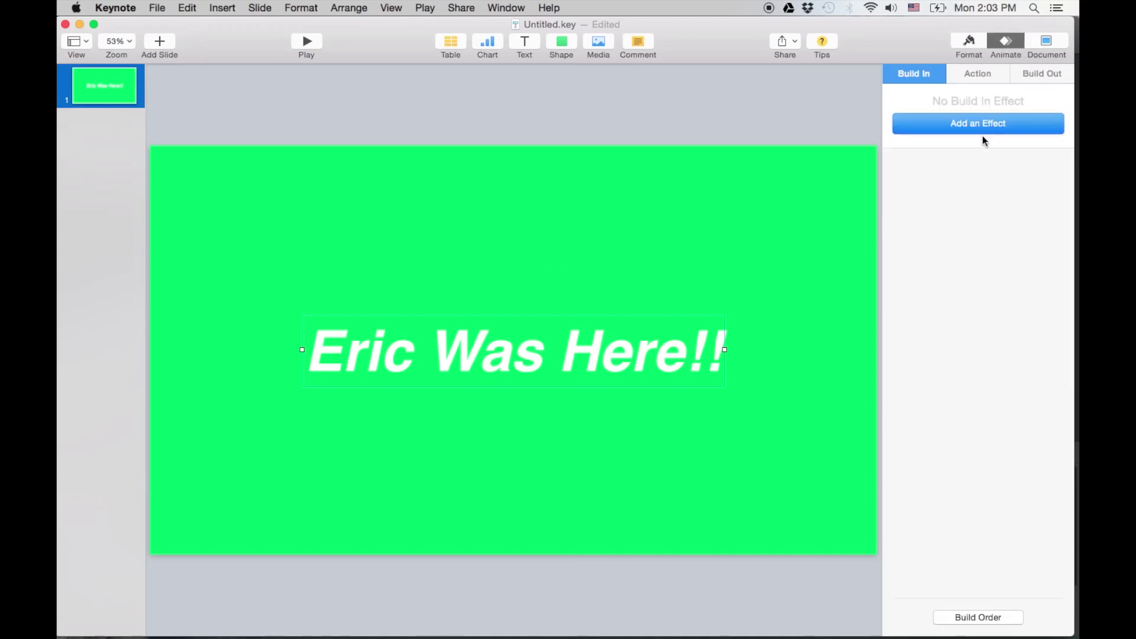
pyautogui.click(978, 122)
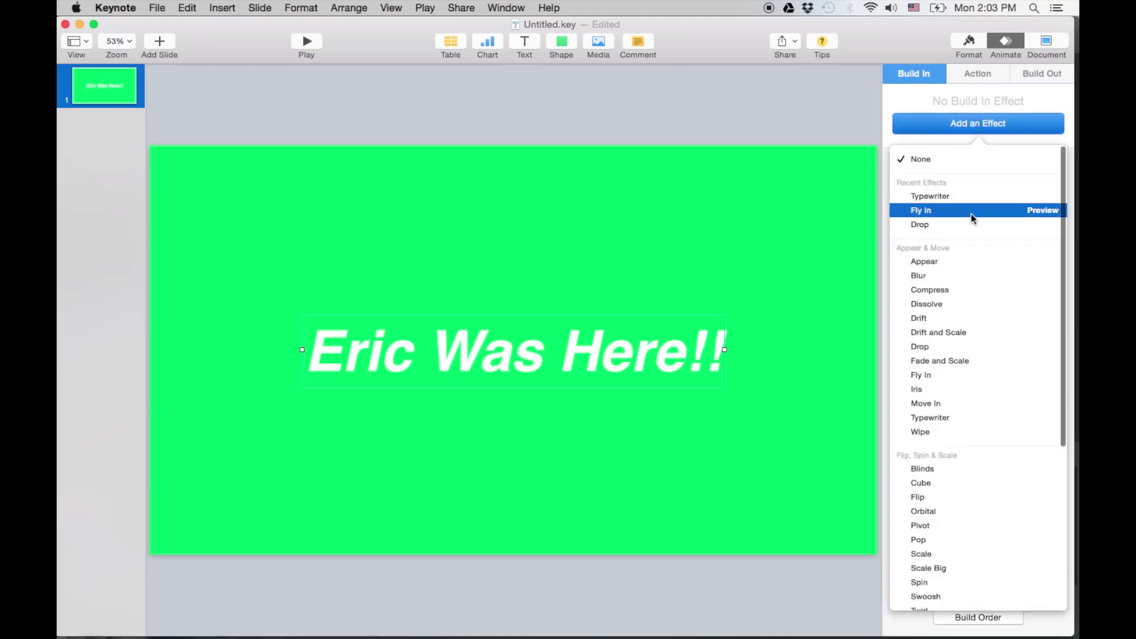
pyautogui.click(965, 225)
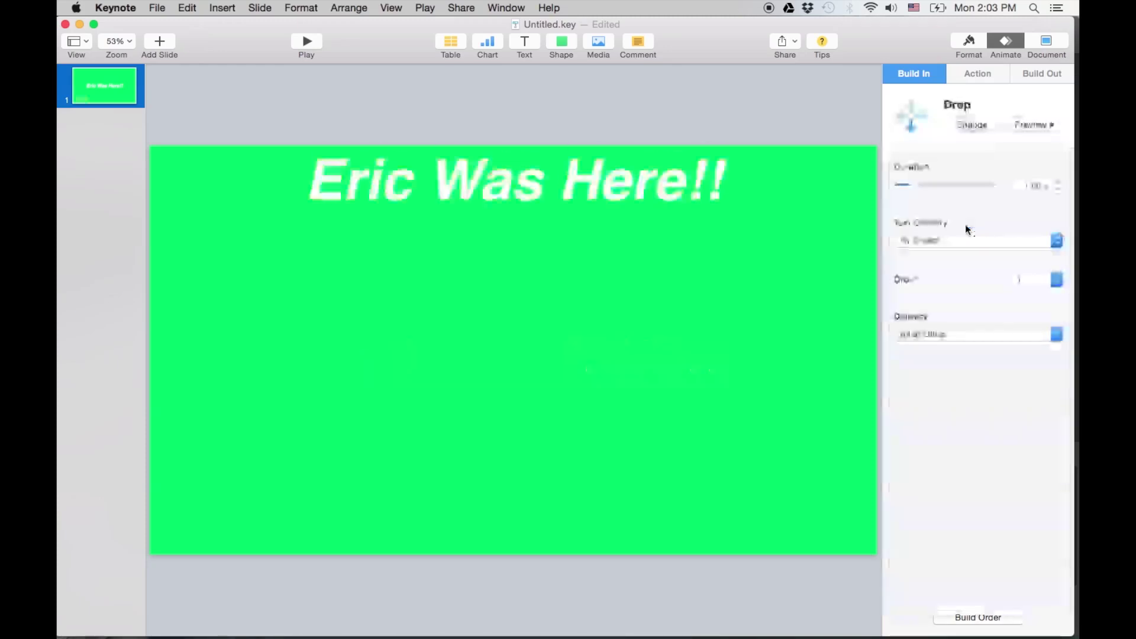
pyautogui.click(1034, 125)
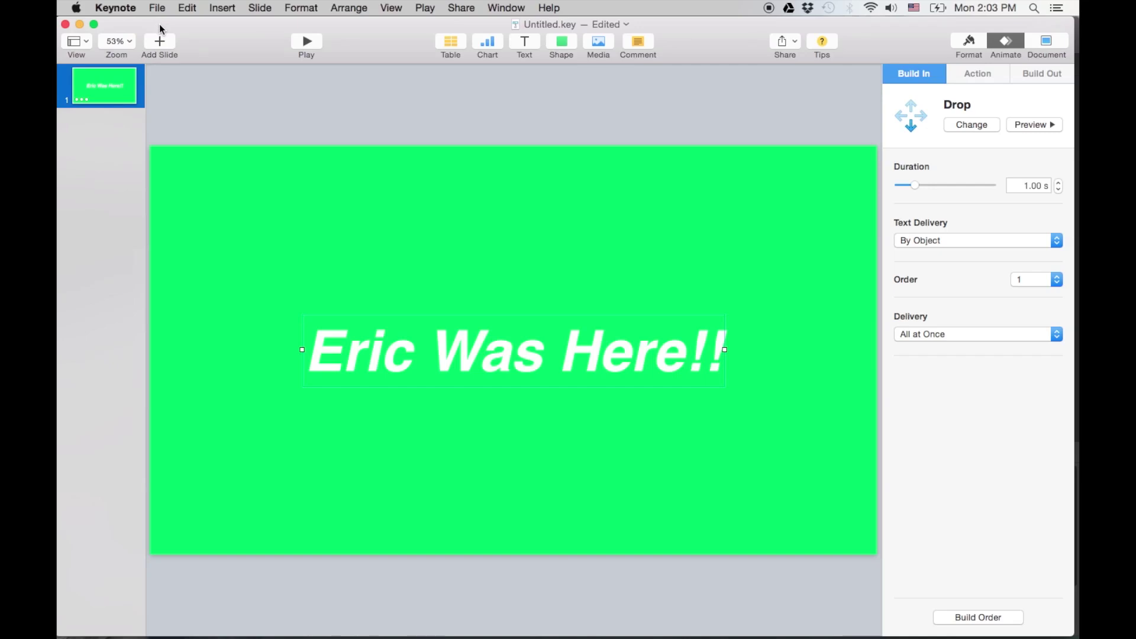
# Step: Export to QuickTime at 1080p with 0-second slide and build delays
pyautogui.click(152, 11)
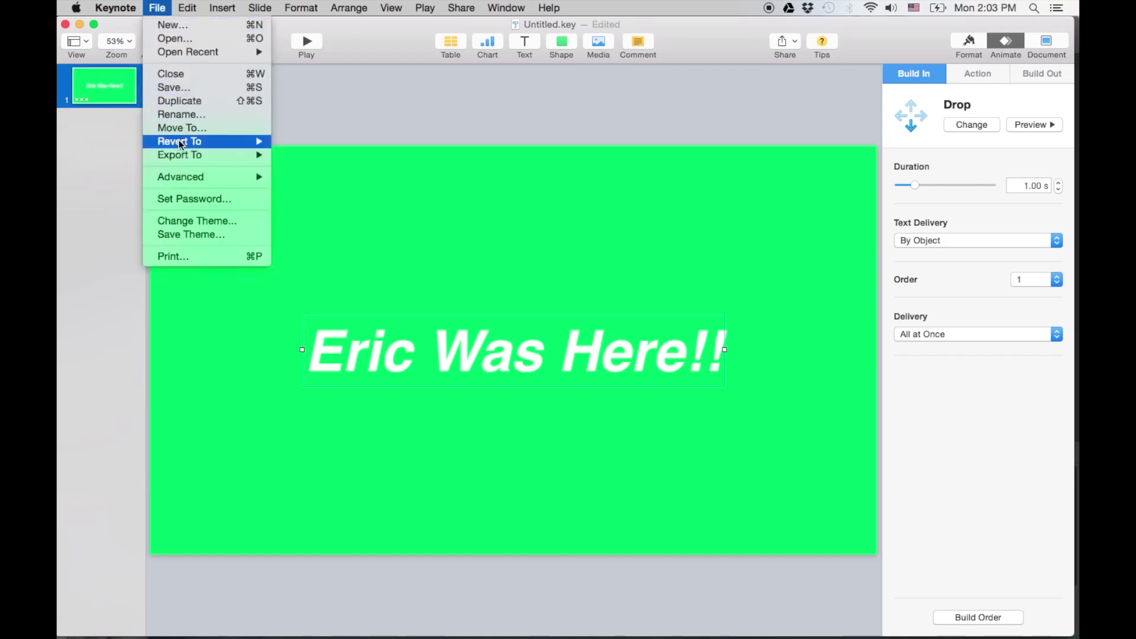
pyautogui.moveTo(231, 155)
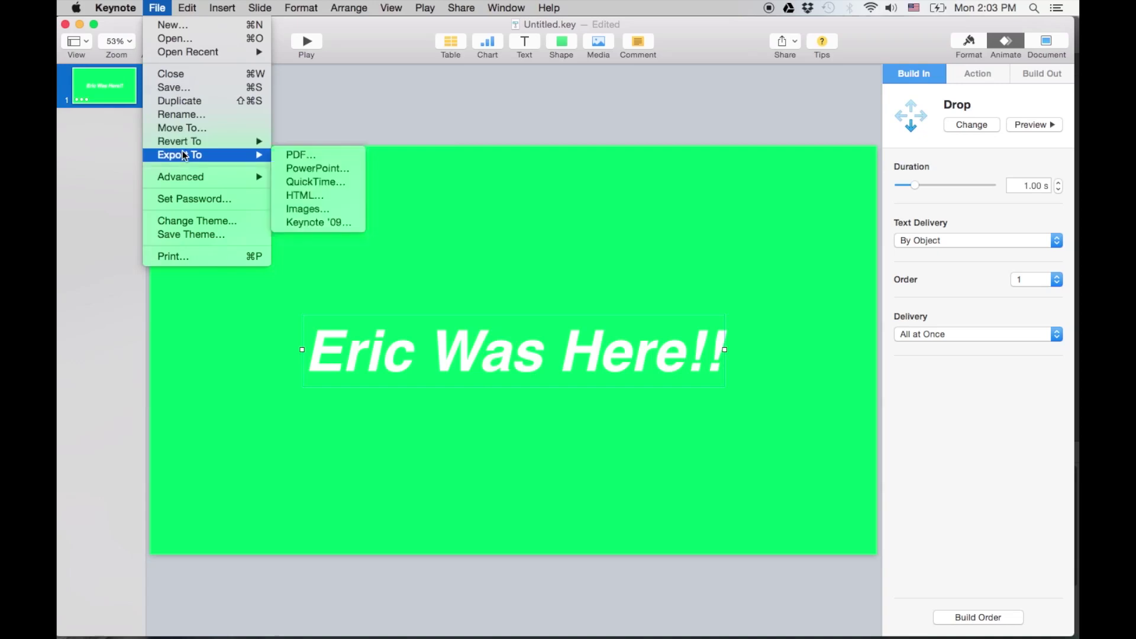
pyautogui.click(331, 184)
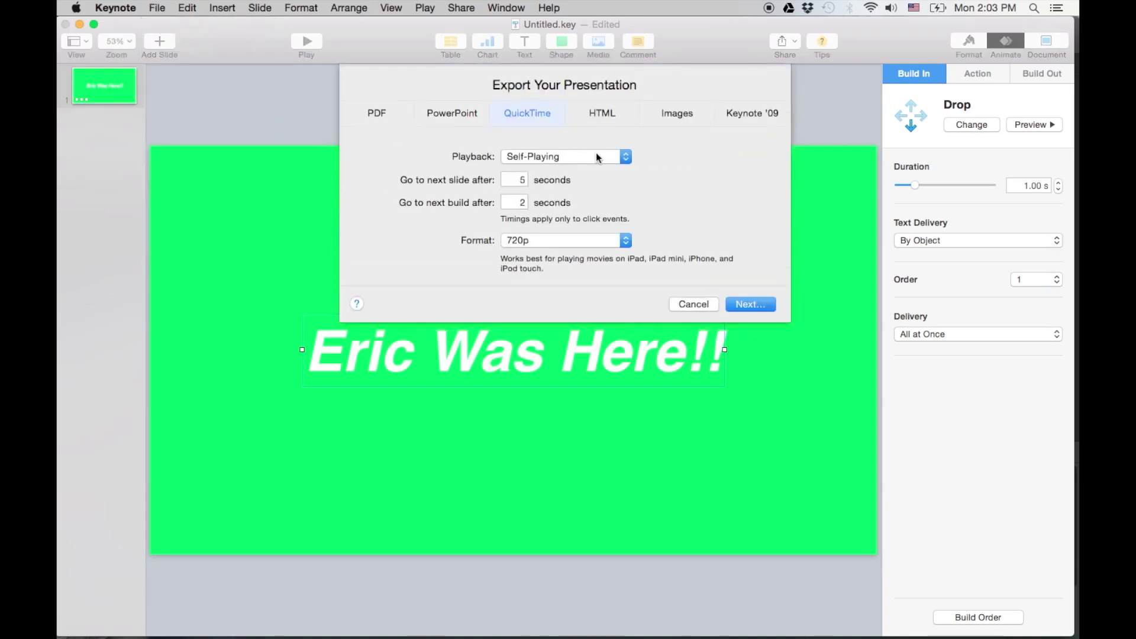
pyautogui.click(596, 239)
pyautogui.click(594, 253)
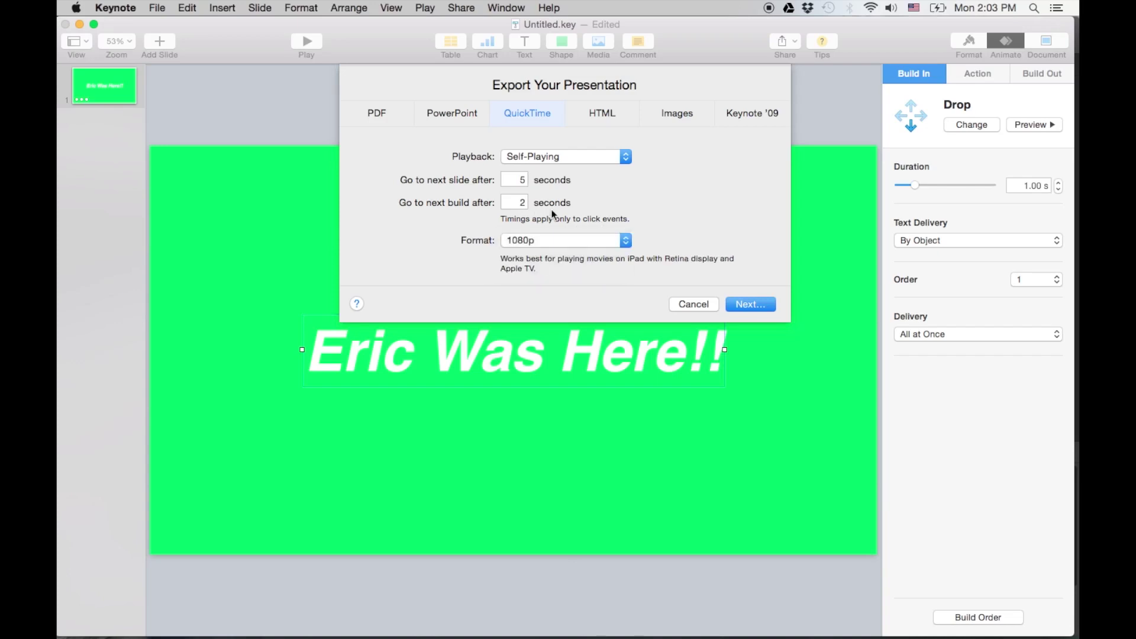
pyautogui.doubleClick(513, 177)
pyautogui.write('0')
pyautogui.doubleClick(521, 203)
pyautogui.write('0')
# Step: Save the movie as Drop on the Desktop, then hide Keynote
pyautogui.click(756, 307)
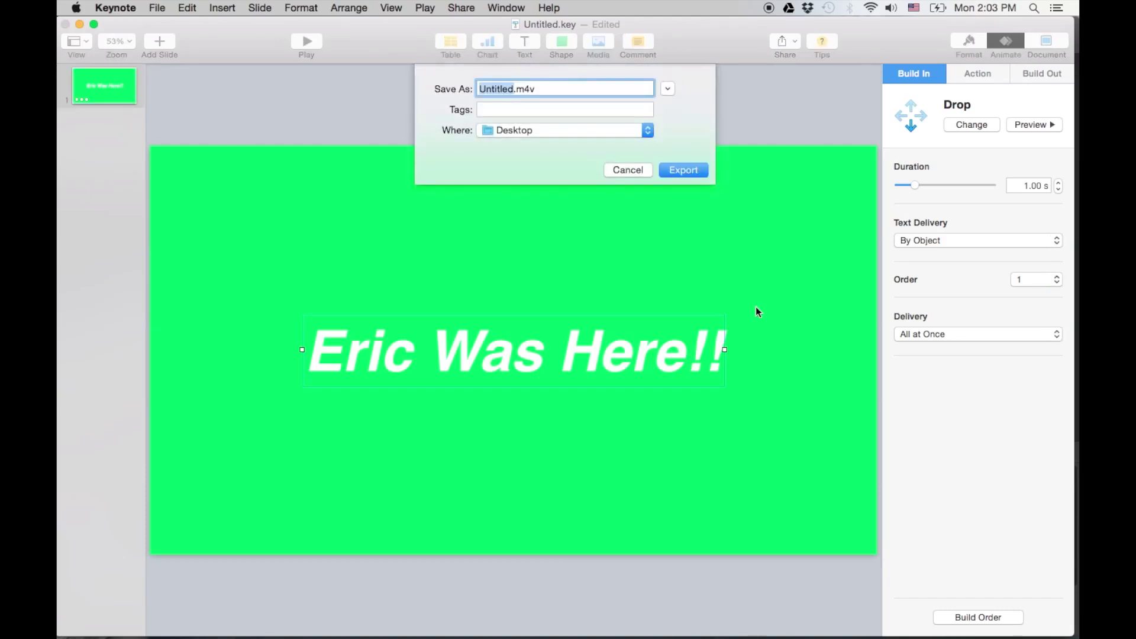
pyautogui.write('Drop')
pyautogui.click(707, 170)
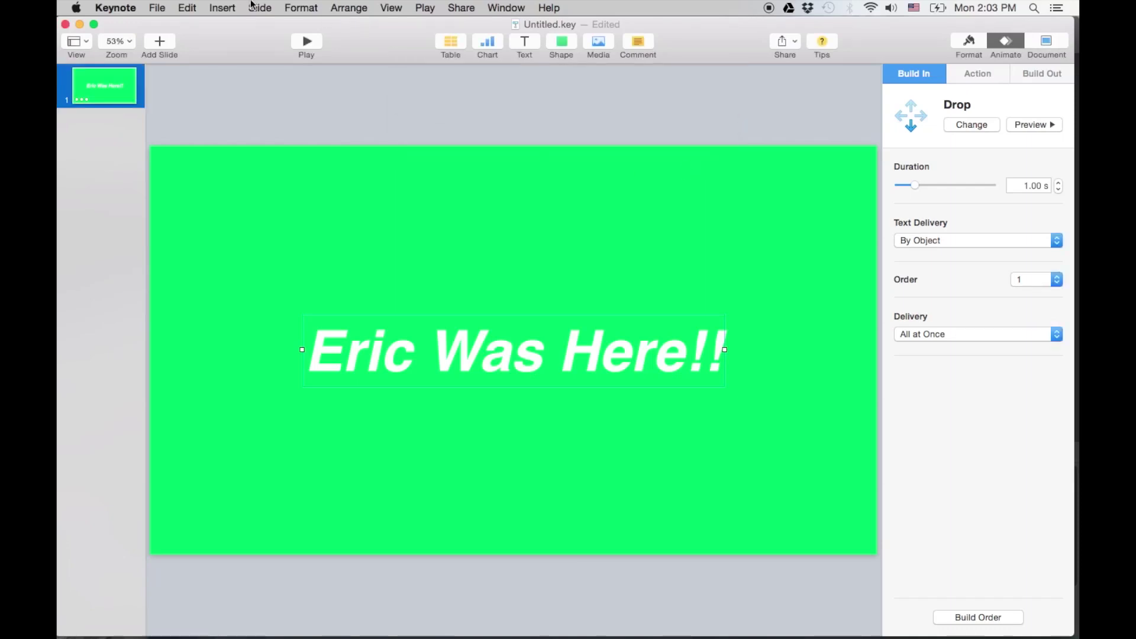
pyautogui.click(80, 24)
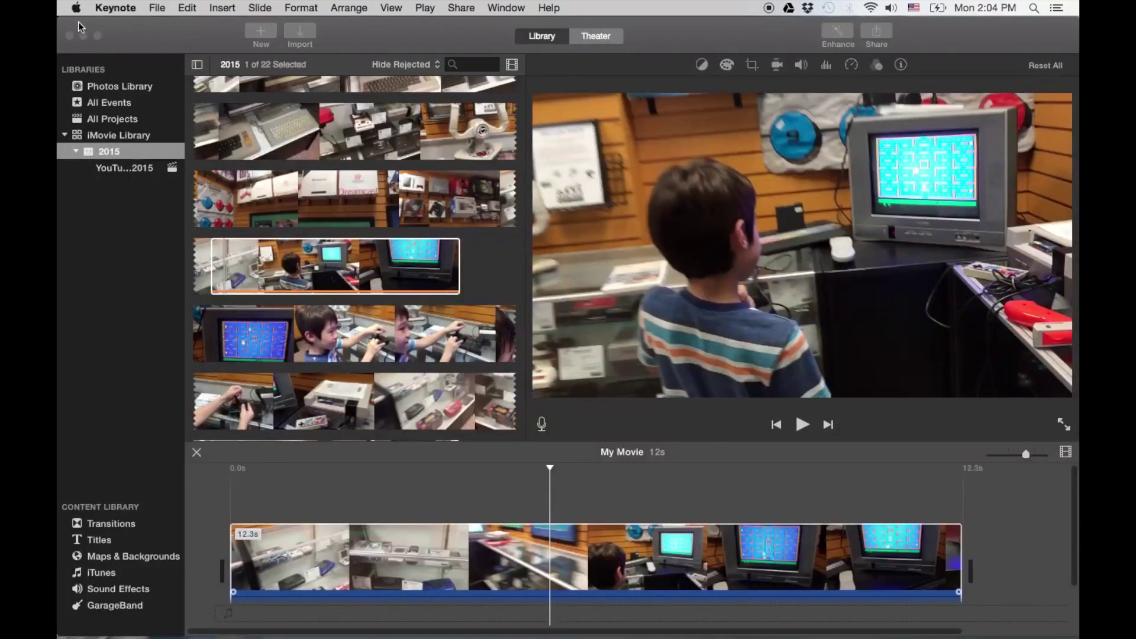
# Step: Bring iMovie forward and import Drop.m4v from the Desktop
pyautogui.click(351, 36)
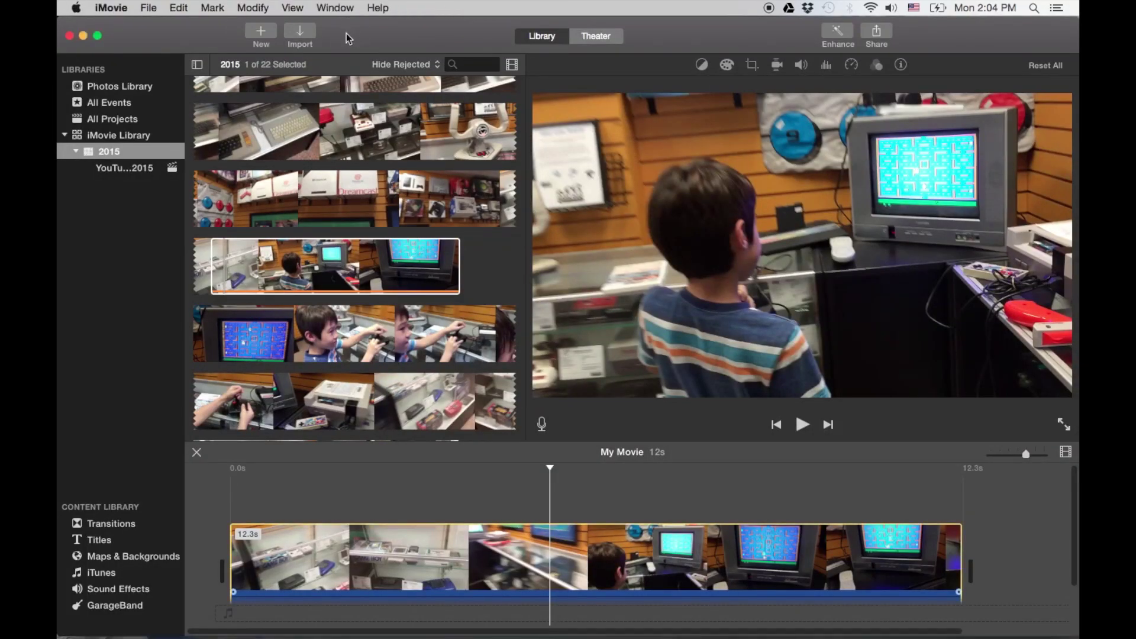
pyautogui.click(295, 31)
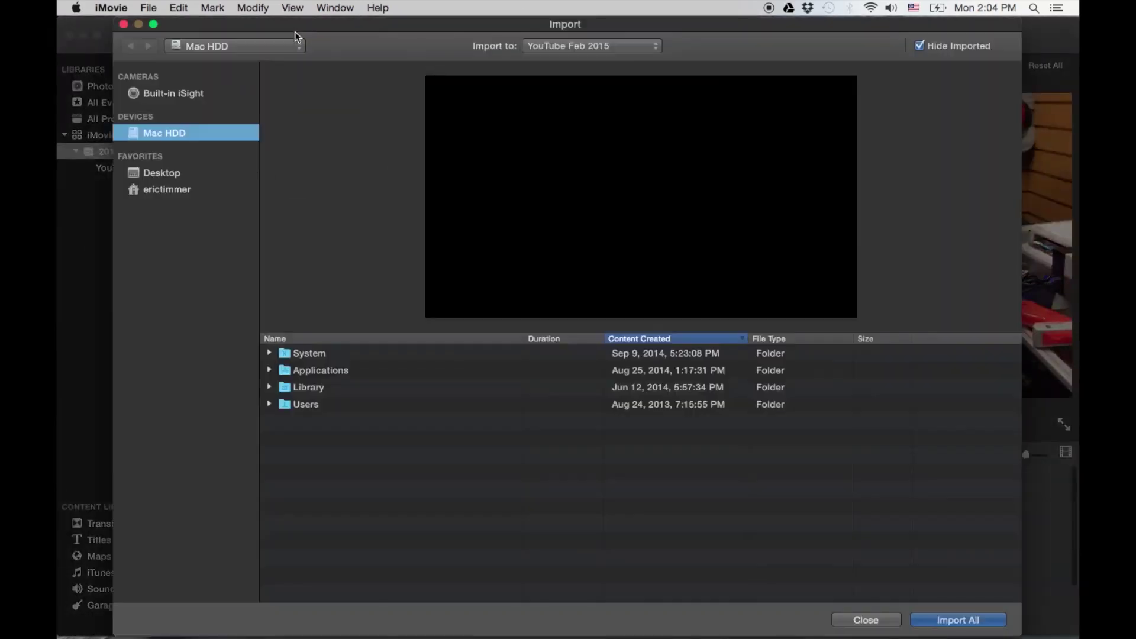
pyautogui.click(166, 170)
pyautogui.click(323, 354)
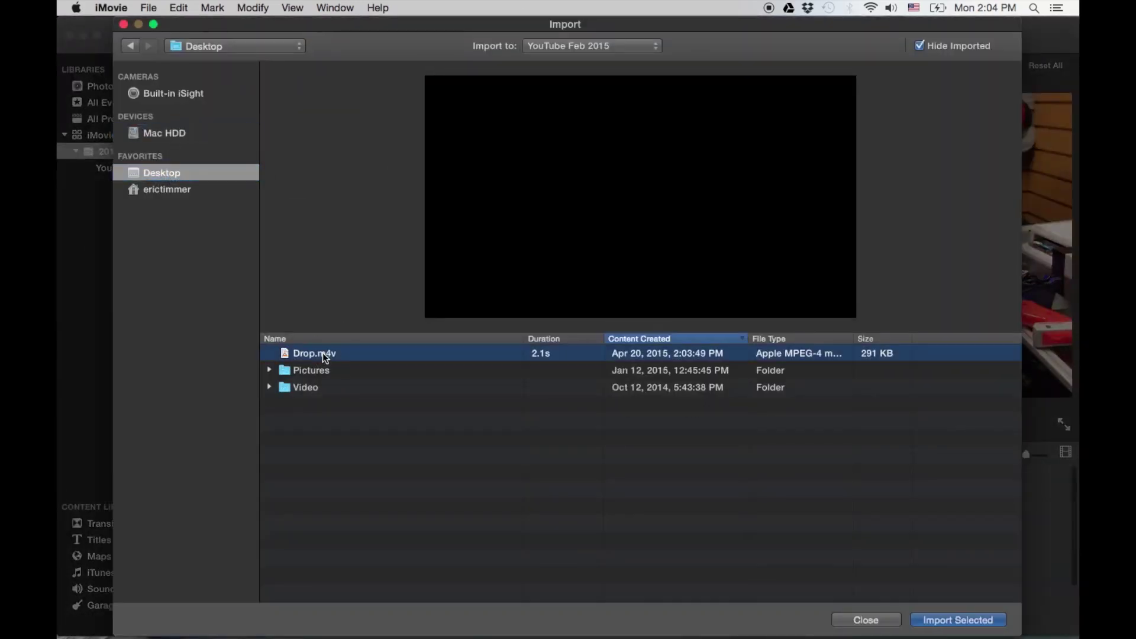
pyautogui.click(952, 621)
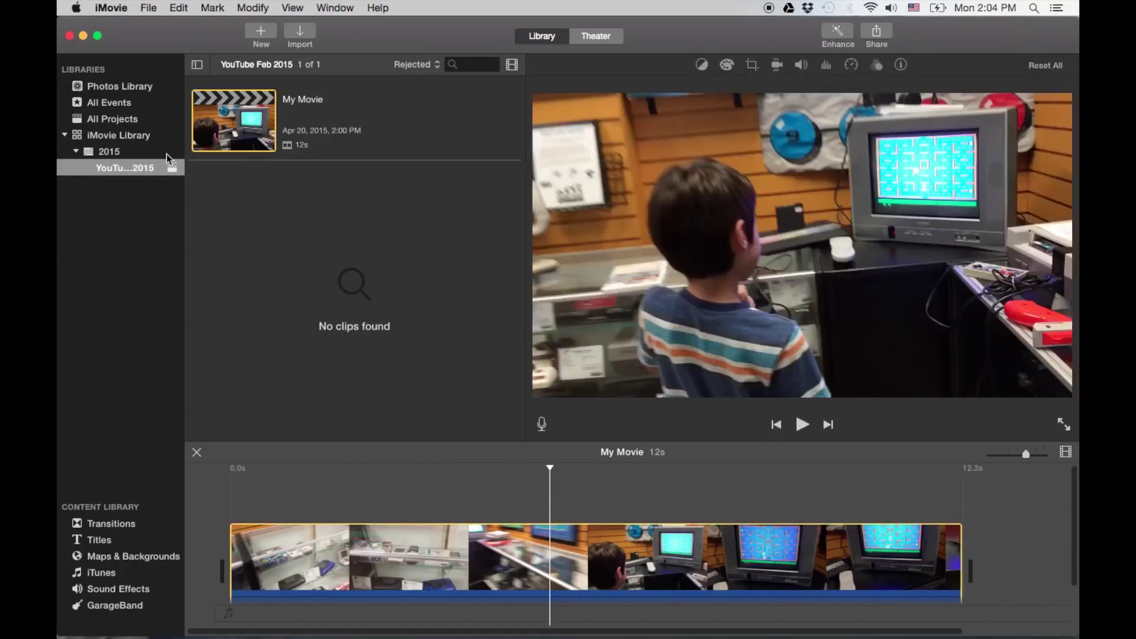
# Step: Drag the green title clip from iMovie Library above the first timeline clip, and enlarge the timeline area
pyautogui.click(128, 138)
pyautogui.scroll(-10, 438, 267)
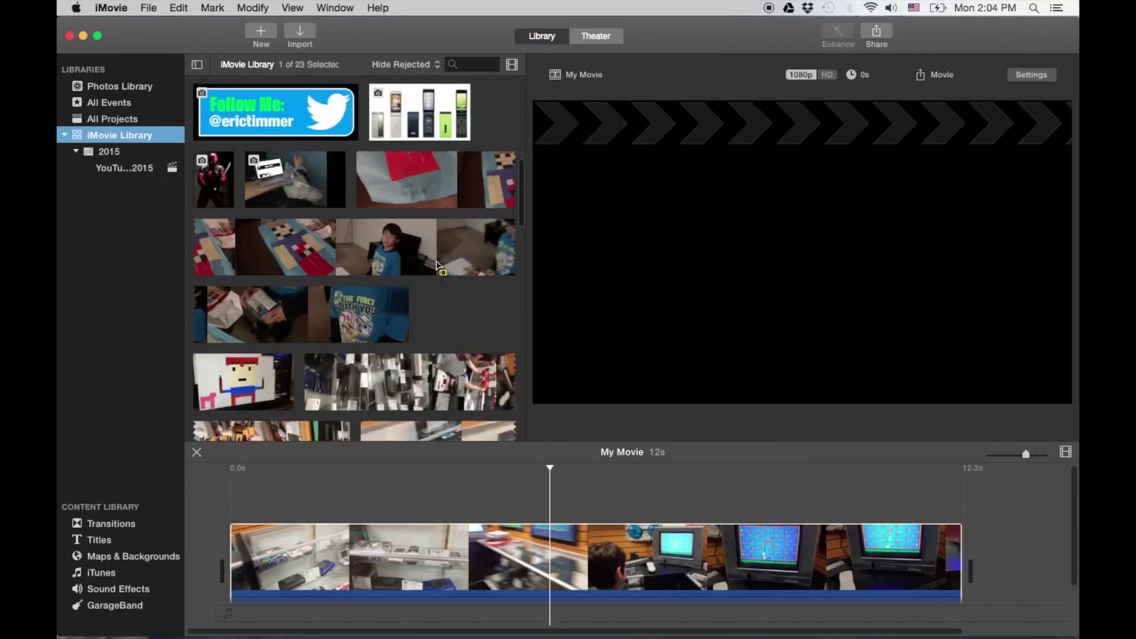
pyautogui.scroll(-10, 436, 262)
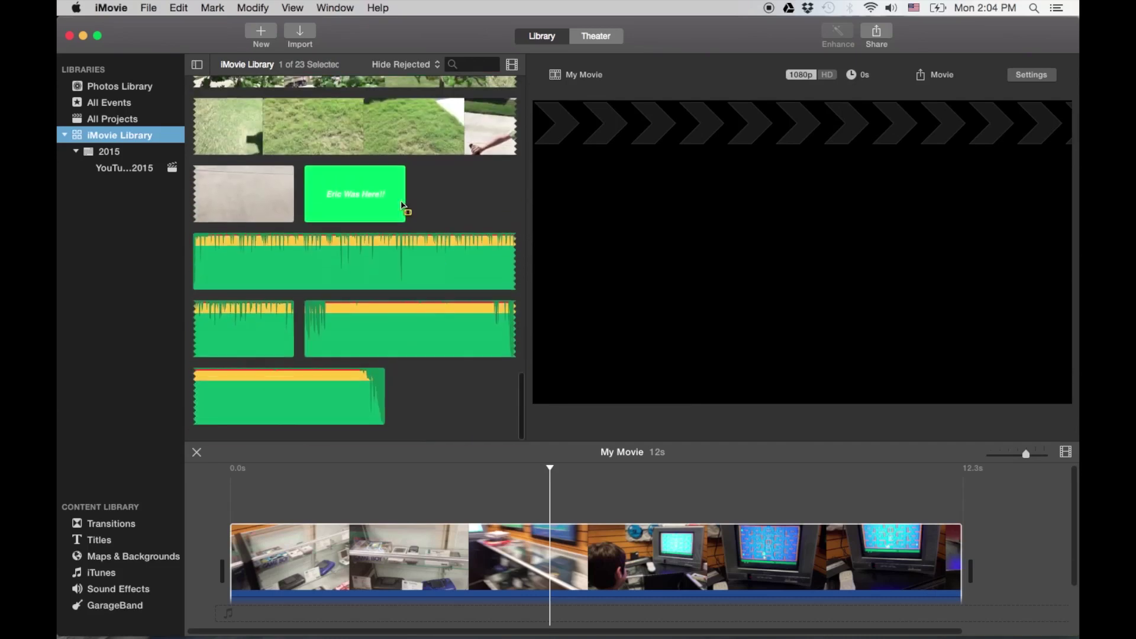
pyautogui.click(345, 185)
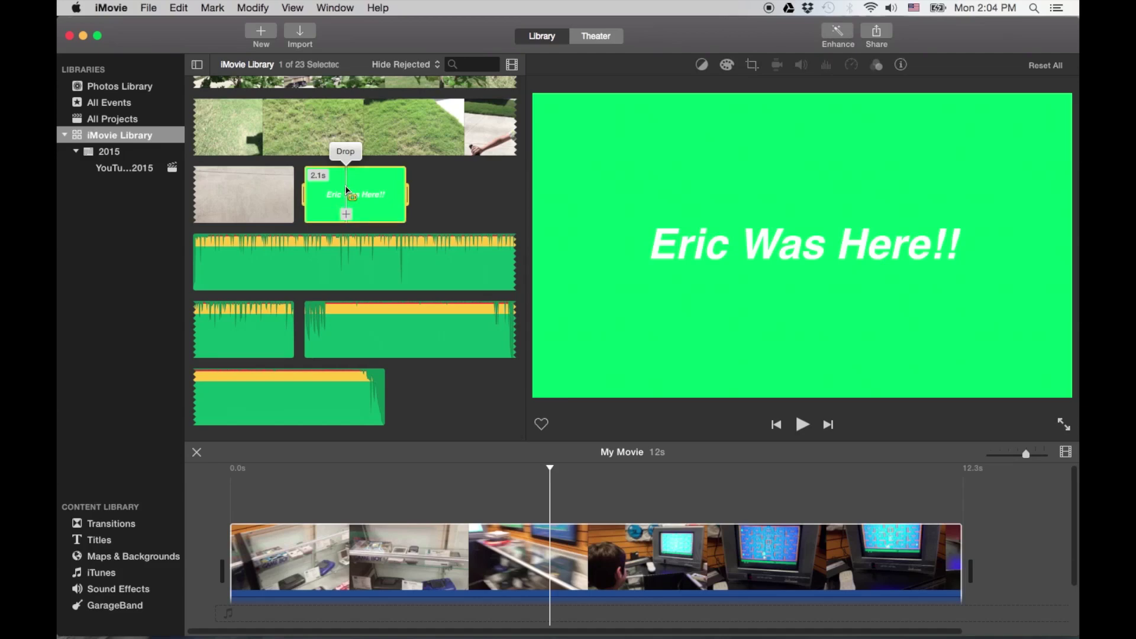
pyautogui.click(326, 193)
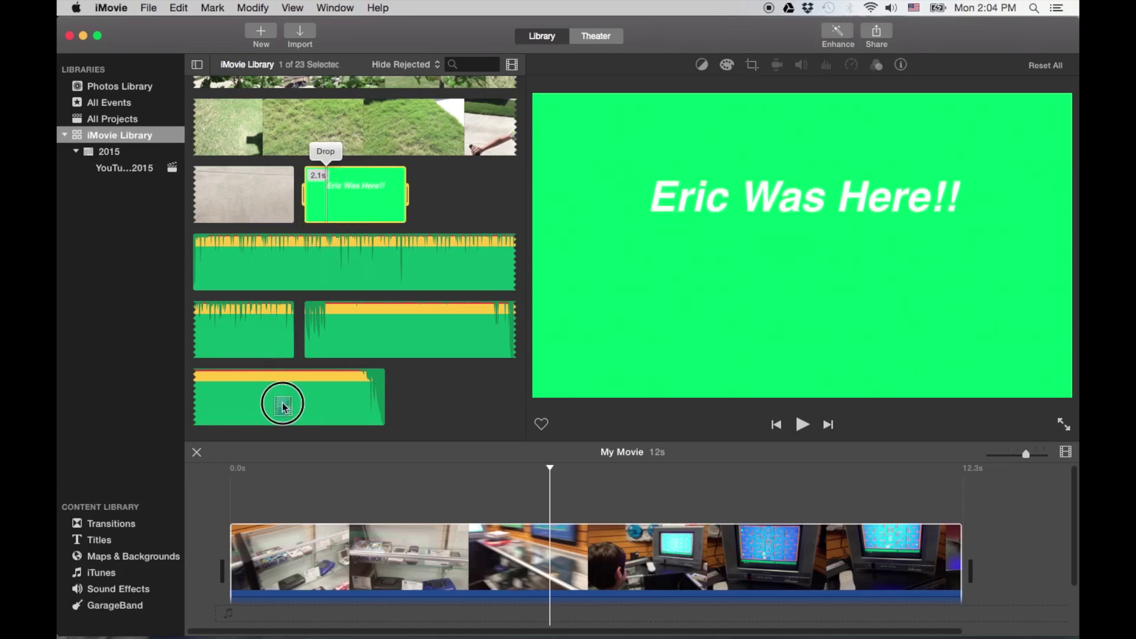
pyautogui.moveTo(283, 407); pyautogui.dragTo(230, 481)
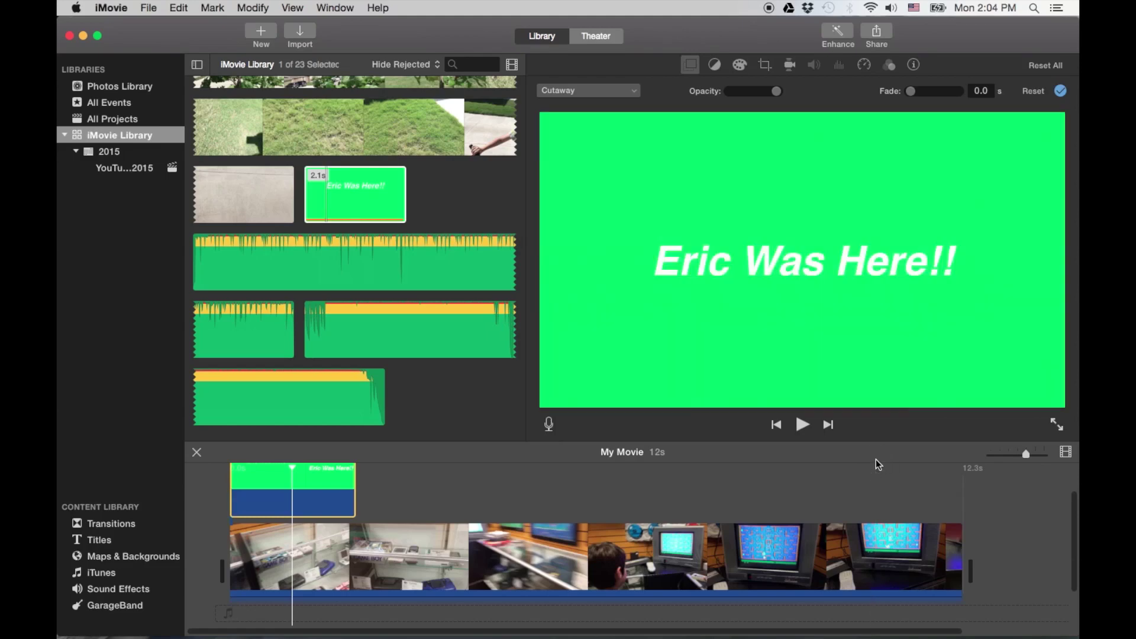
pyautogui.moveTo(876, 460); pyautogui.dragTo(875, 409)
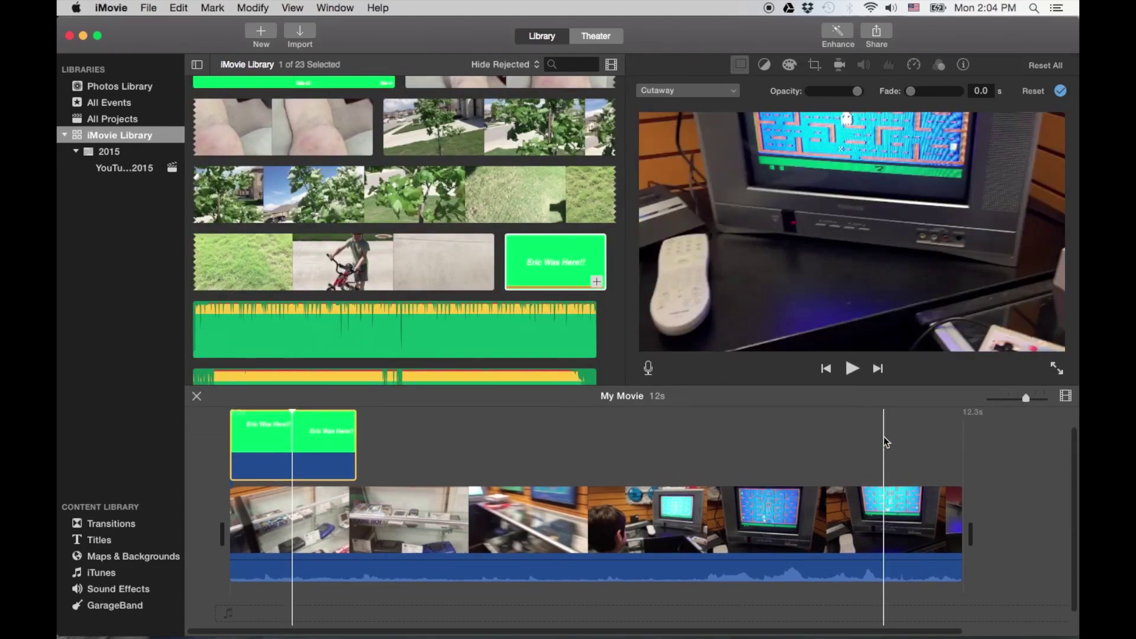
pyautogui.click(1066, 396)
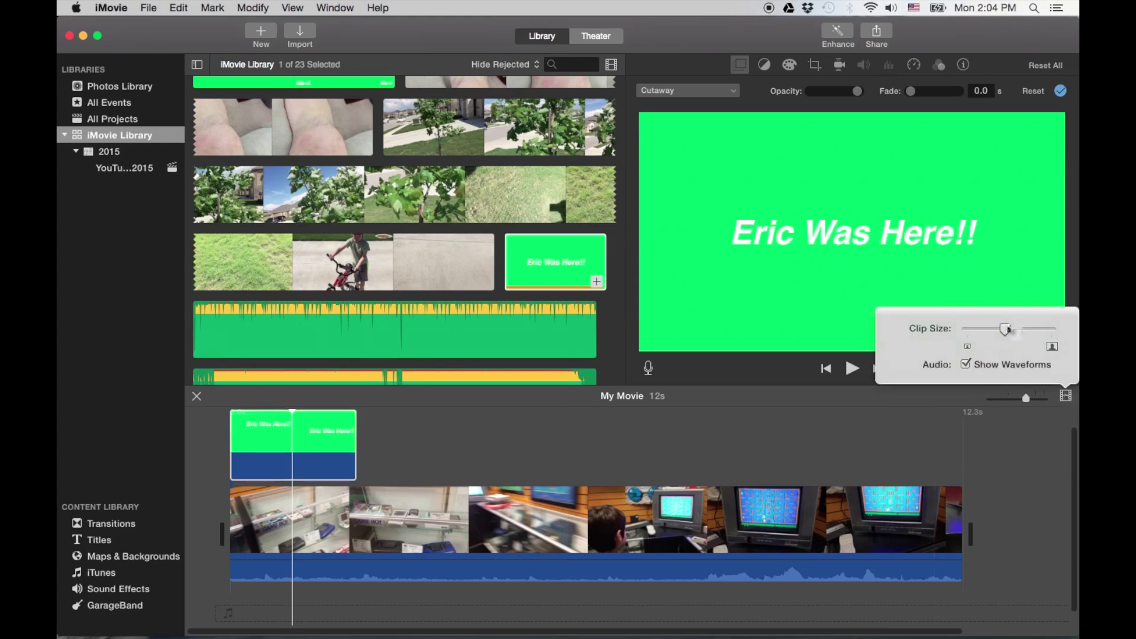
# Step: Increase the timeline clip size and zoom, then scroll back to the title overlay
pyautogui.moveTo(1008, 330)
pyautogui.mouseDown()
pyautogui.moveTo(1070, 330)
pyautogui.moveTo(974, 331)
pyautogui.moveTo(987, 334)
pyautogui.mouseUp()
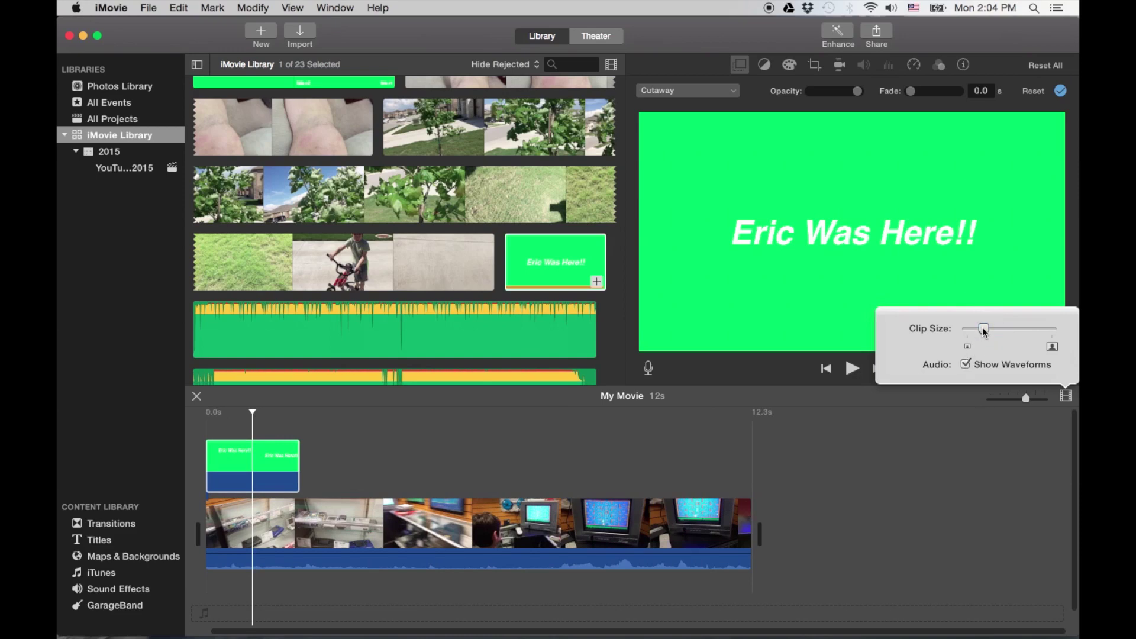
pyautogui.click(766, 426)
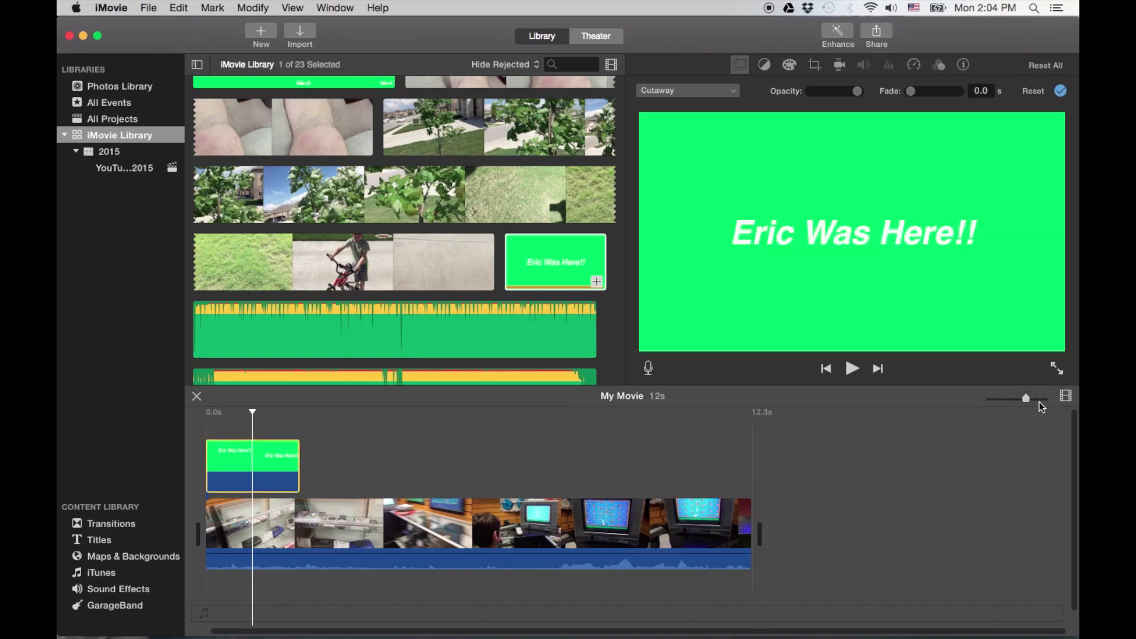
pyautogui.moveTo(1030, 399)
pyautogui.mouseDown()
pyautogui.moveTo(1060, 398)
pyautogui.moveTo(1002, 406)
pyautogui.moveTo(1037, 406)
pyautogui.mouseUp()
pyautogui.click(1066, 396)
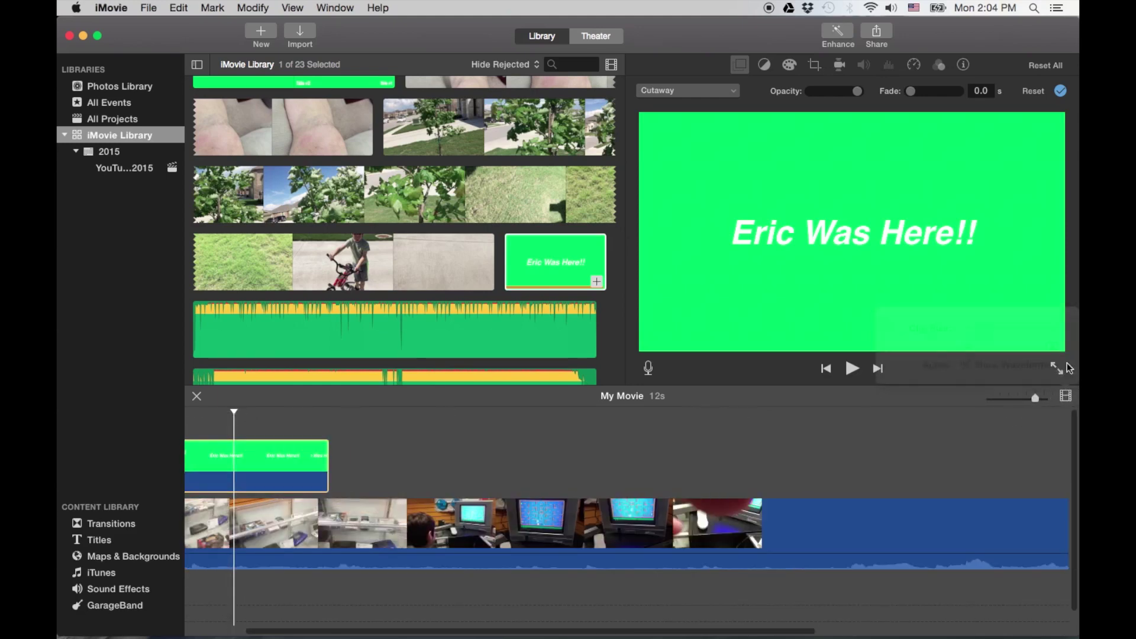
pyautogui.moveTo(984, 329); pyautogui.dragTo(1006, 329)
pyautogui.hscroll(-3, 588, 486)
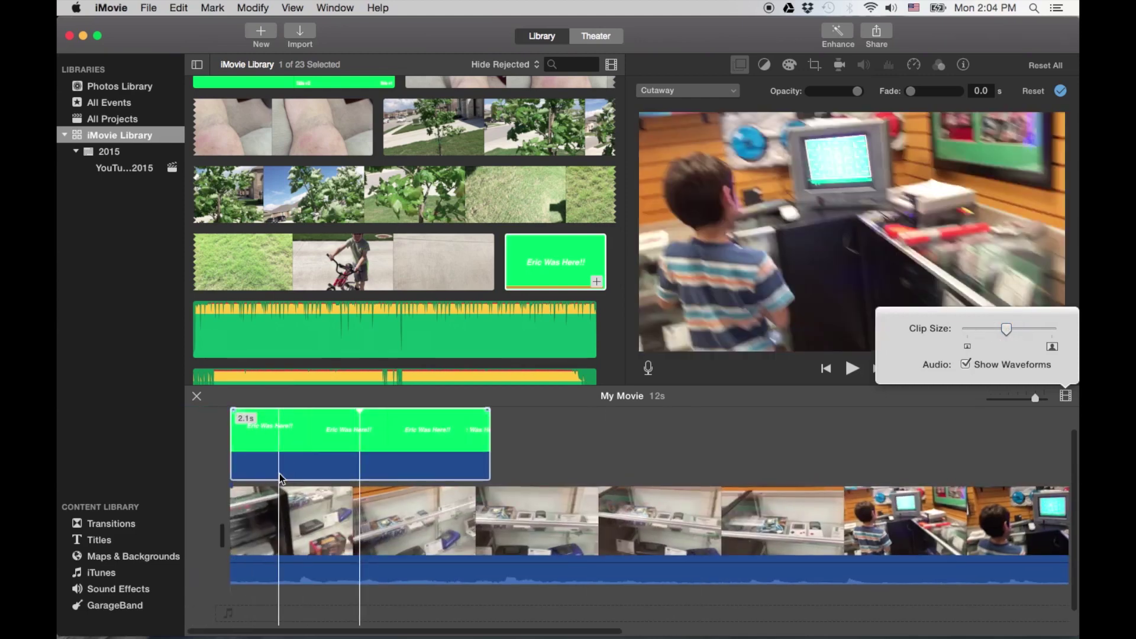
pyautogui.click(286, 450)
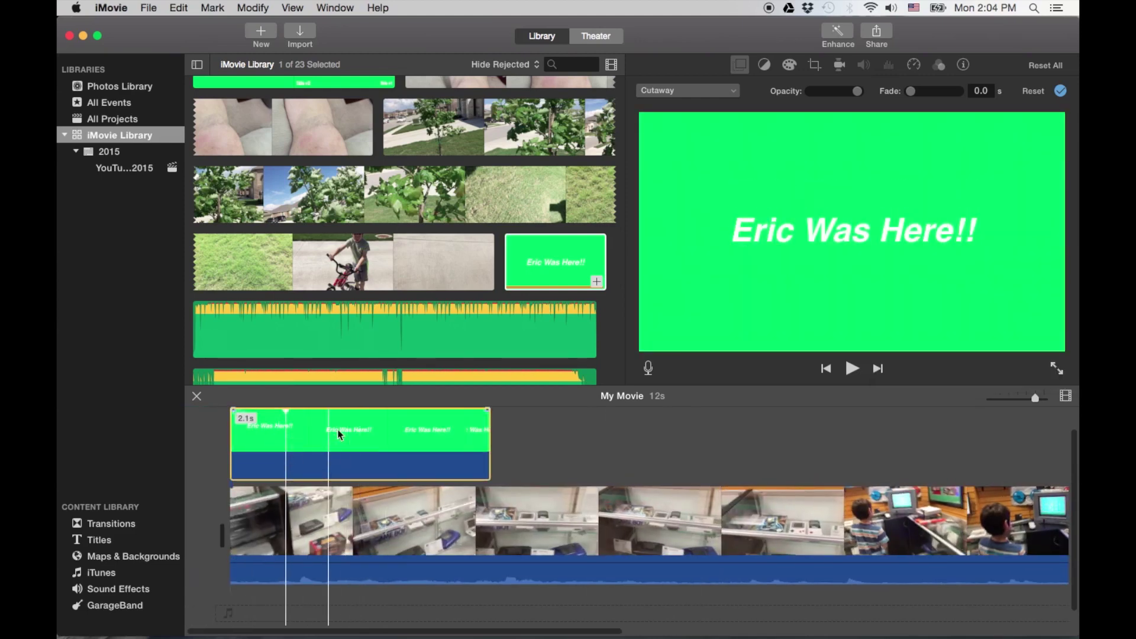
# Step: Set the title clip's video overlay style to Green/Blue Screen
pyautogui.click(732, 93)
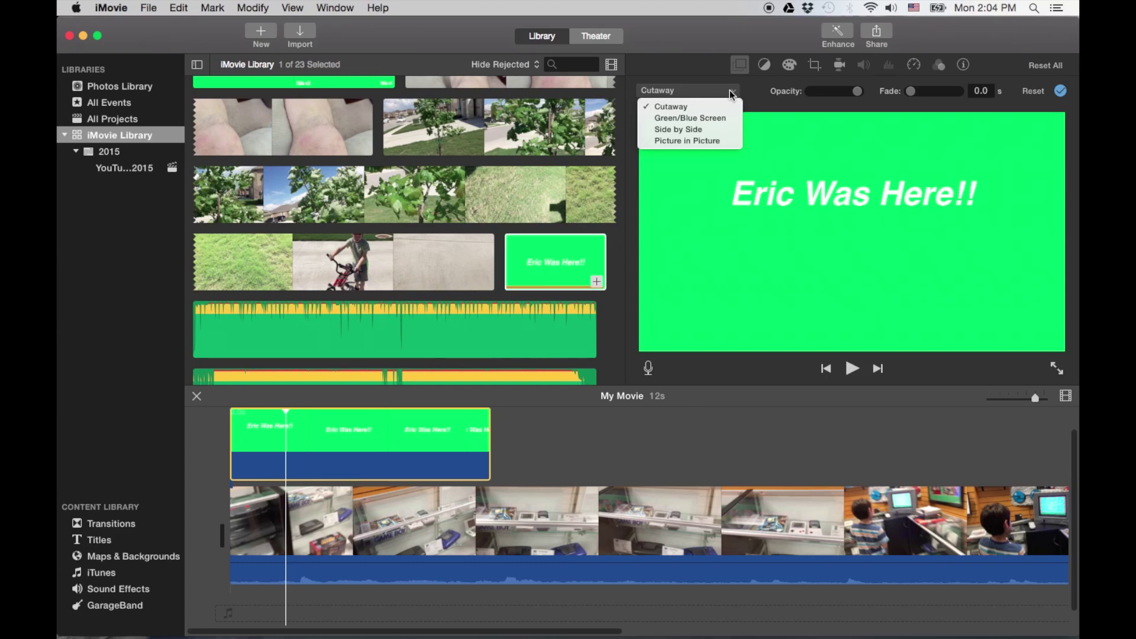
pyautogui.click(731, 92)
pyautogui.click(815, 66)
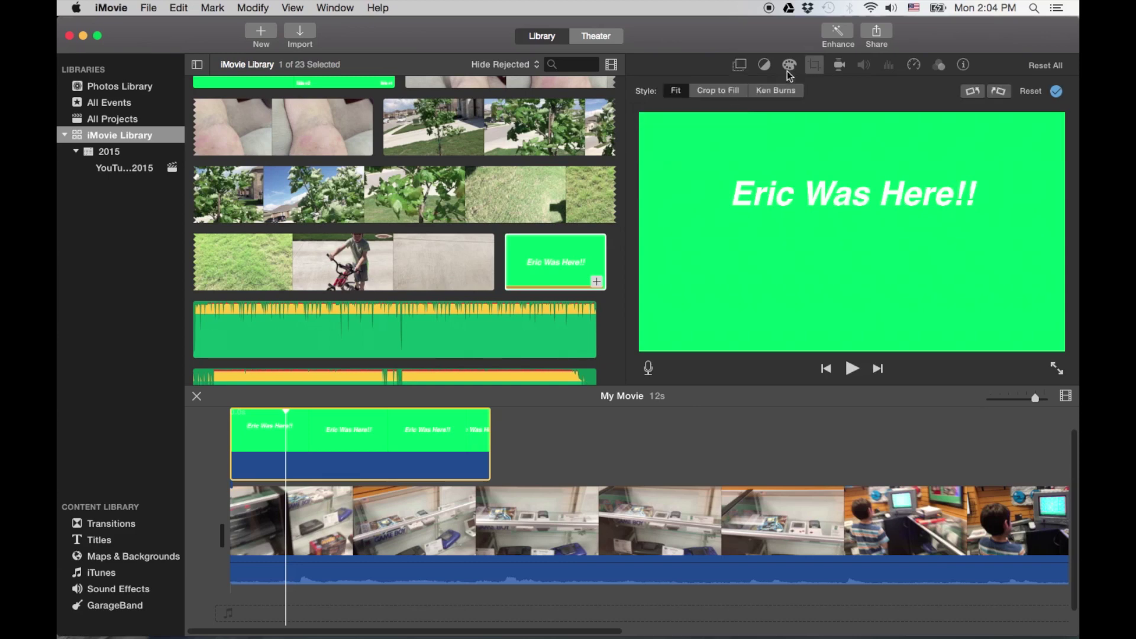
pyautogui.click(676, 93)
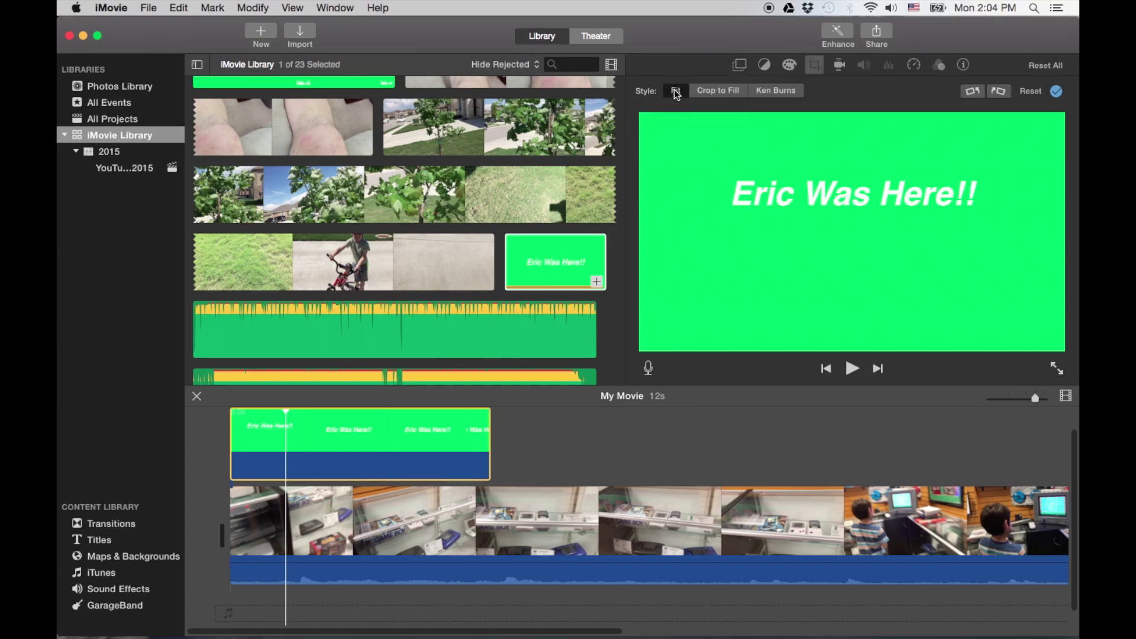
pyautogui.click(742, 66)
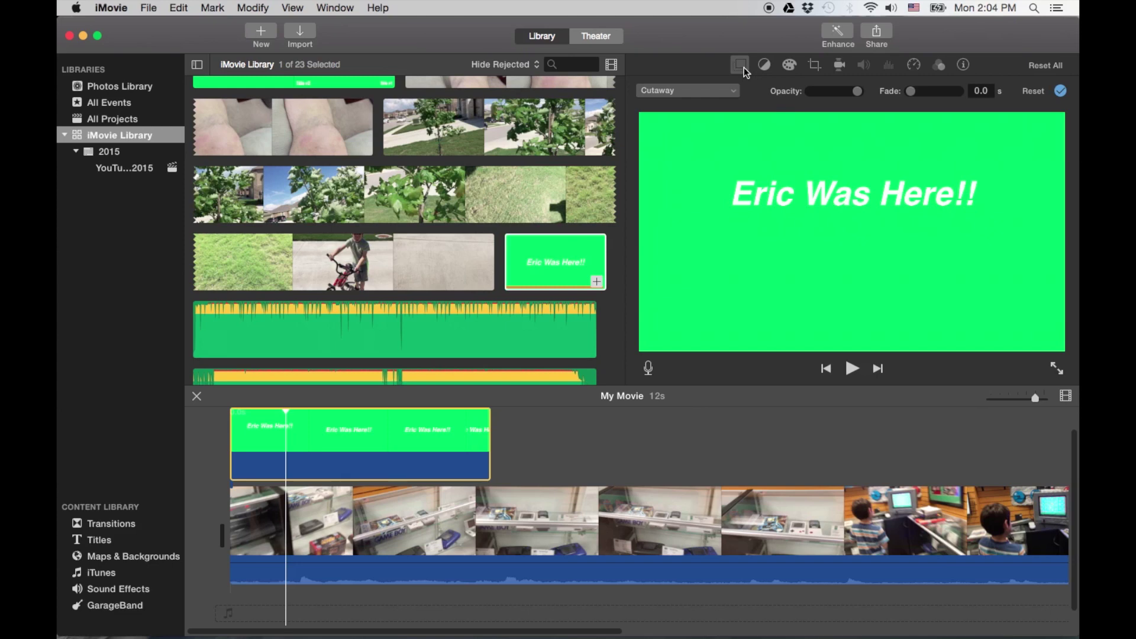
pyautogui.click(736, 92)
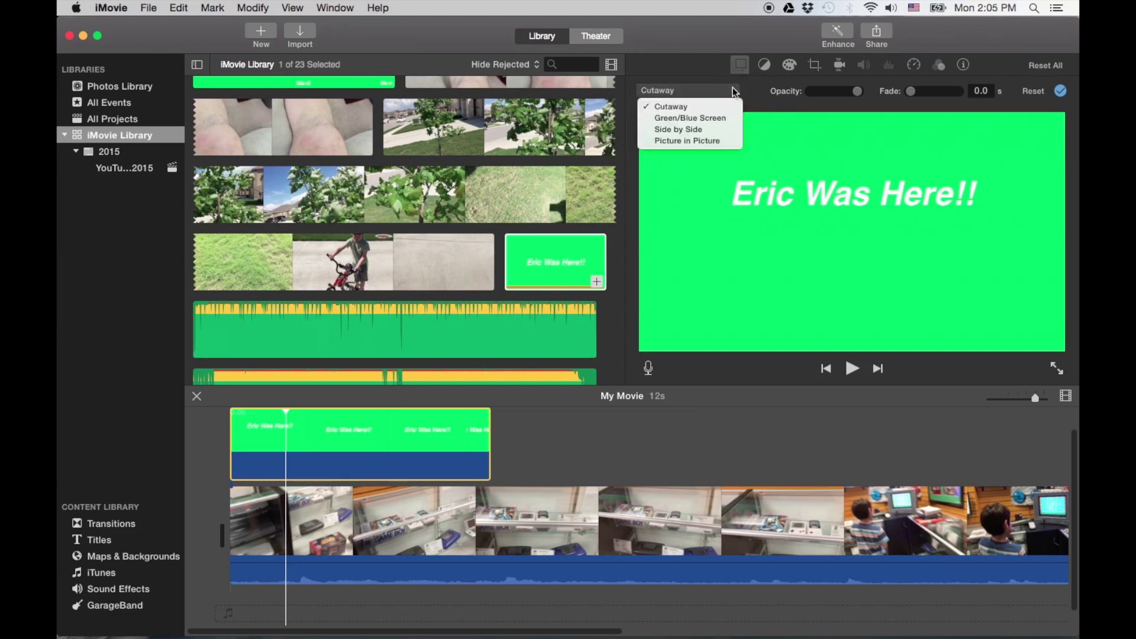
pyautogui.click(722, 120)
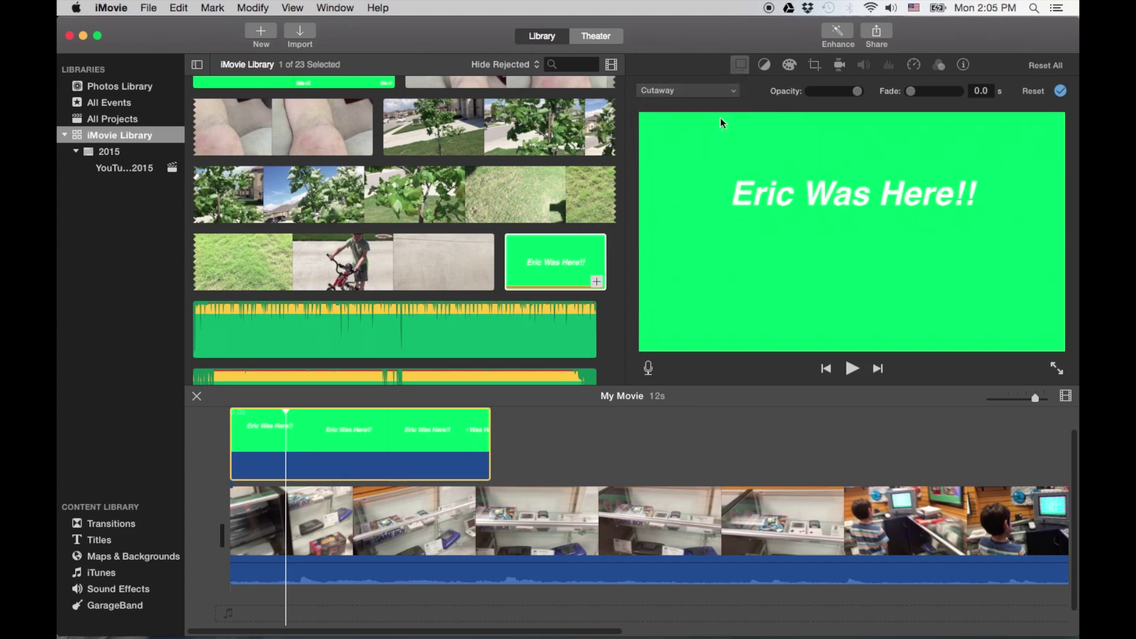
# Step: Play the movie from the start to check the keyed title
pyautogui.click(205, 447)
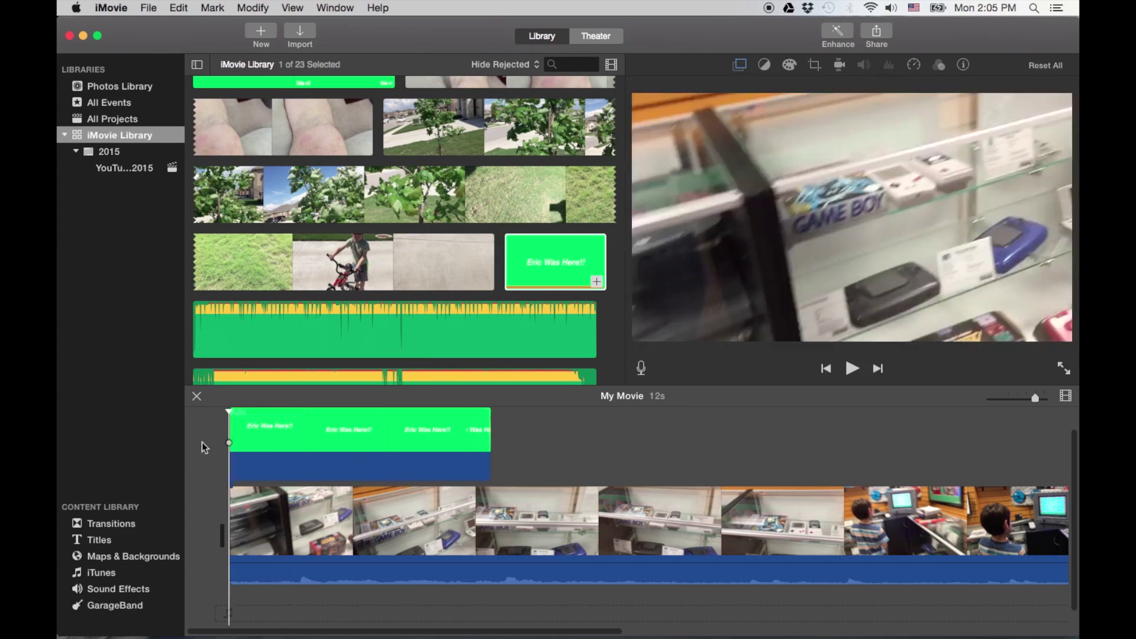
pyautogui.press('space')
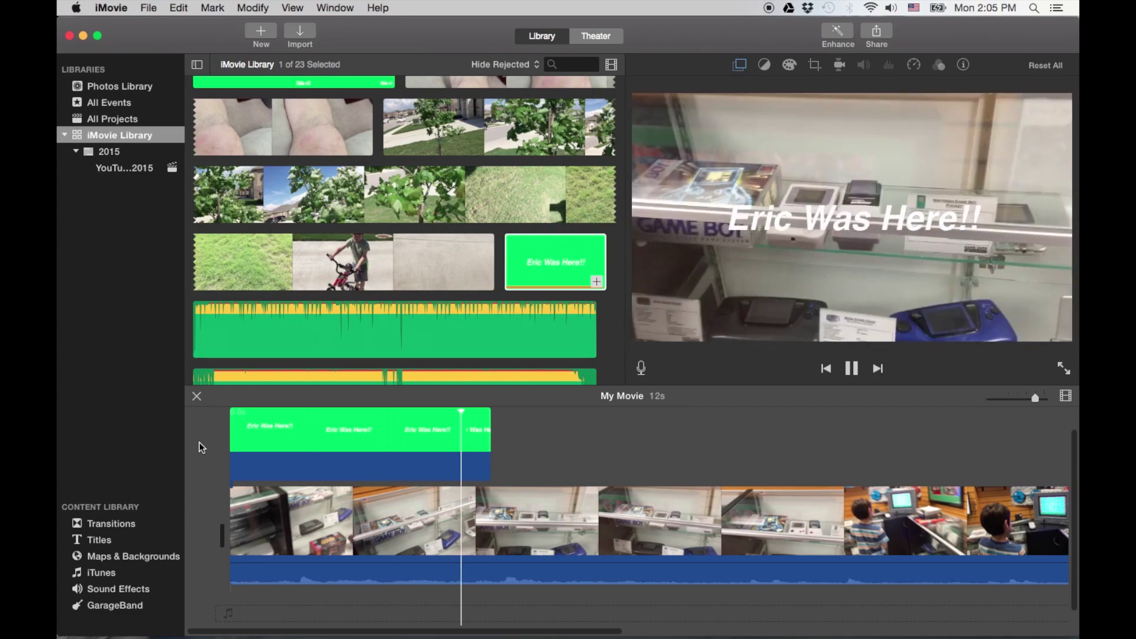
pyautogui.press('space')
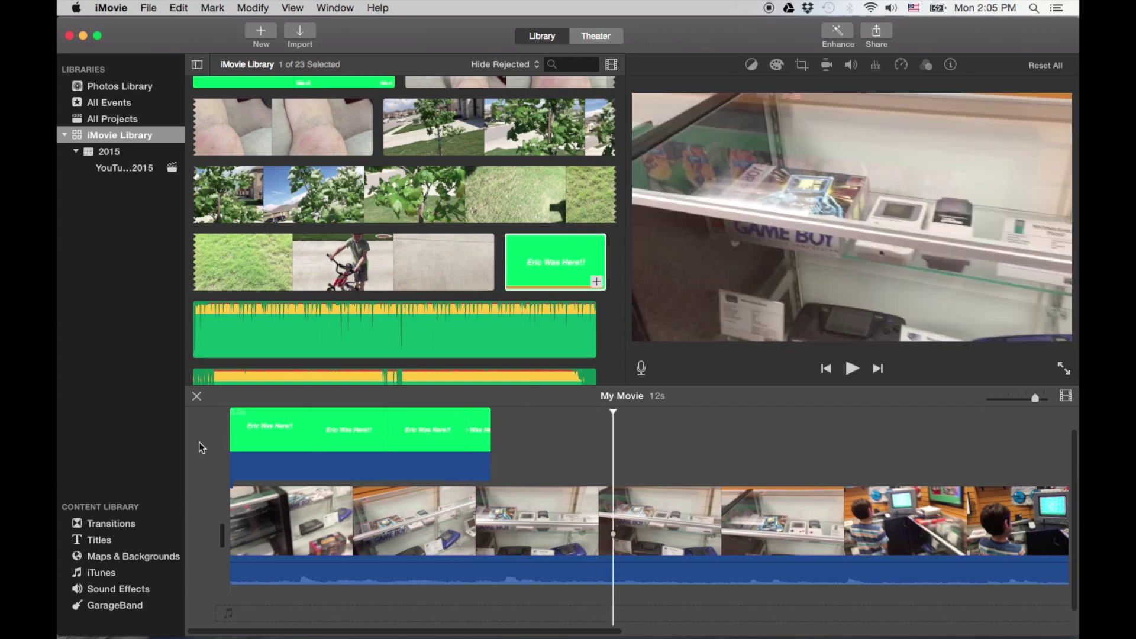
# Step: Add the Stars background from Maps & Backgrounds at the start and move the title above it
pyautogui.click(126, 563)
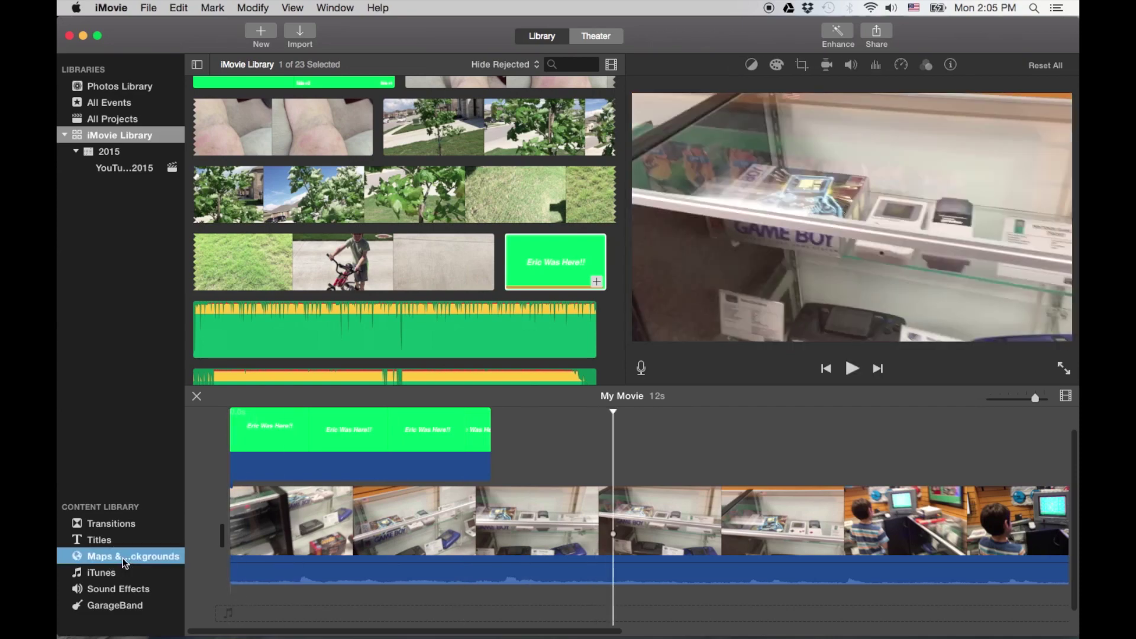
pyautogui.scroll(-3, 358, 364)
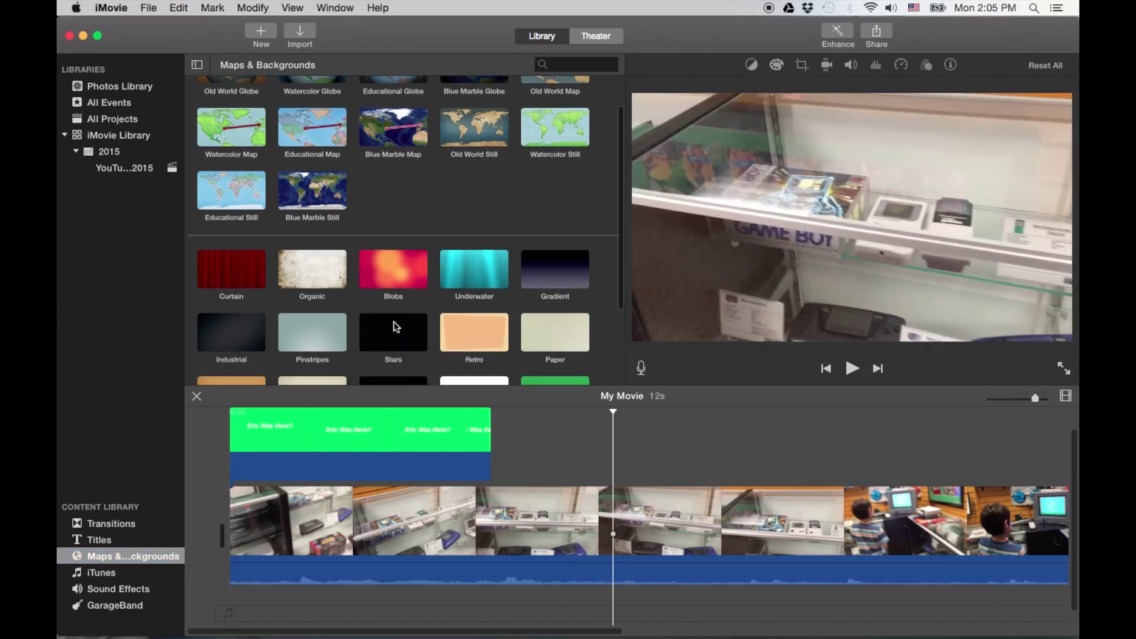
pyautogui.moveTo(393, 332); pyautogui.dragTo(215, 515)
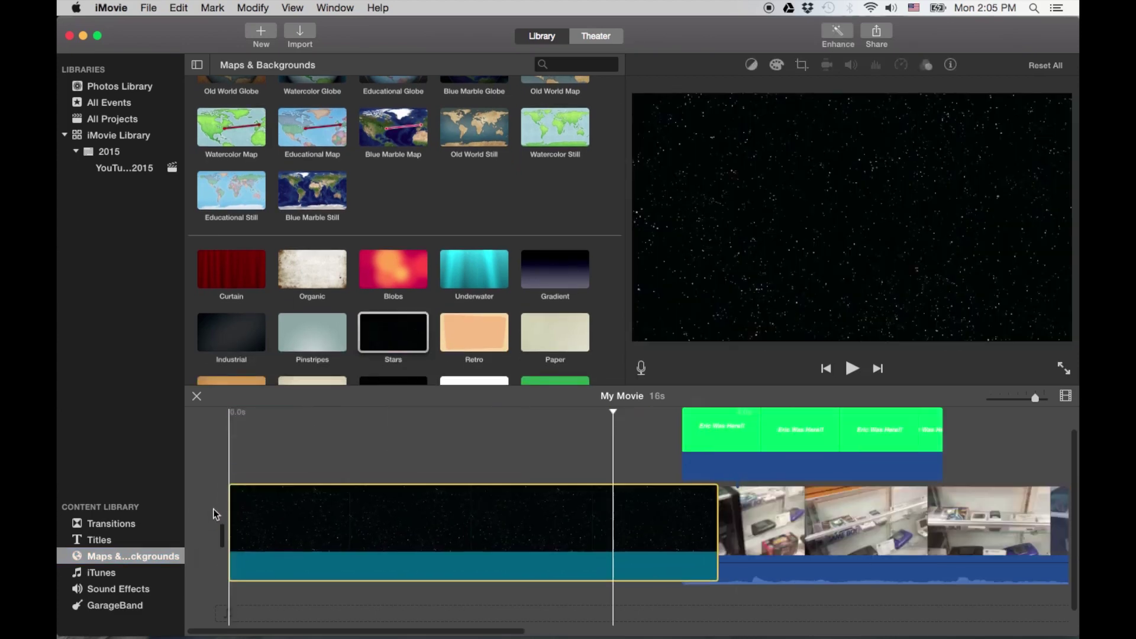
pyautogui.click(548, 453)
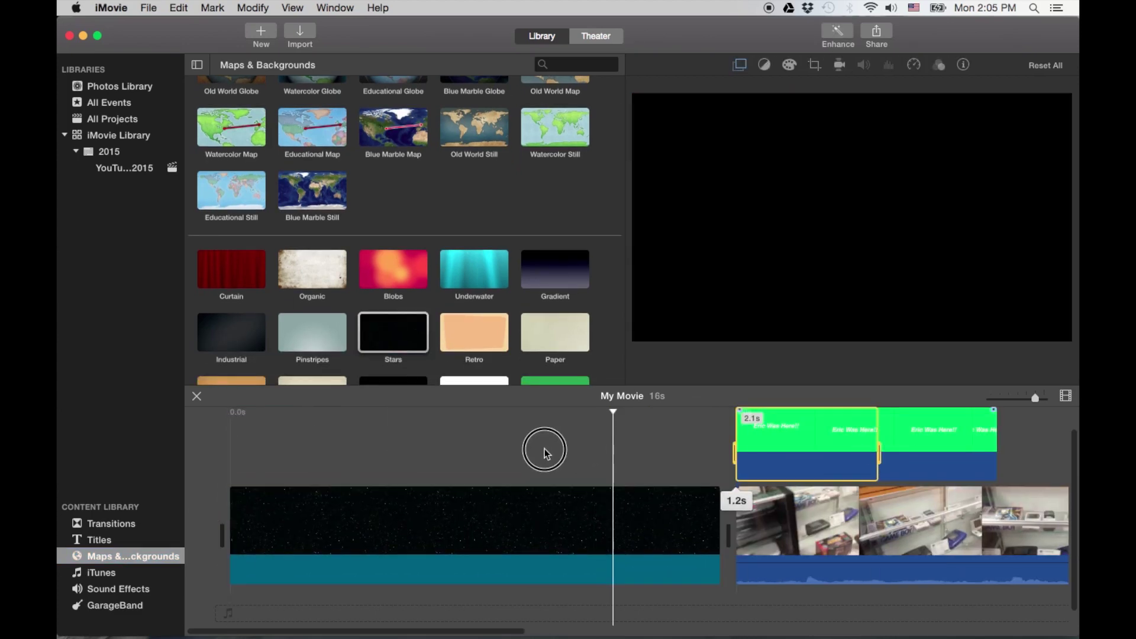
pyautogui.click(804, 452)
pyautogui.moveTo(804, 439); pyautogui.dragTo(291, 429)
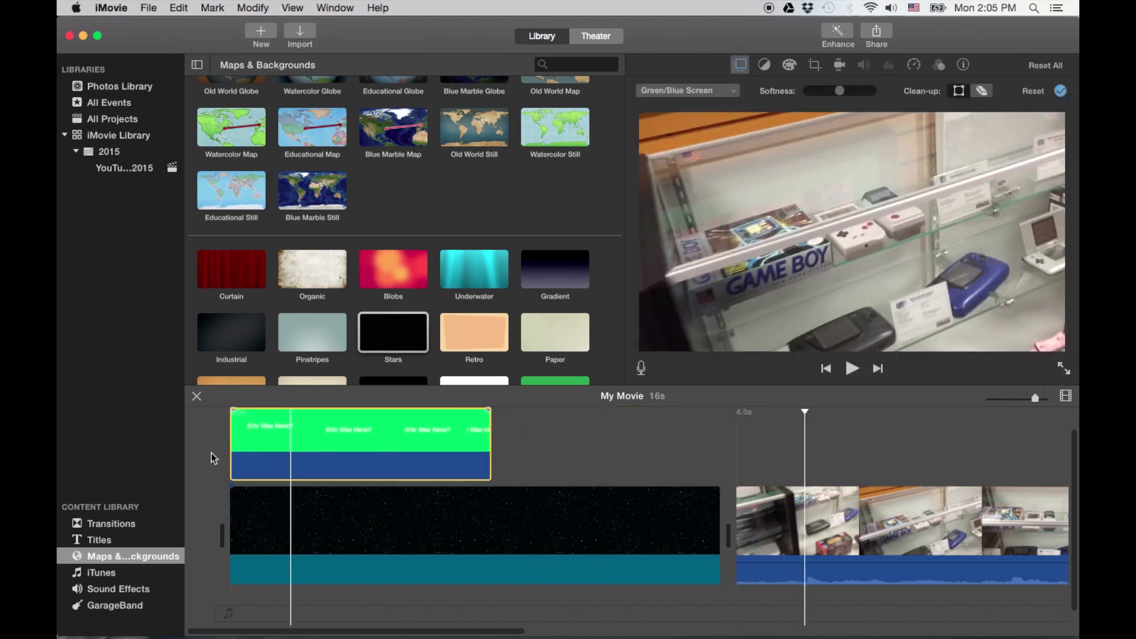
# Step: Play the opening to watch the title over the starfield
pyautogui.click(211, 453)
pyautogui.press('space')
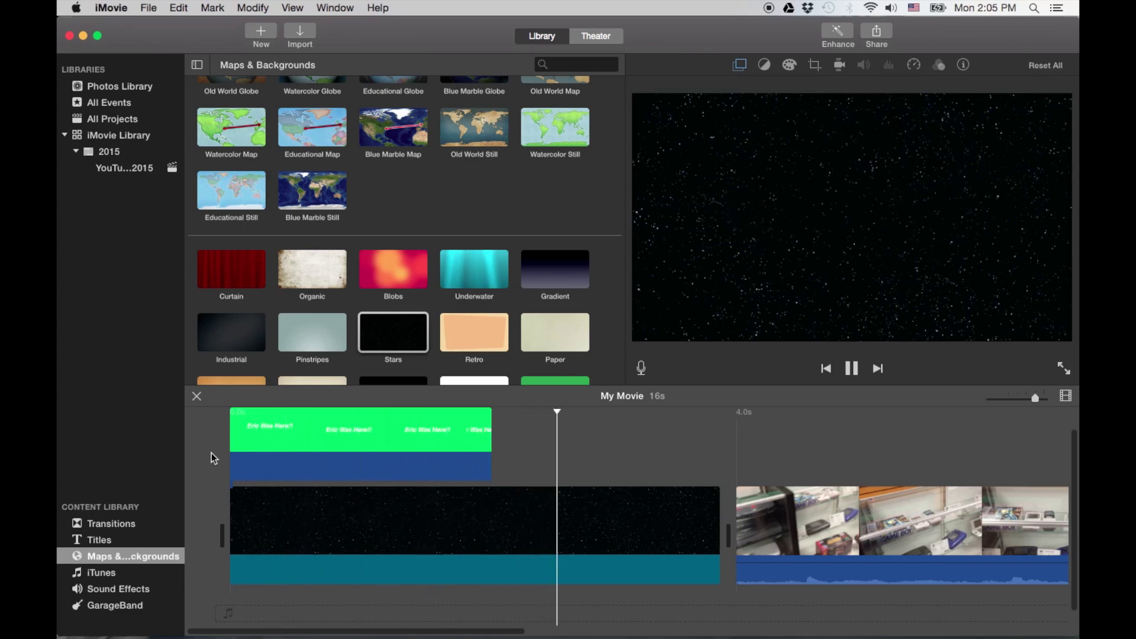
pyautogui.press('space')
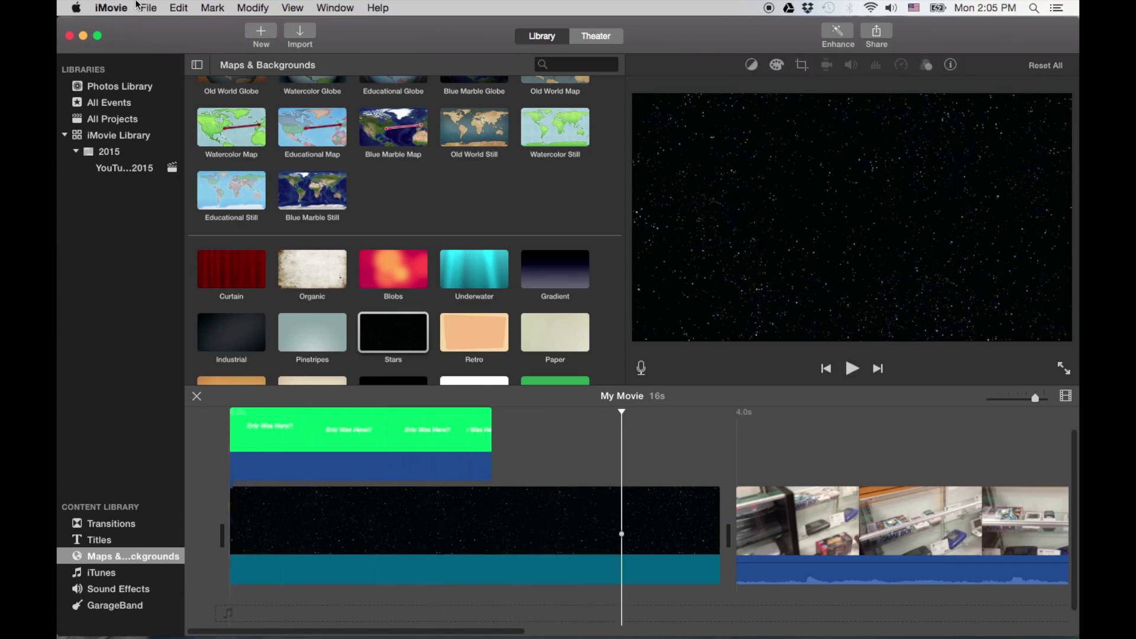
# Step: Return to the Keynote presentation and select all of the title text
pyautogui.click(83, 36)
pyautogui.moveTo(853, 616)
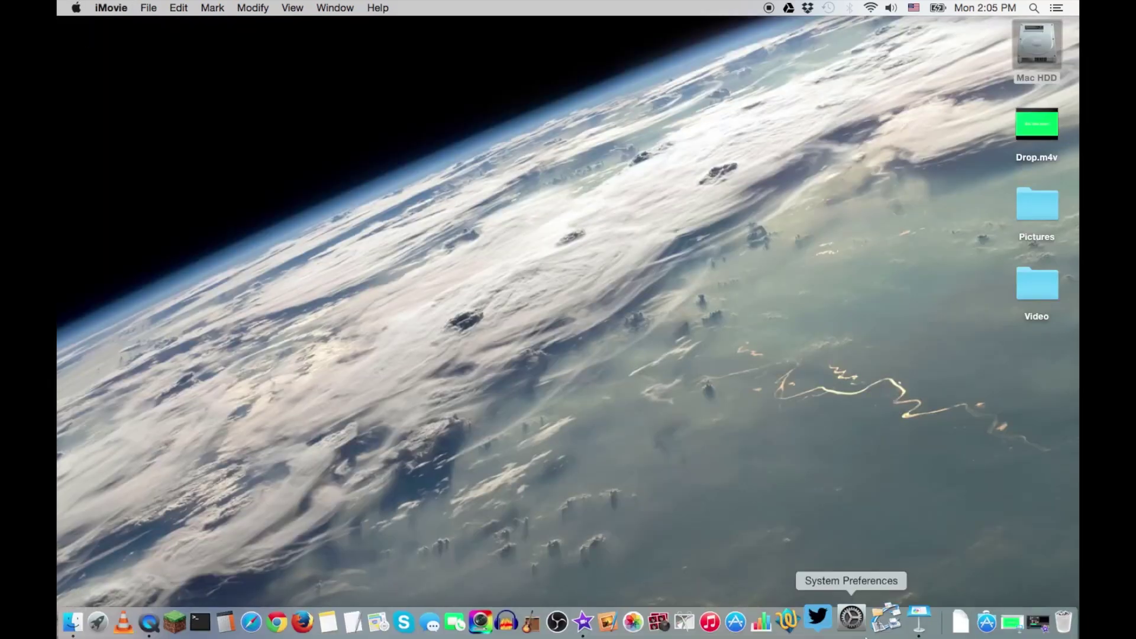
pyautogui.click(995, 620)
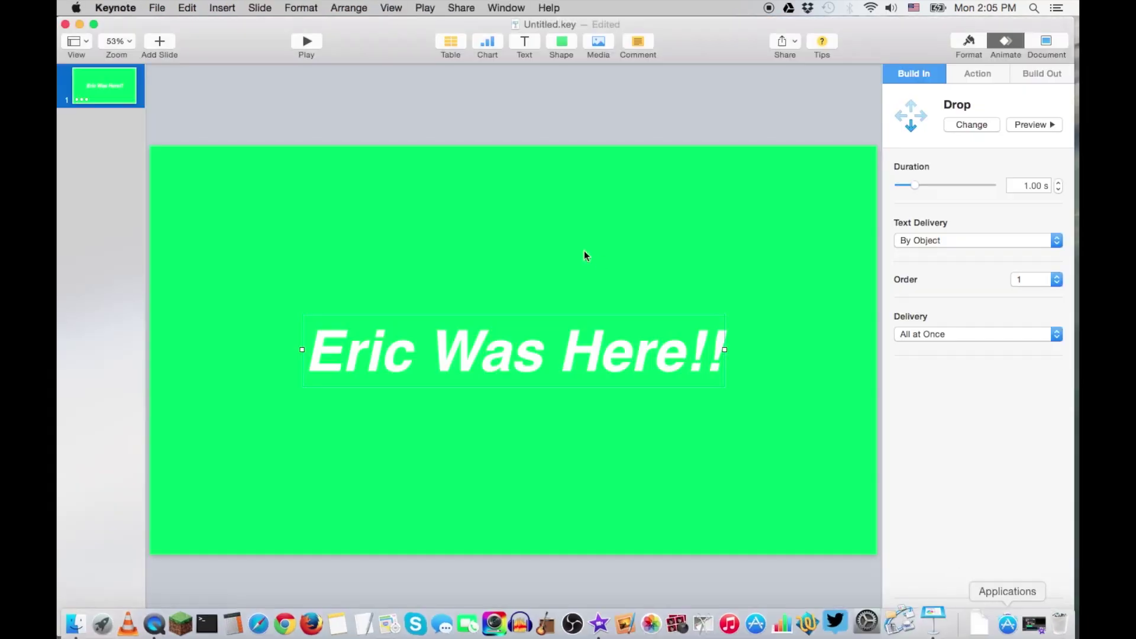
pyautogui.moveTo(497, 343); pyautogui.dragTo(636, 499)
pyautogui.doubleClick(637, 499)
pyautogui.click(637, 499)
pyautogui.doubleClick(637, 506)
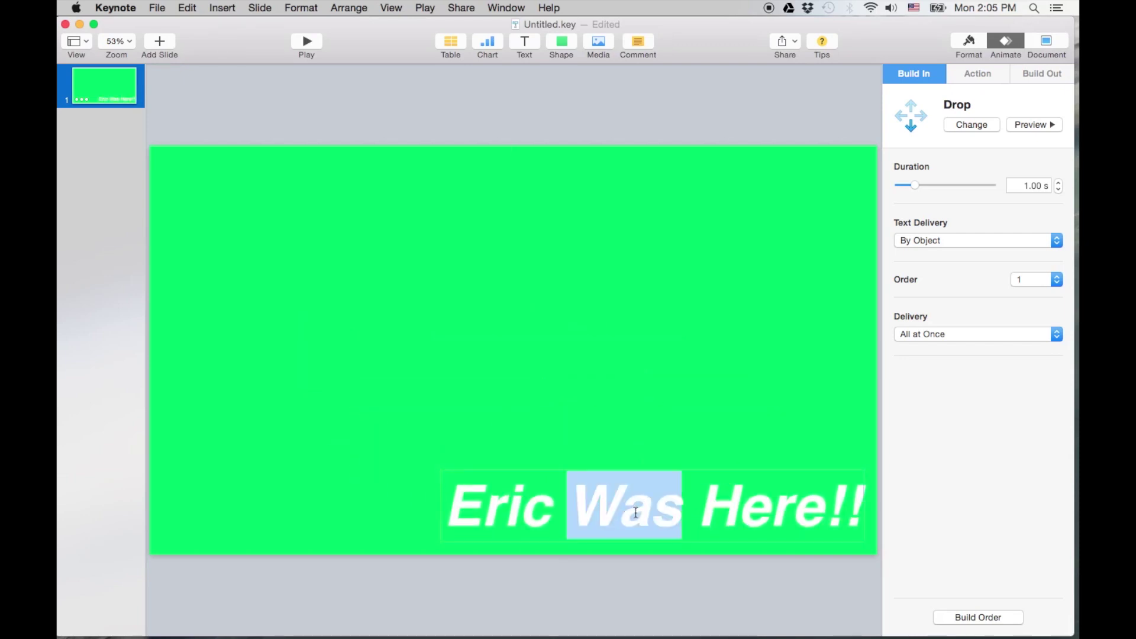
pyautogui.click(636, 506)
pyautogui.moveTo(451, 500); pyautogui.dragTo(1030, 554)
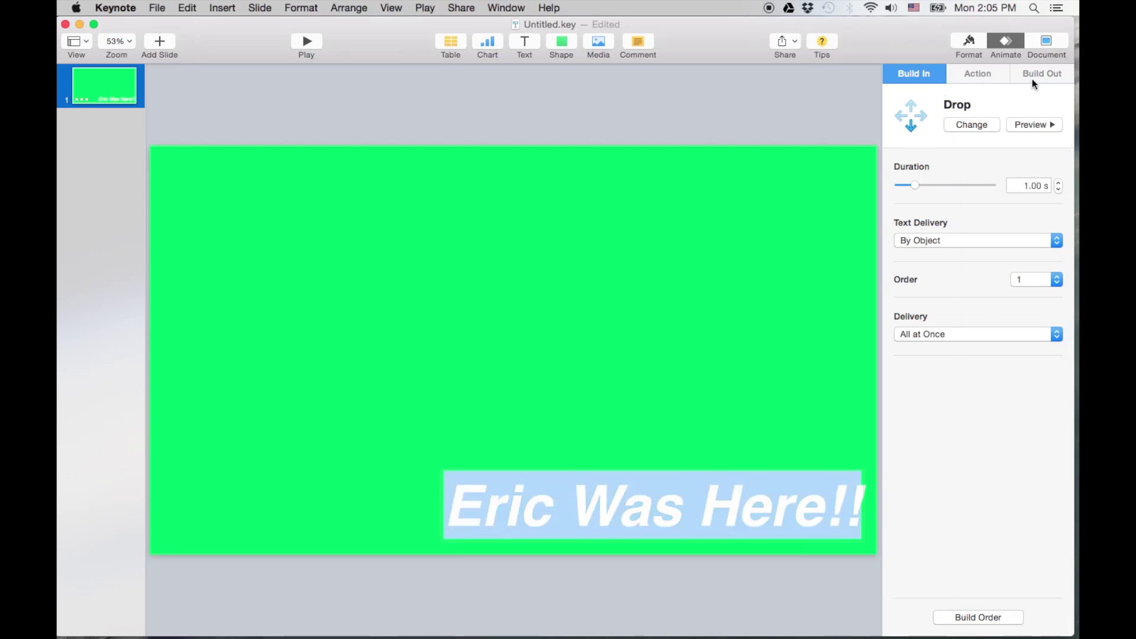
# Step: Set the title text to 75 pt and move it into the slide's lower-right corner
pyautogui.click(1039, 40)
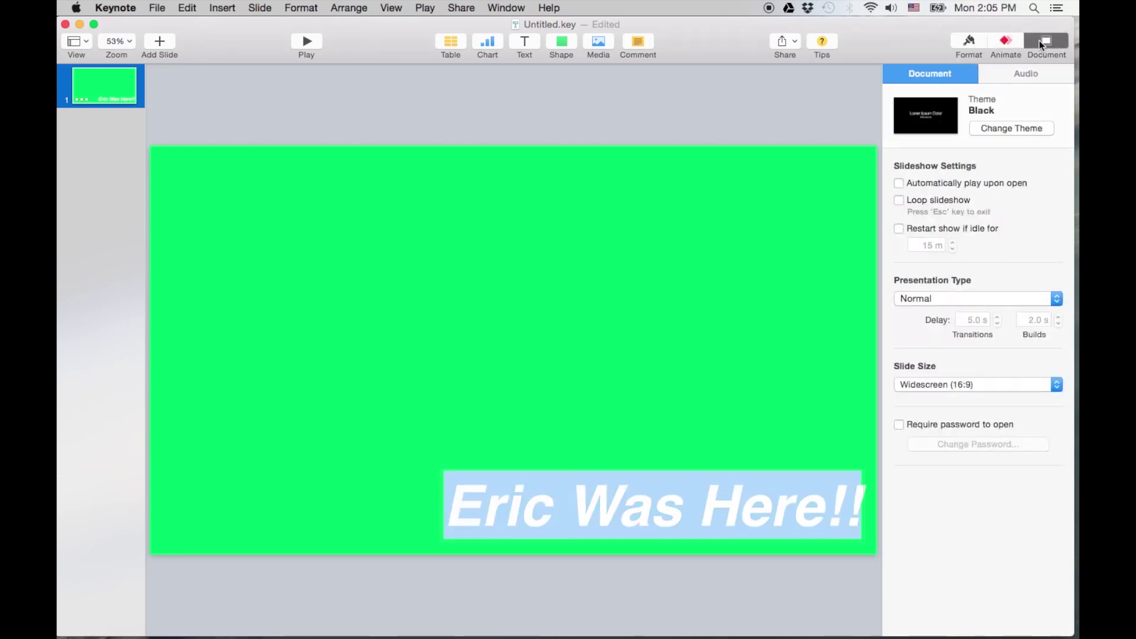
pyautogui.click(1005, 40)
pyautogui.click(975, 43)
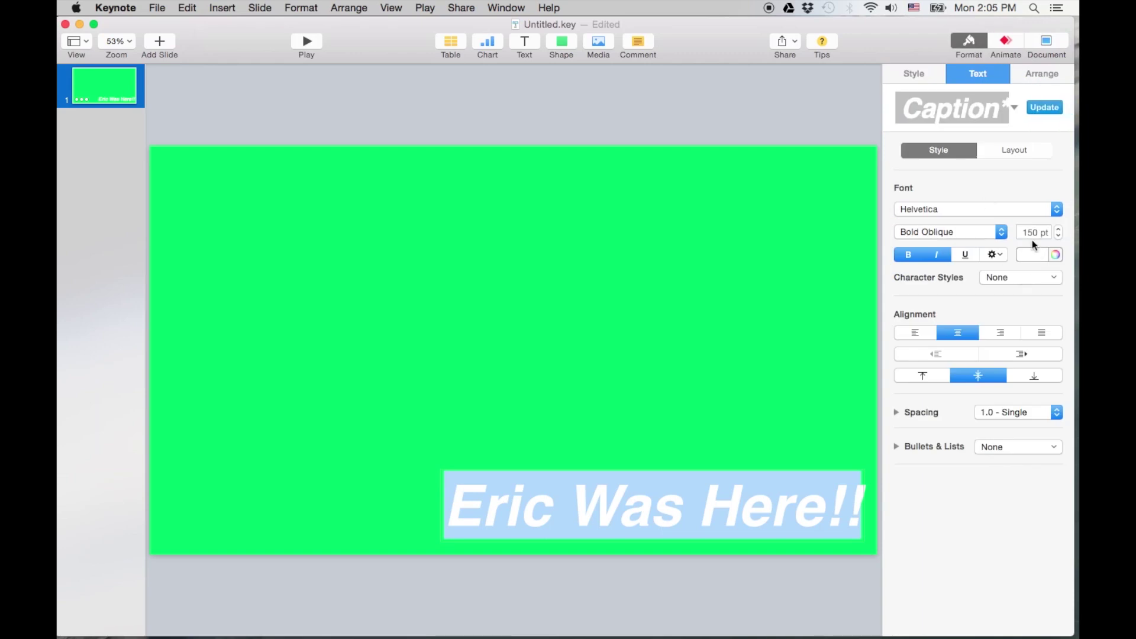
pyautogui.click(1020, 231)
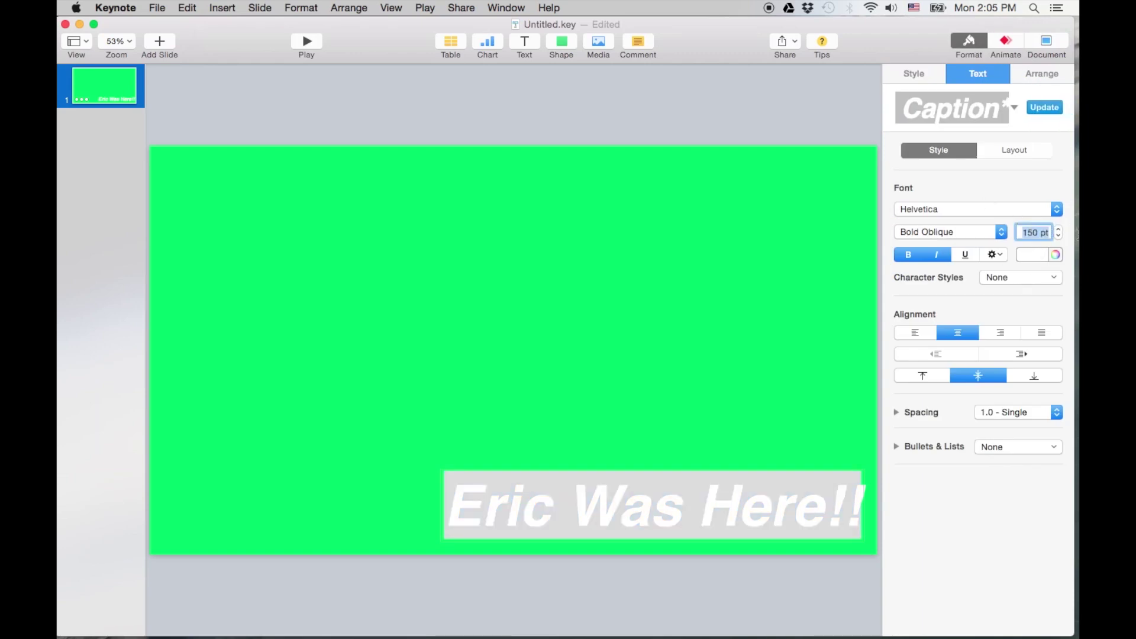
pyautogui.write('75')
pyautogui.press('Return')
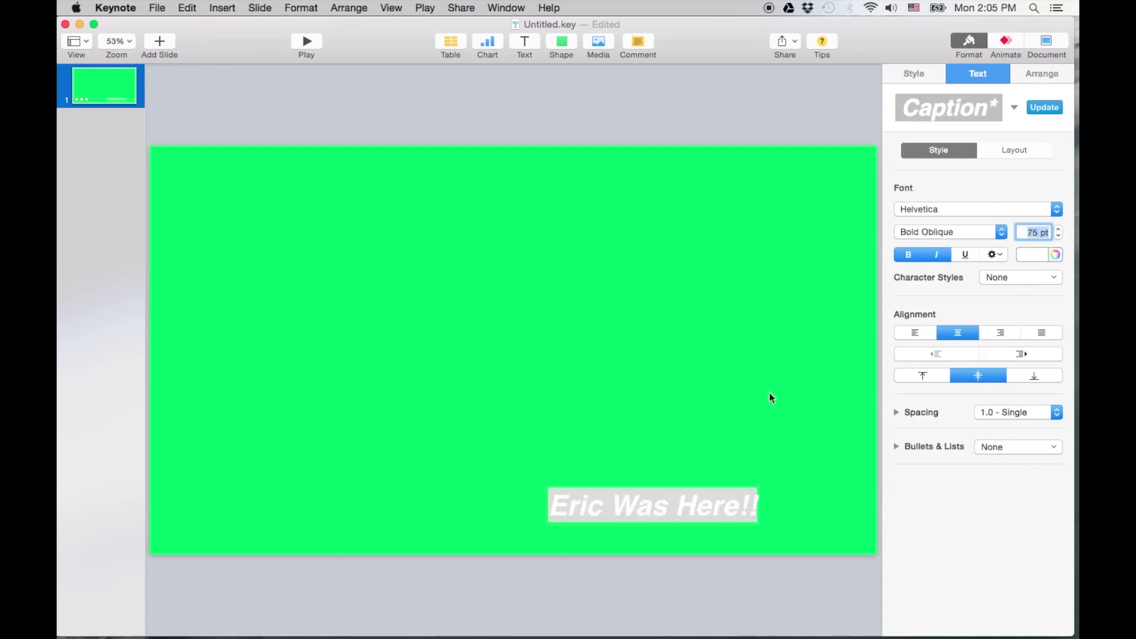
pyautogui.click(606, 457)
pyautogui.moveTo(610, 513); pyautogui.dragTo(728, 538)
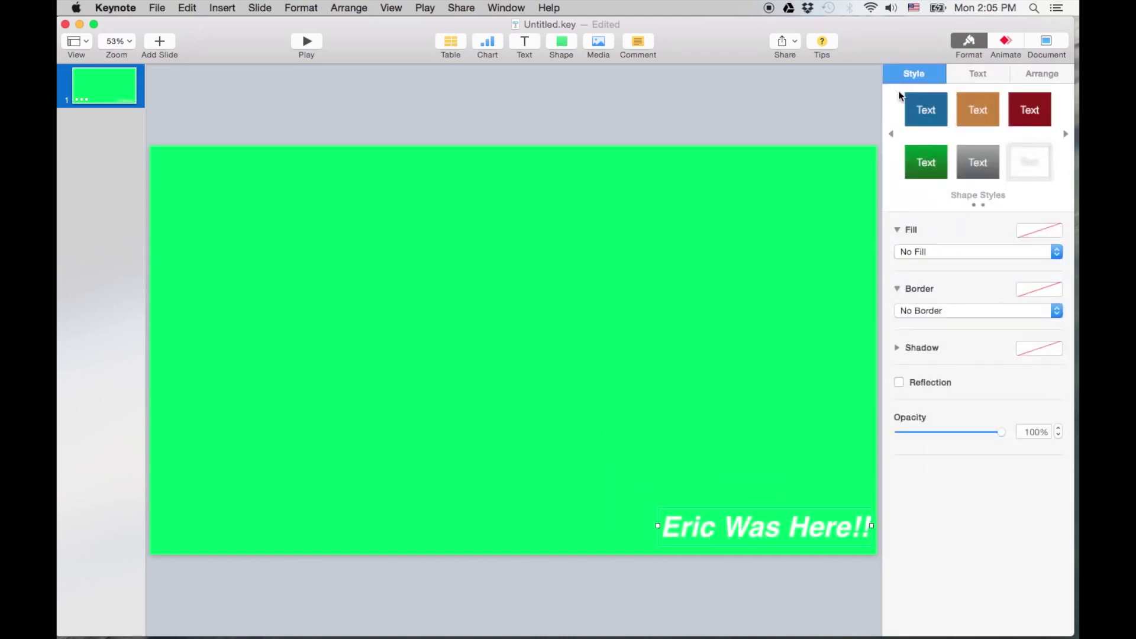
# Step: Try a Drift build-in on the title at 2.00 seconds and preview it
pyautogui.click(1006, 42)
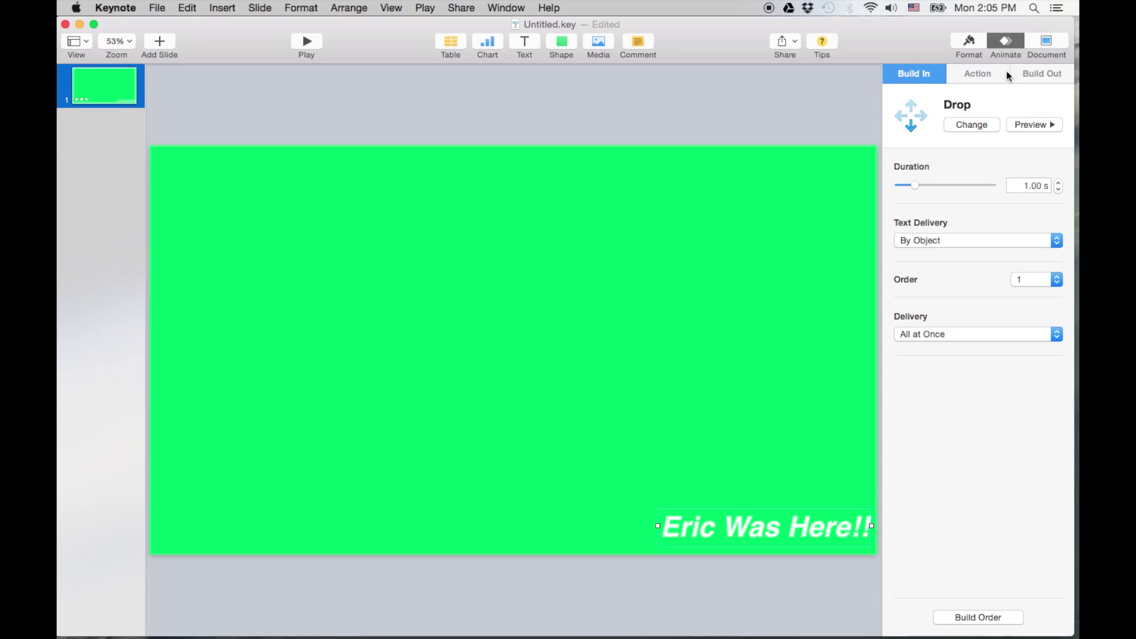
pyautogui.click(986, 126)
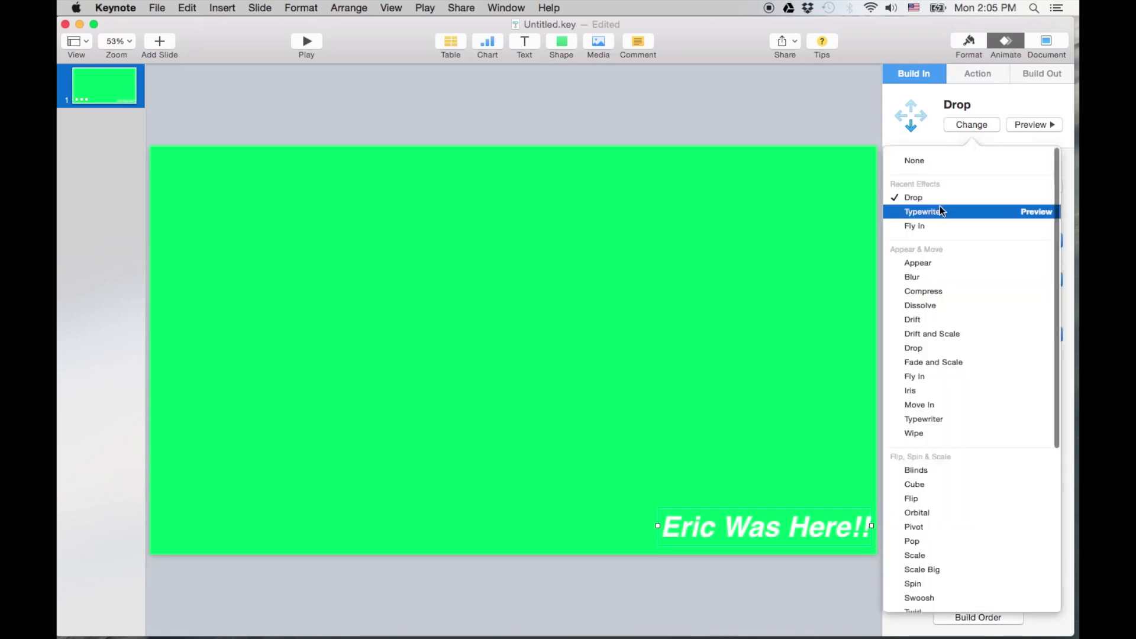
pyautogui.click(944, 322)
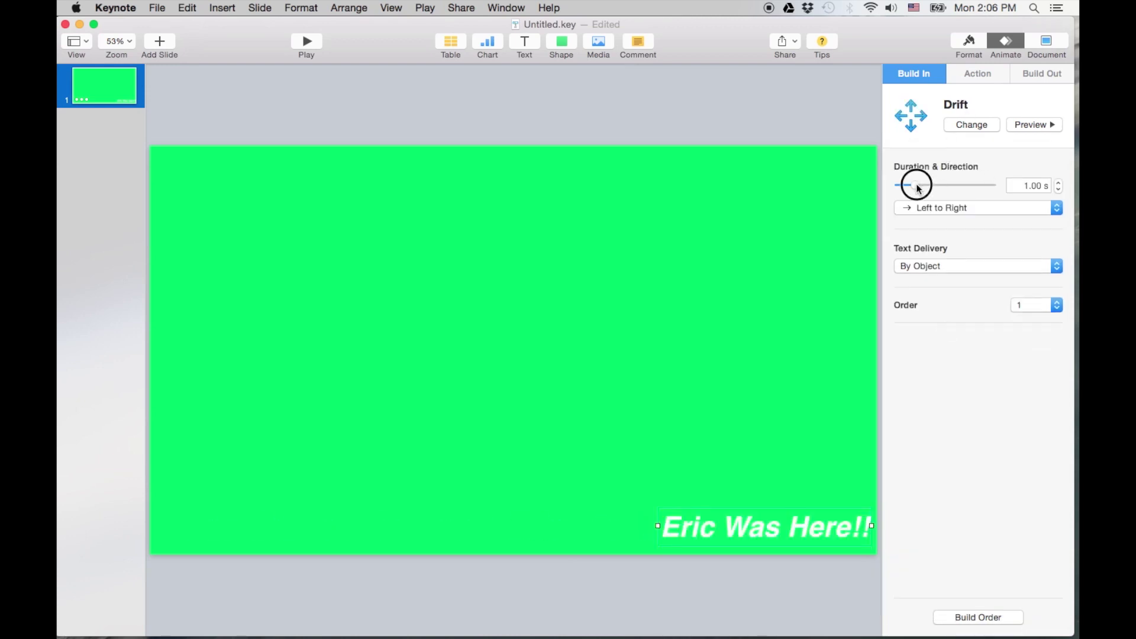
pyautogui.moveTo(918, 188); pyautogui.dragTo(927, 189)
pyautogui.click(1033, 125)
# Step: Switch the title build-in to Fly In at 1.25 seconds, preview, and add a text box
pyautogui.click(968, 127)
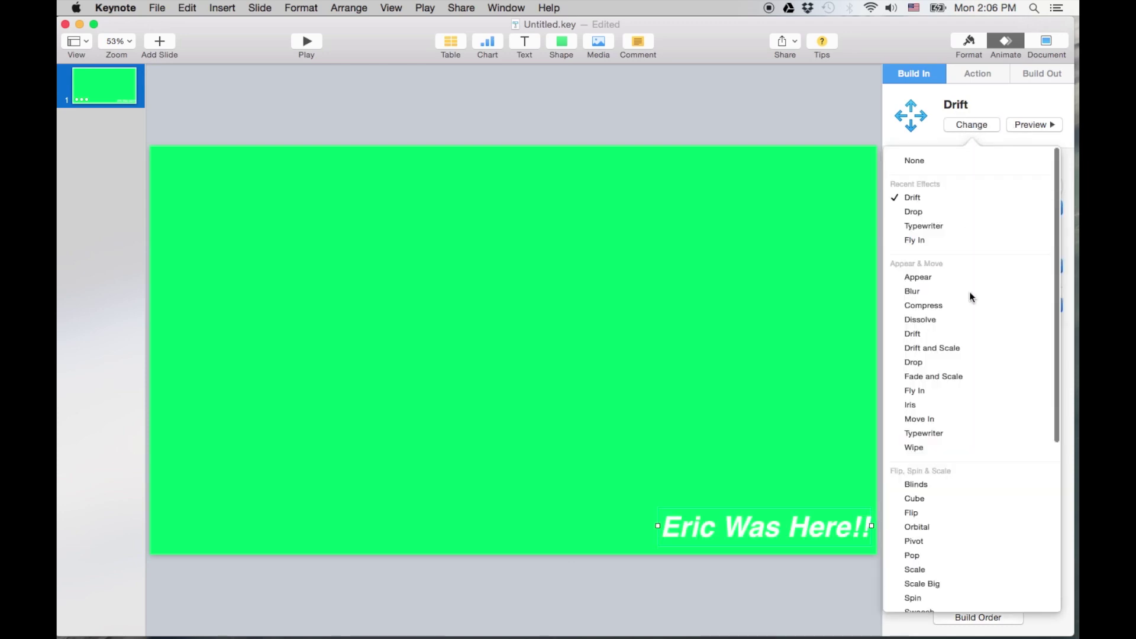
pyautogui.click(927, 392)
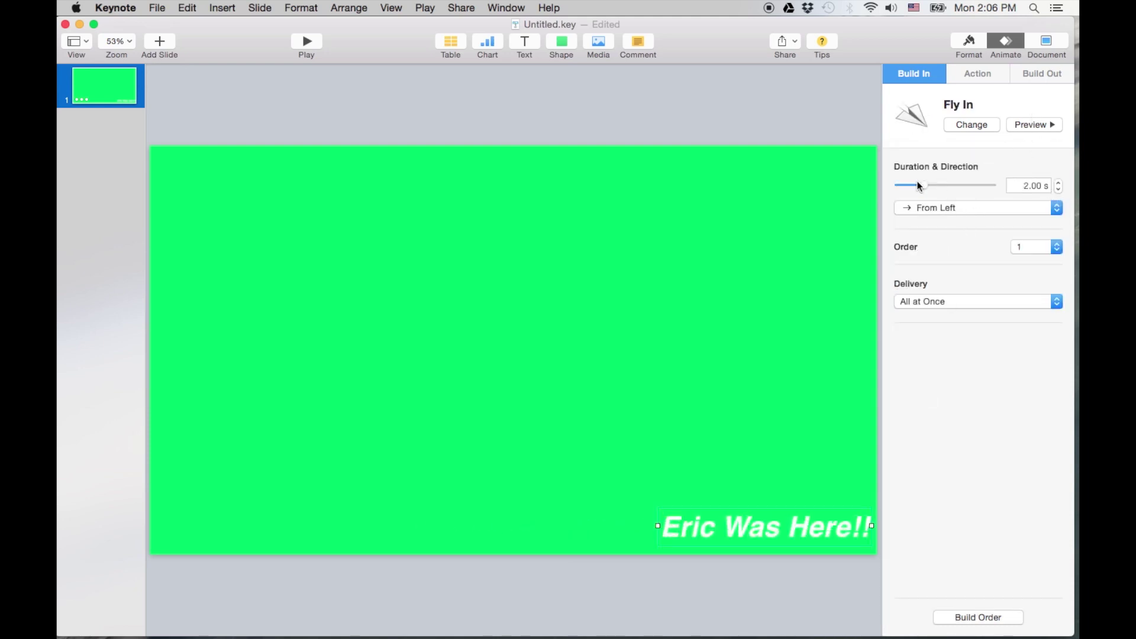
pyautogui.moveTo(925, 185); pyautogui.dragTo(916, 186)
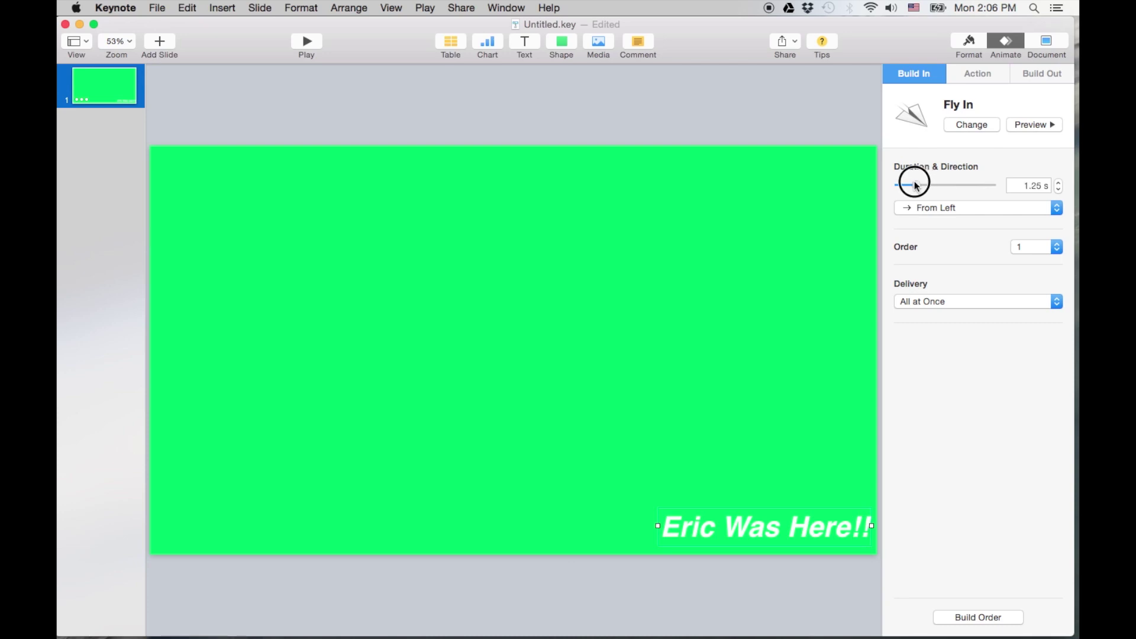
pyautogui.click(1034, 123)
pyautogui.click(529, 45)
# Step: Place the new text box in the top-left corner and type 'Test Test' into it
pyautogui.moveTo(513, 352); pyautogui.dragTo(177, 172)
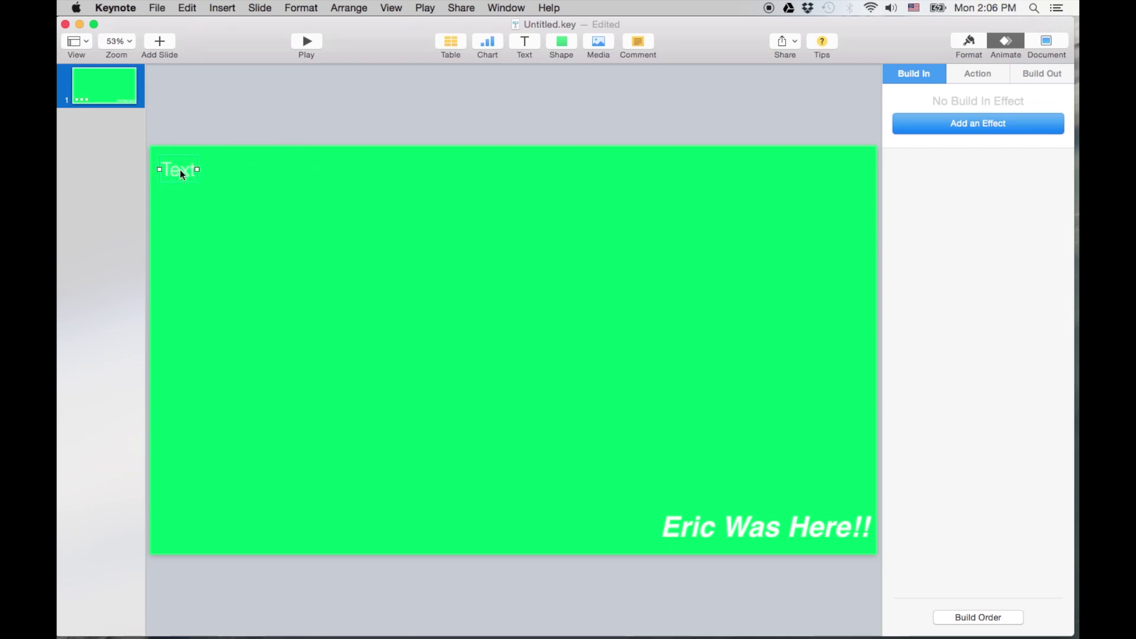
pyautogui.click(185, 173)
pyautogui.write('Test Test')
pyautogui.click(160, 236)
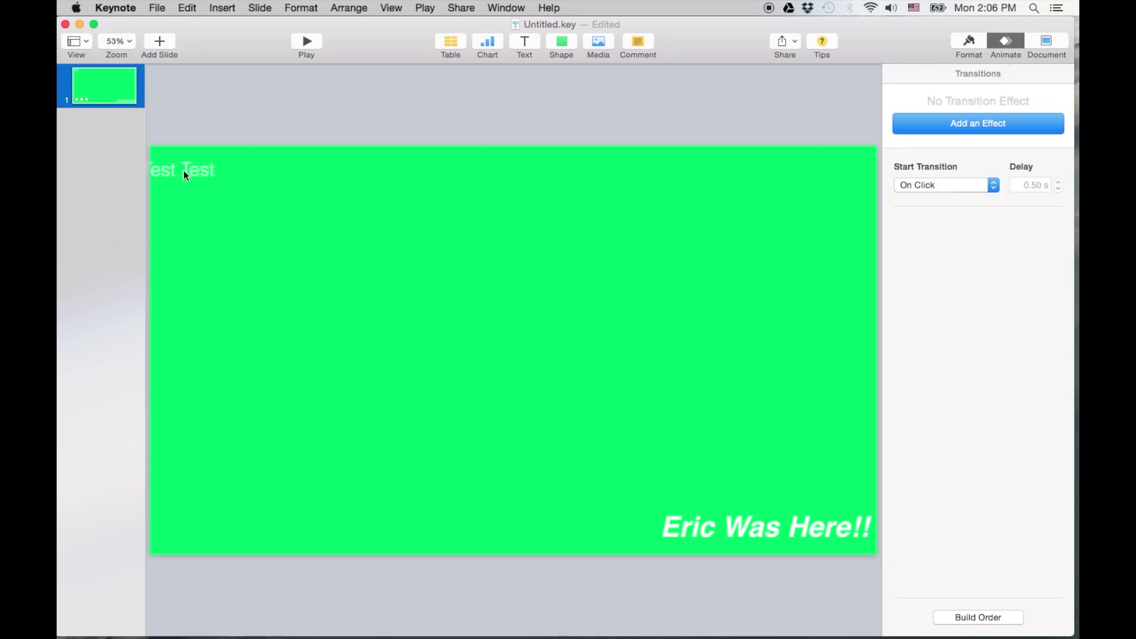
pyautogui.moveTo(185, 170)
pyautogui.mouseDown()
pyautogui.moveTo(231, 172)
pyautogui.moveTo(203, 168)
pyautogui.mouseUp()
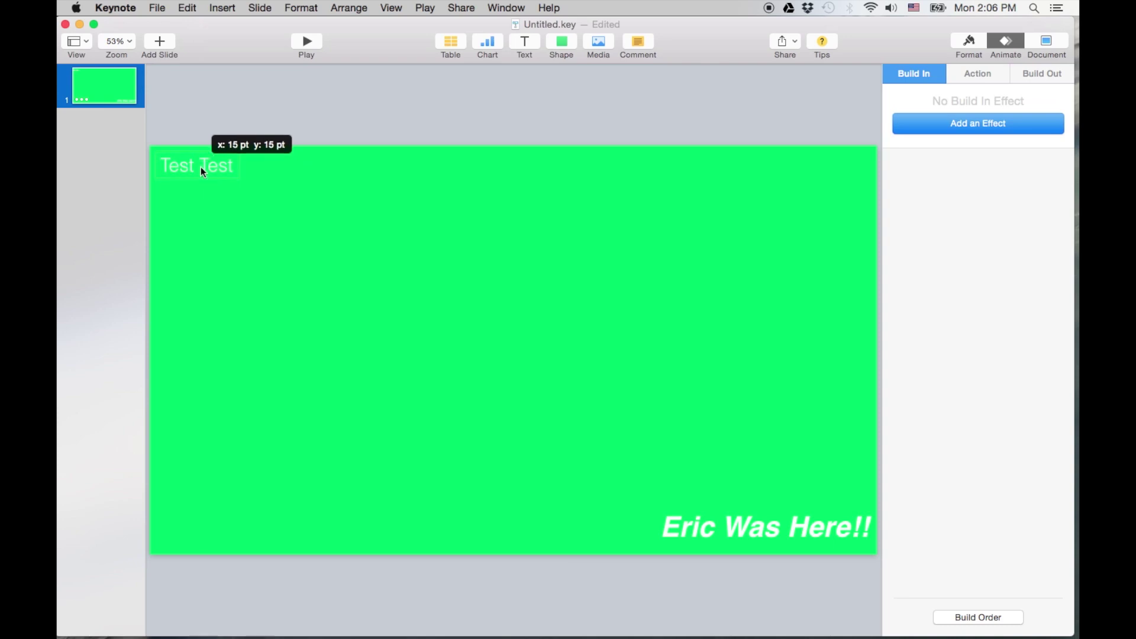
# Step: Give the Test Test text a Fade and Scale build-in
pyautogui.tripleClick(202, 168)
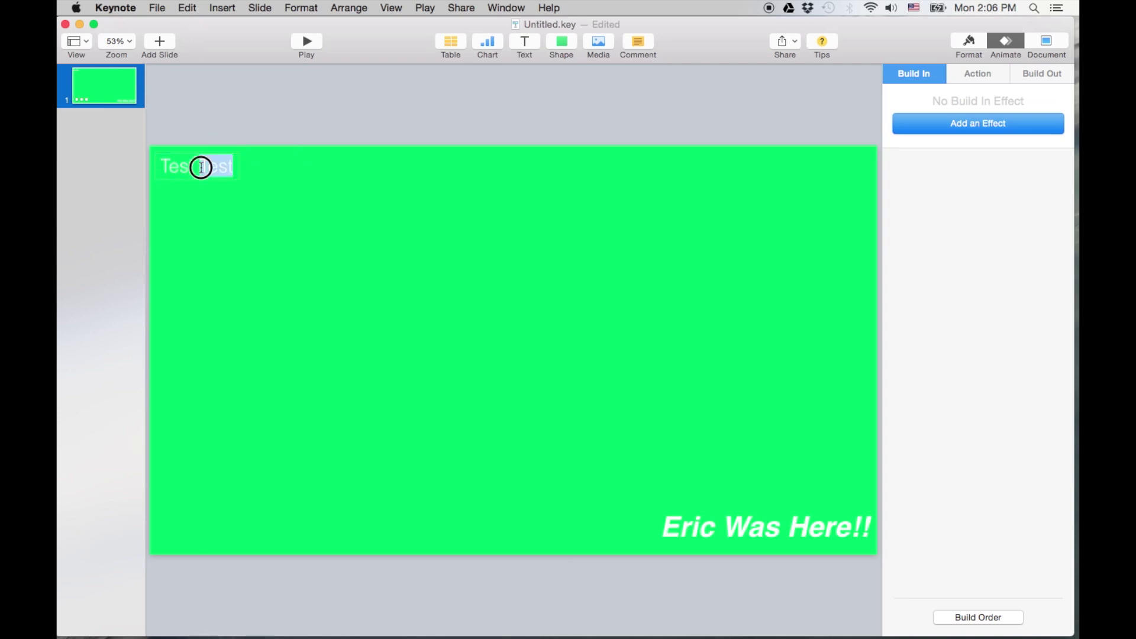
pyautogui.click(993, 124)
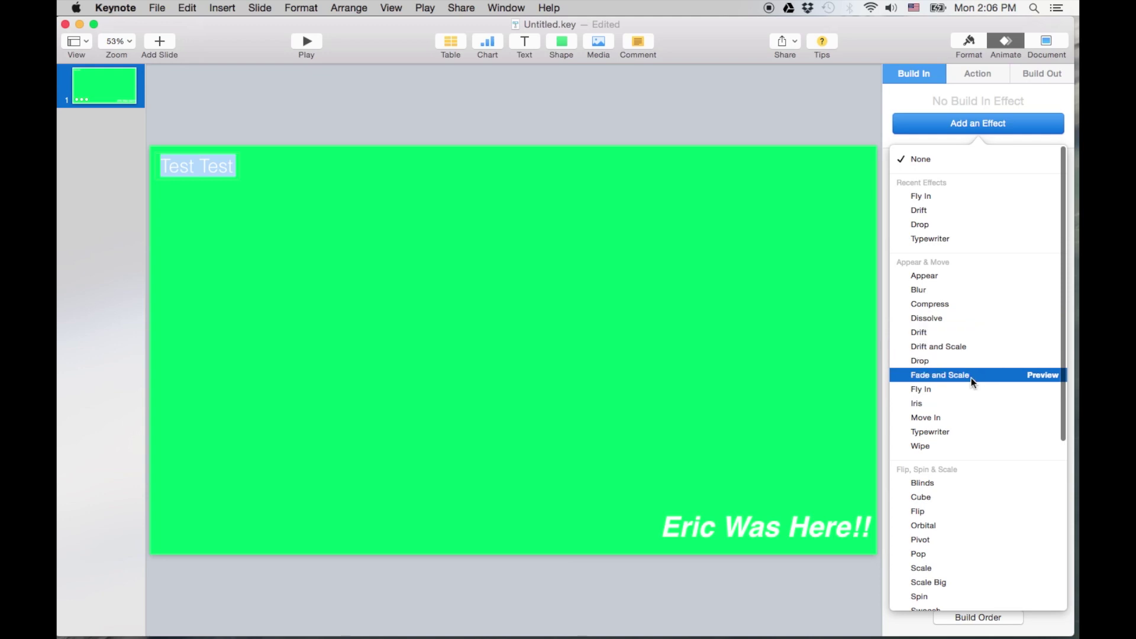
pyautogui.click(971, 376)
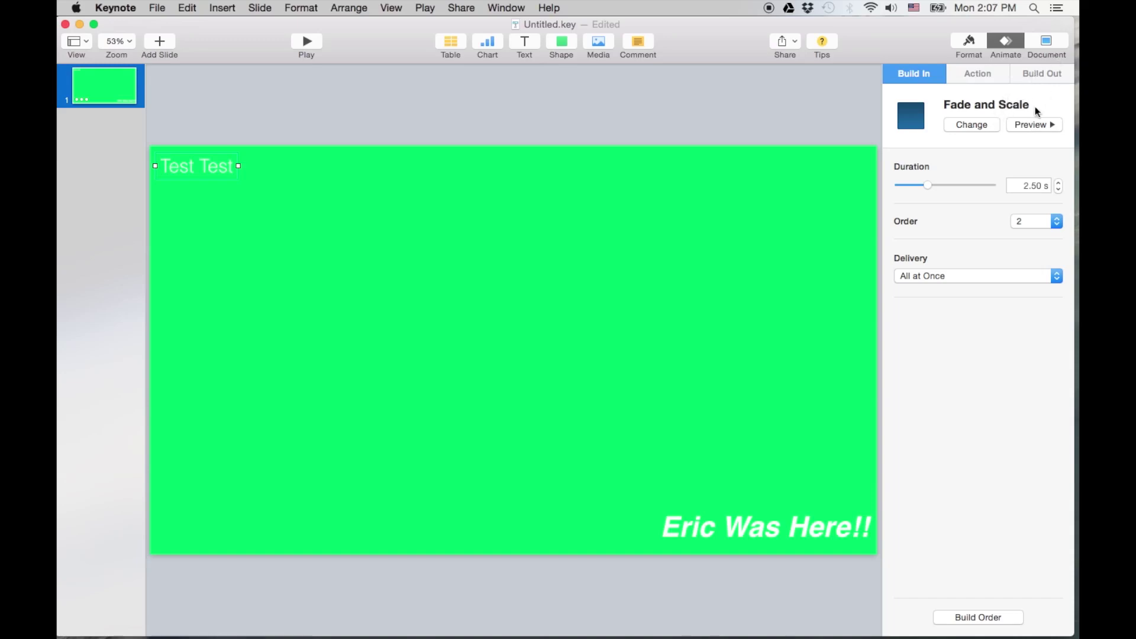
# Step: Select the Test Test line and set its font size to 75 pt
pyautogui.click(1057, 44)
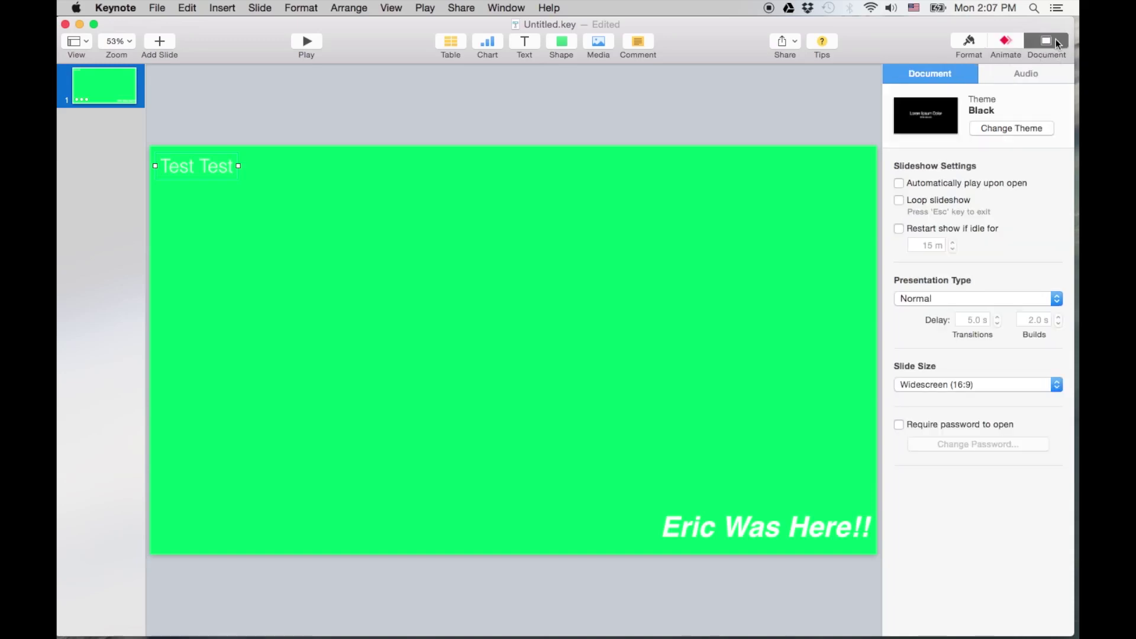
pyautogui.click(194, 179)
pyautogui.click(234, 164)
pyautogui.tripleClick(189, 166)
pyautogui.click(1010, 68)
pyautogui.click(974, 73)
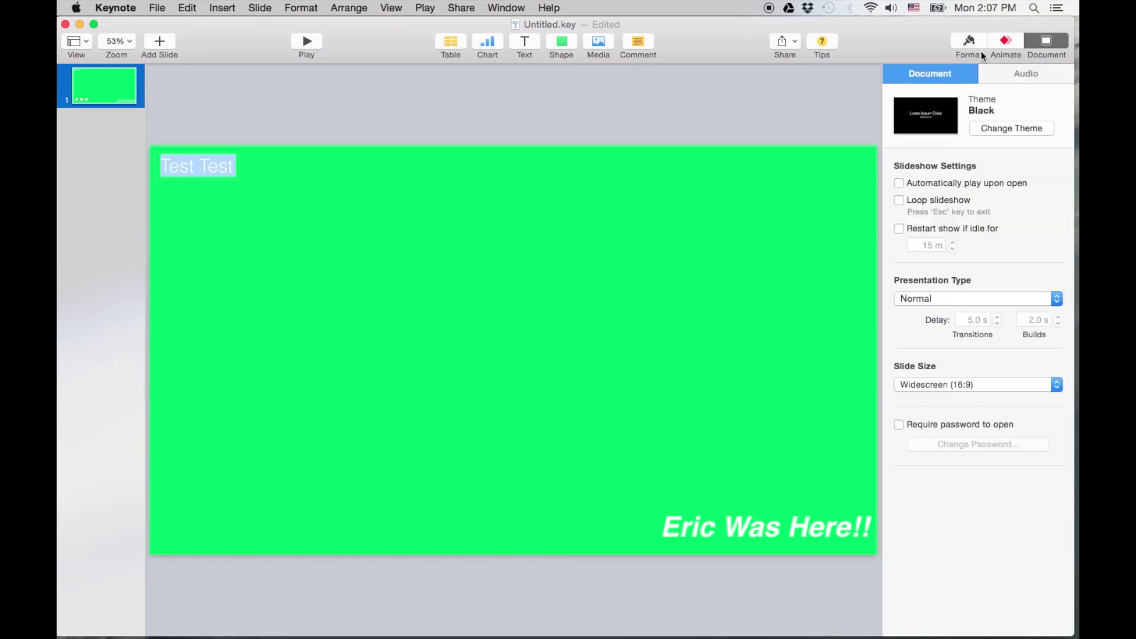
pyautogui.click(971, 41)
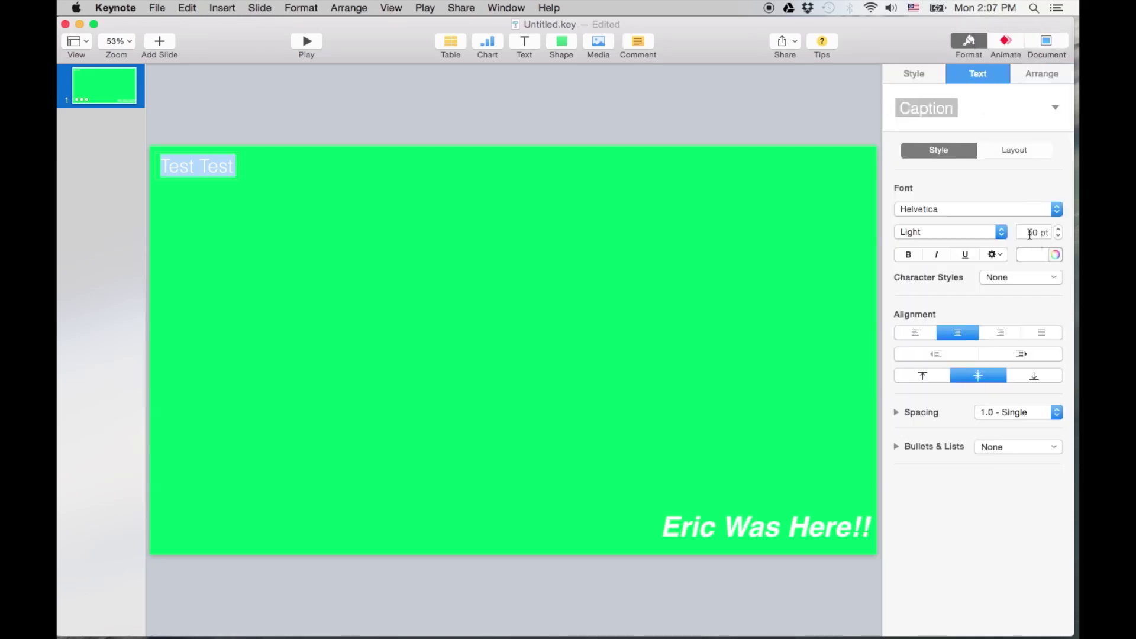
pyautogui.click(1031, 233)
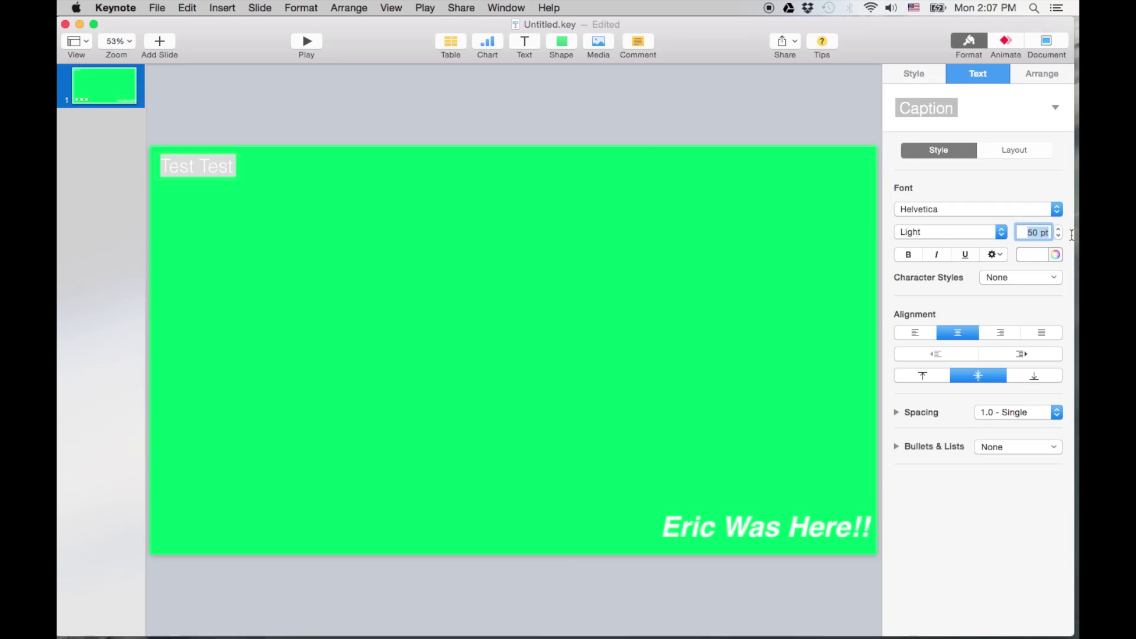
pyautogui.write('75')
pyautogui.press('Return')
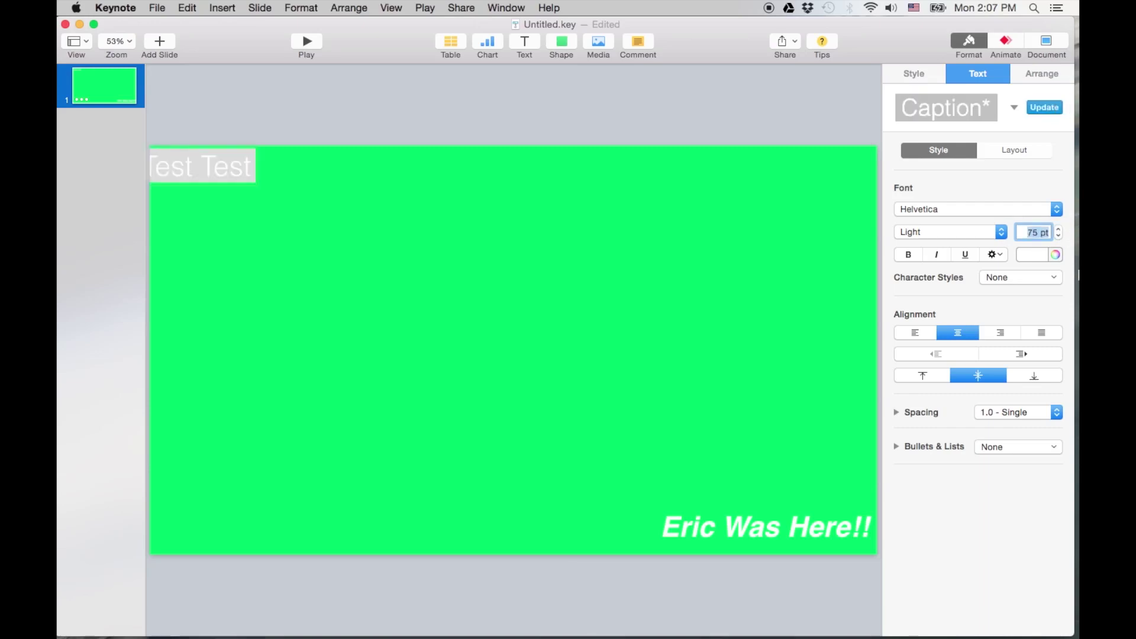
# Step: Make Test Test Bold Oblique and shift its box slightly right
pyautogui.click(908, 254)
pyautogui.click(938, 255)
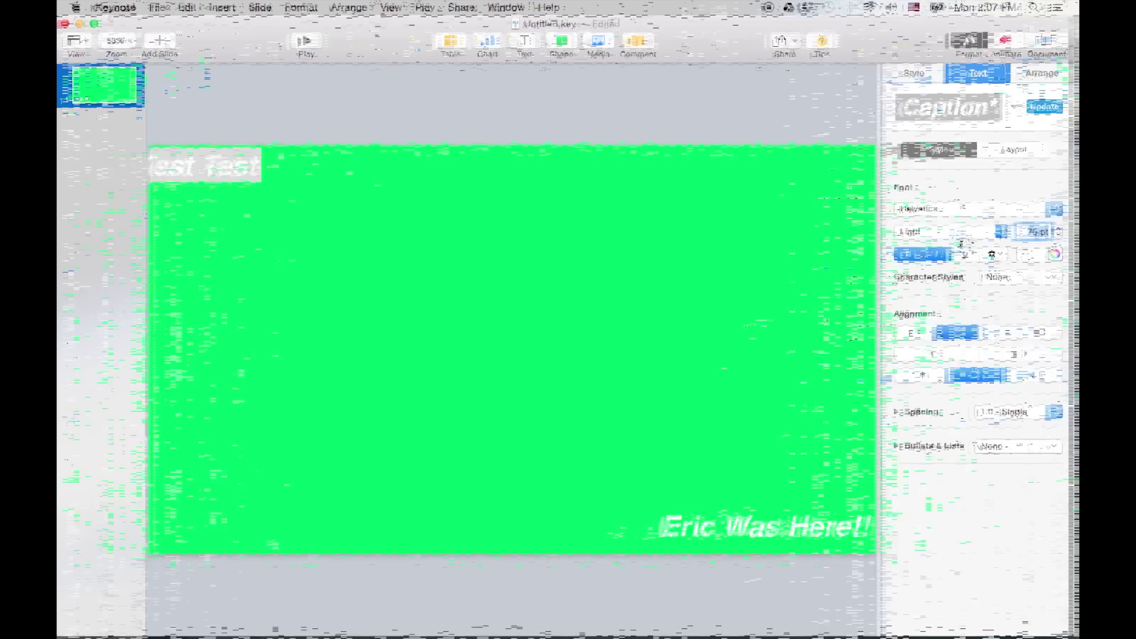
pyautogui.click(981, 233)
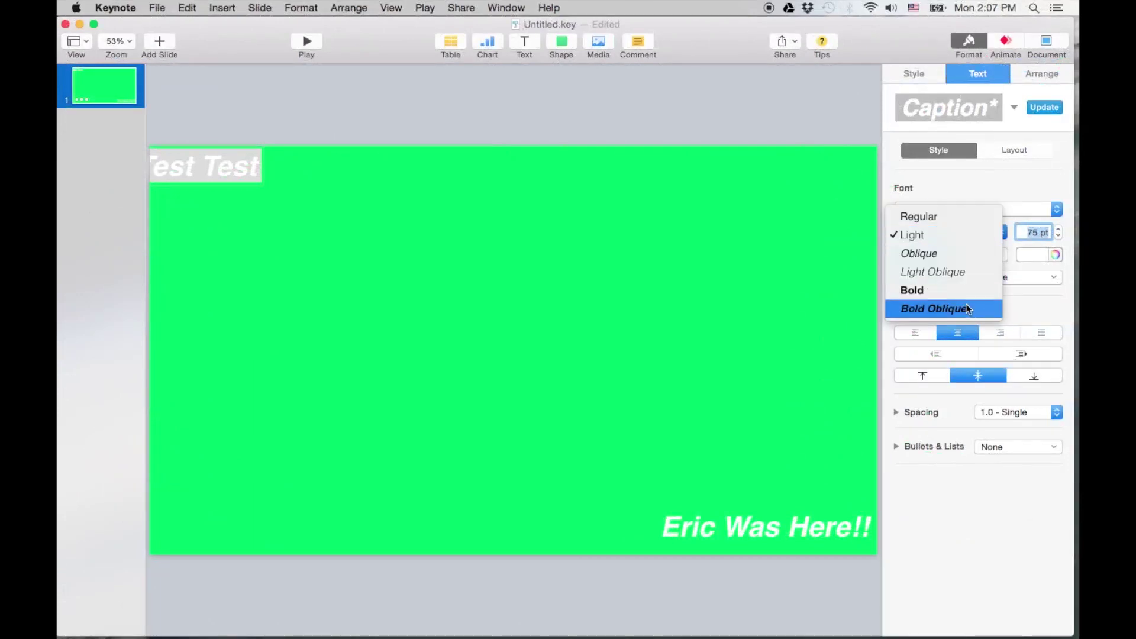
pyautogui.click(966, 309)
pyautogui.click(322, 135)
pyautogui.moveTo(226, 177); pyautogui.dragTo(251, 176)
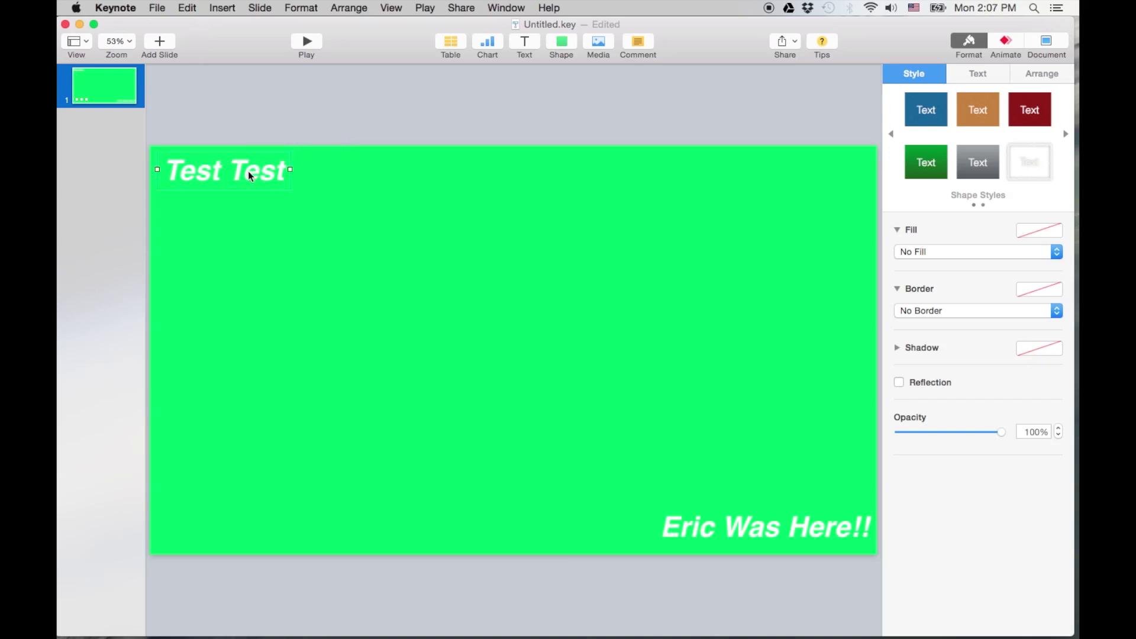
pyautogui.click(1004, 42)
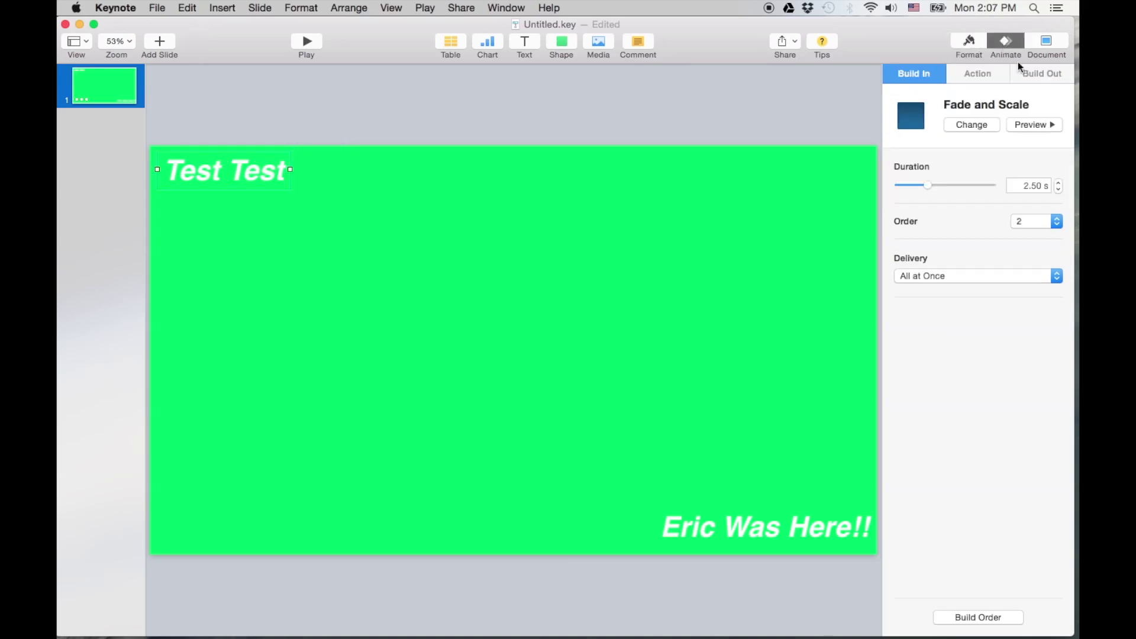
# Step: Shorten the Test Test fade-and-scale build to 0.60 seconds and preview it
pyautogui.click(1025, 123)
pyautogui.moveTo(929, 185); pyautogui.dragTo(912, 186)
pyautogui.click(1048, 127)
# Step: Check the builds of Eric Was Here!! and Test Test, then show the Build Order list
pyautogui.click(737, 523)
pyautogui.click(279, 173)
pyautogui.click(263, 175)
pyautogui.click(692, 522)
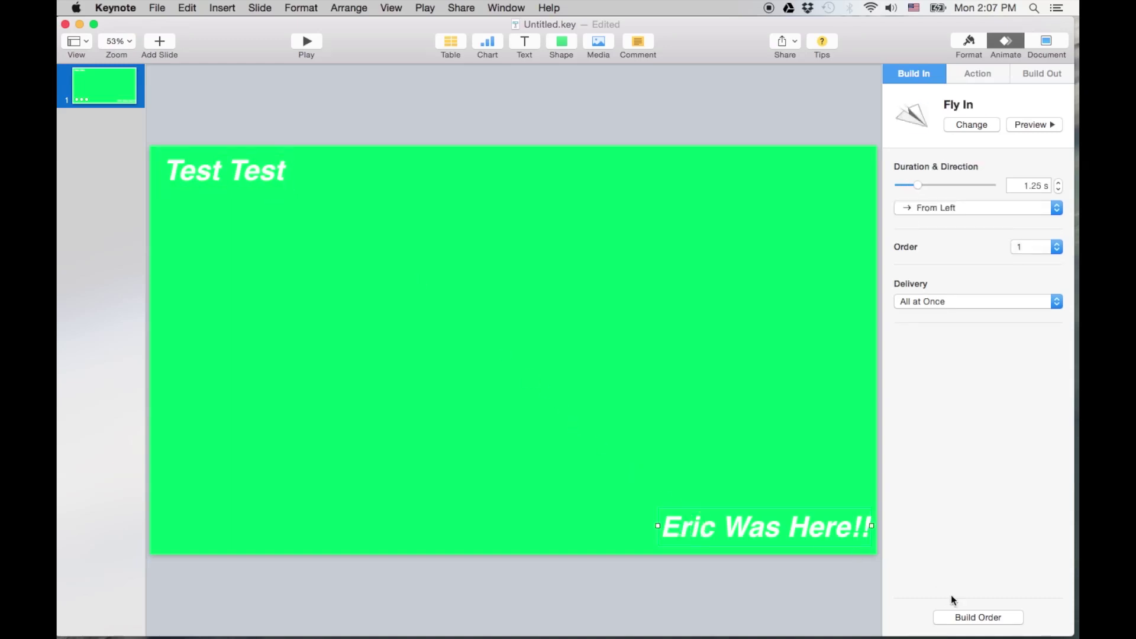
pyautogui.click(964, 618)
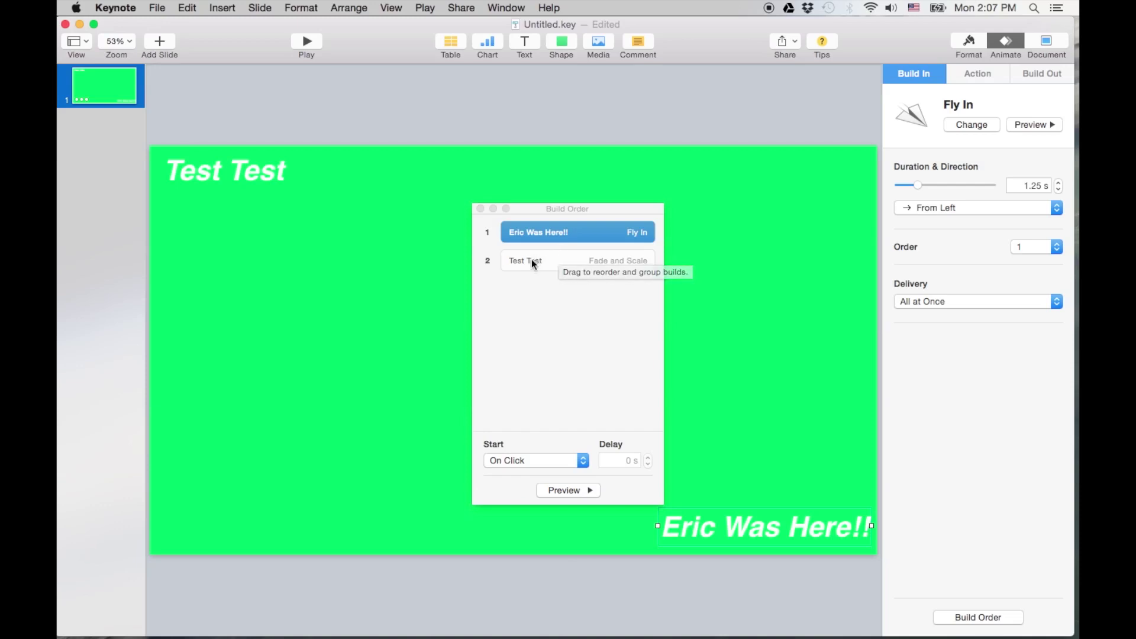
# Step: Set Eric Was Here!! to start after transition and Test Test after build 1, then preview
pyautogui.click(549, 263)
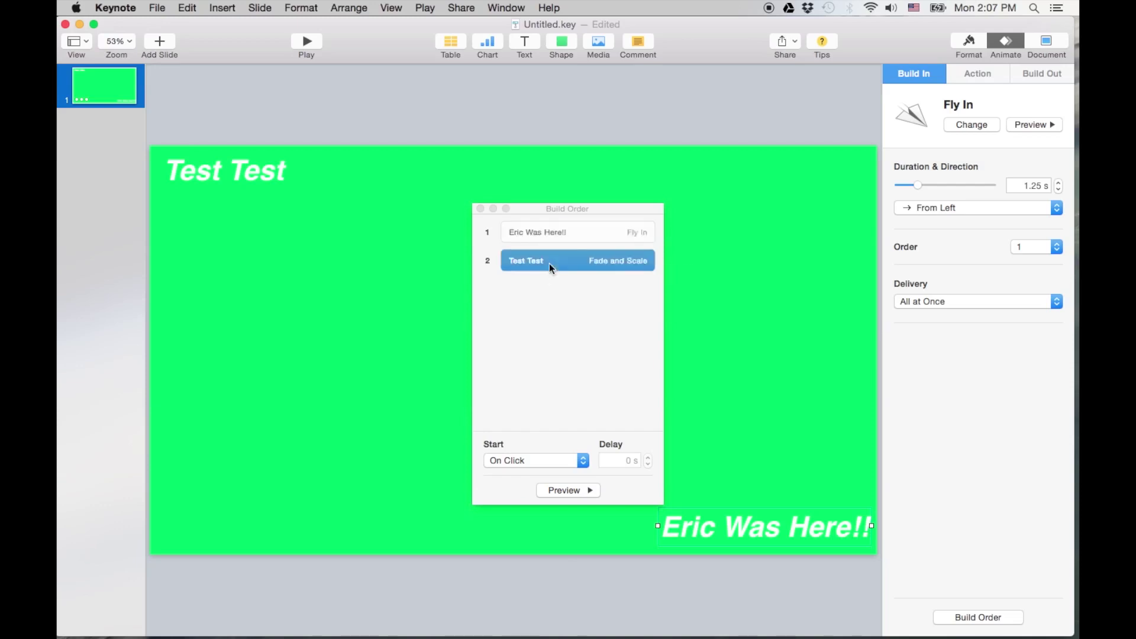
pyautogui.click(558, 235)
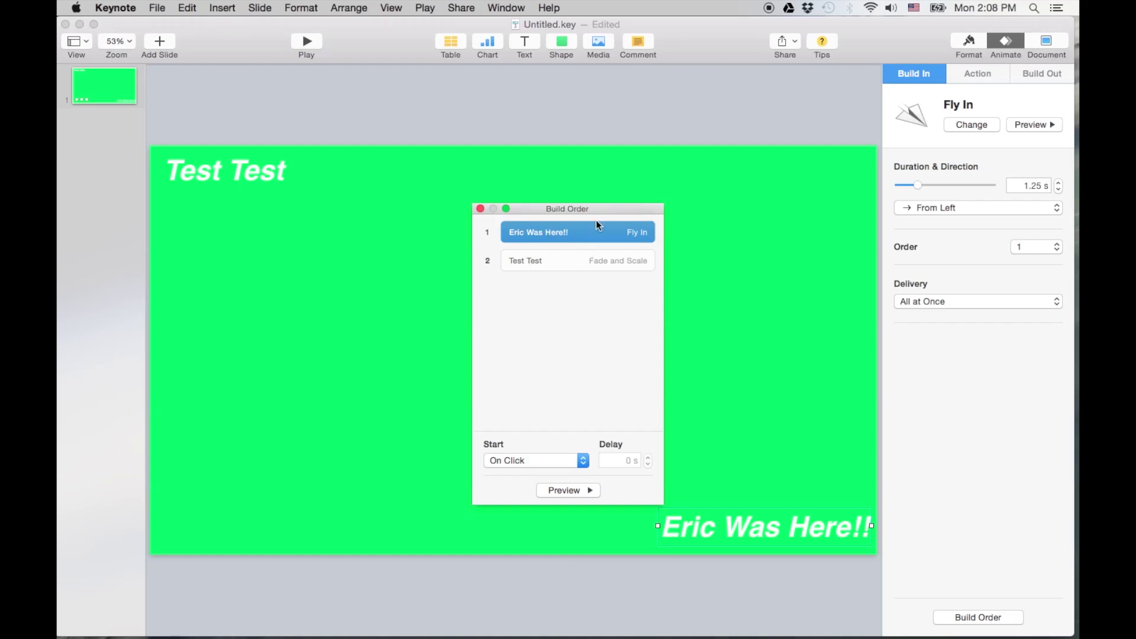
pyautogui.click(577, 467)
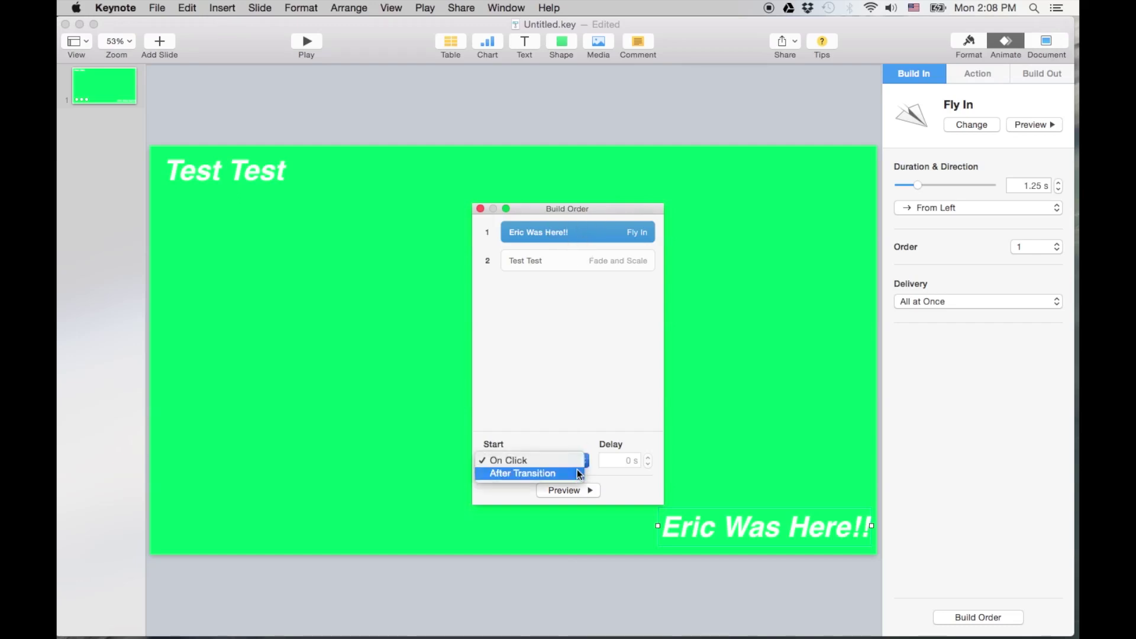
pyautogui.click(573, 474)
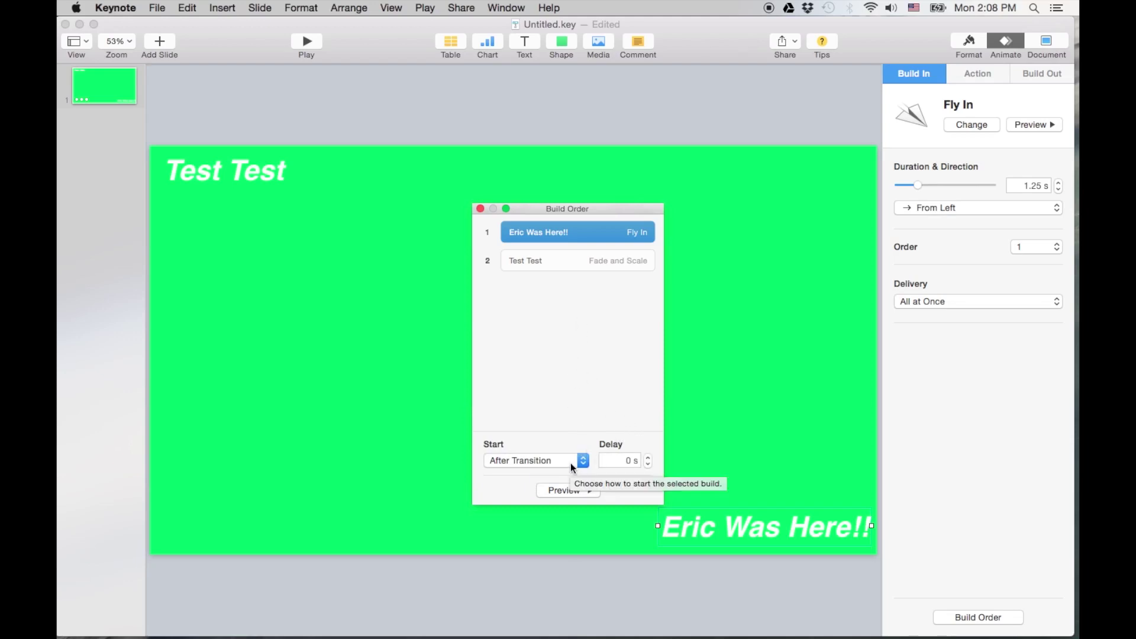
pyautogui.click(542, 261)
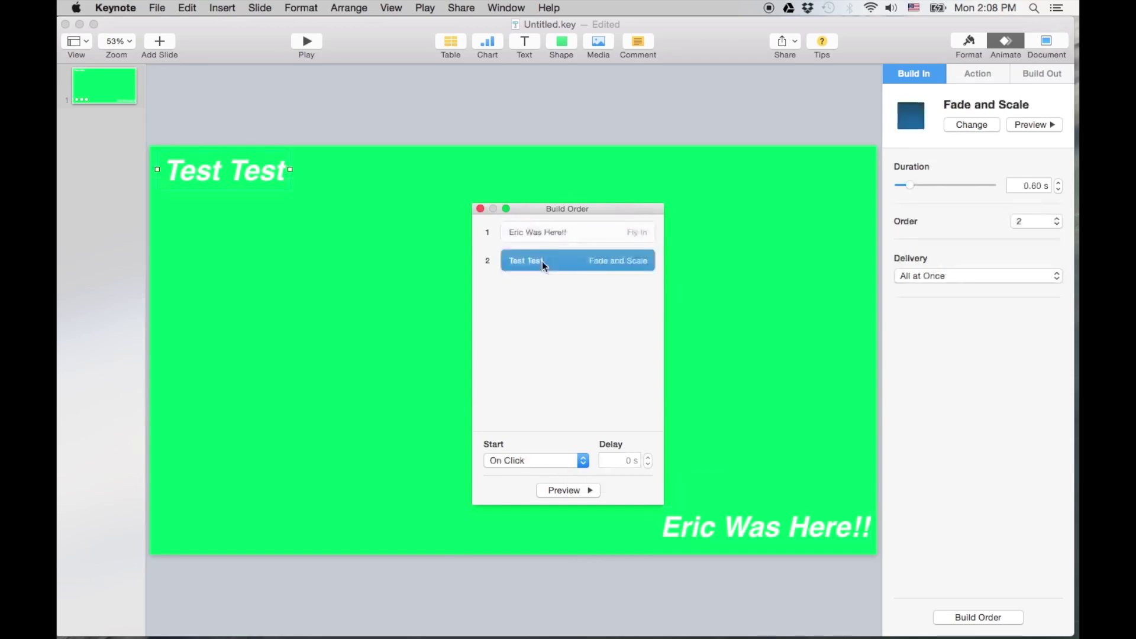
pyautogui.click(560, 461)
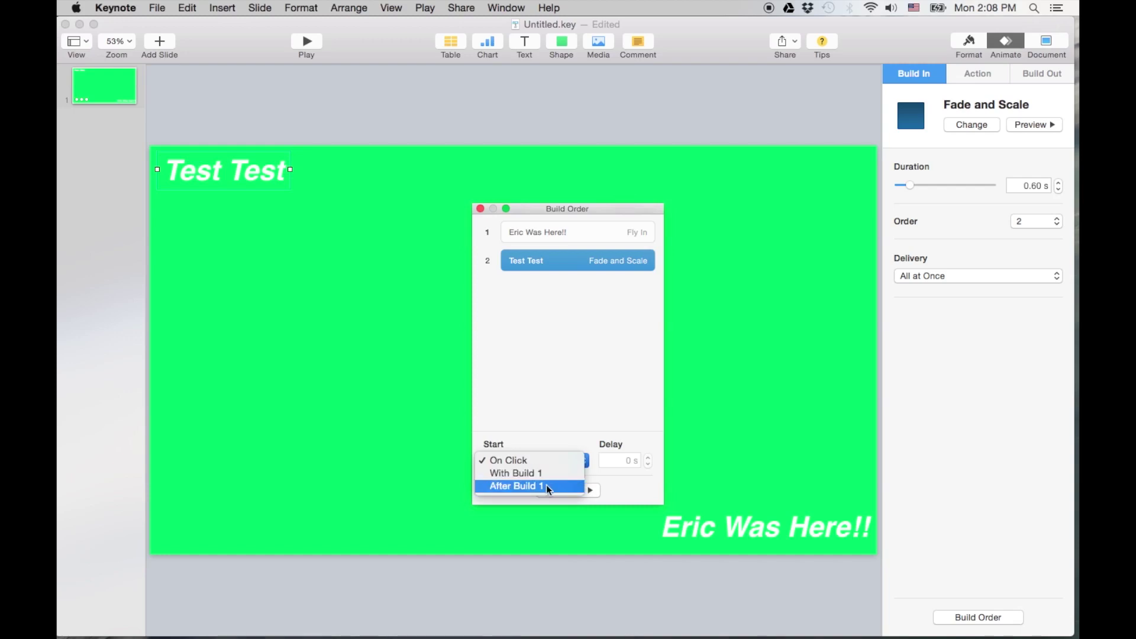
pyautogui.click(546, 487)
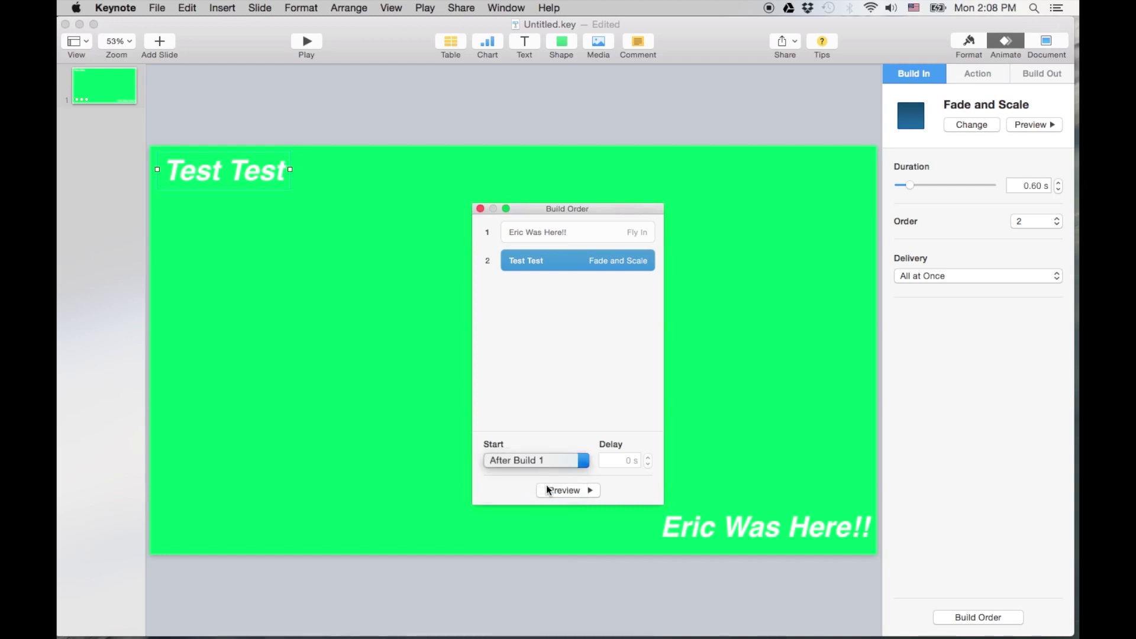
pyautogui.click(571, 490)
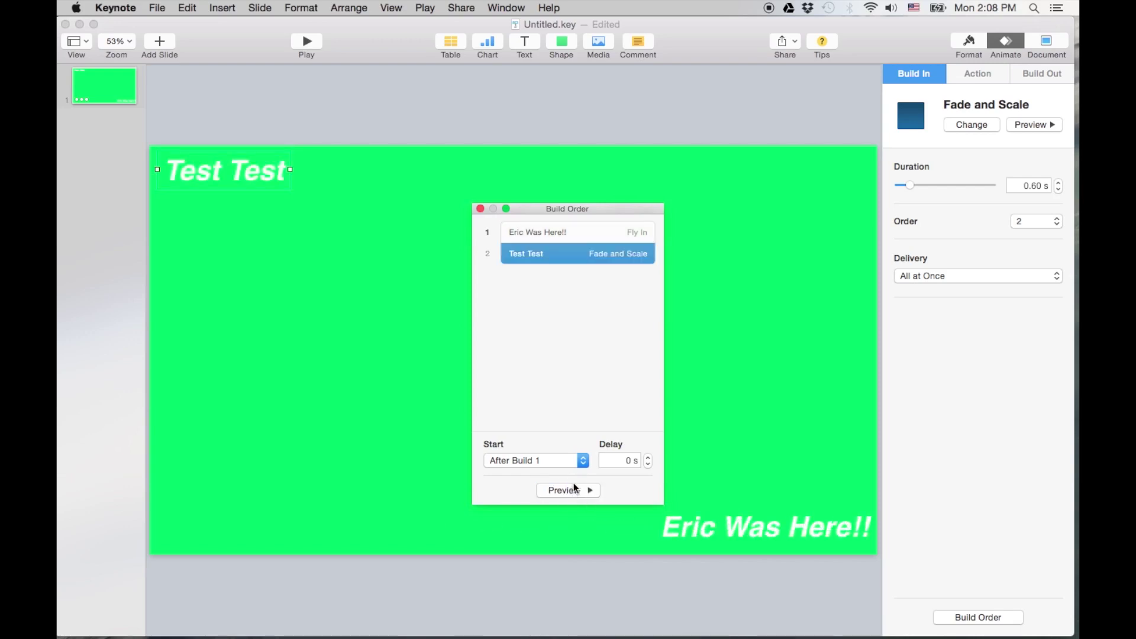
# Step: Move Test Test first, starting after transition, with Eric Was Here!! after build 1
pyautogui.moveTo(554, 256); pyautogui.dragTo(549, 230)
pyautogui.click(556, 289)
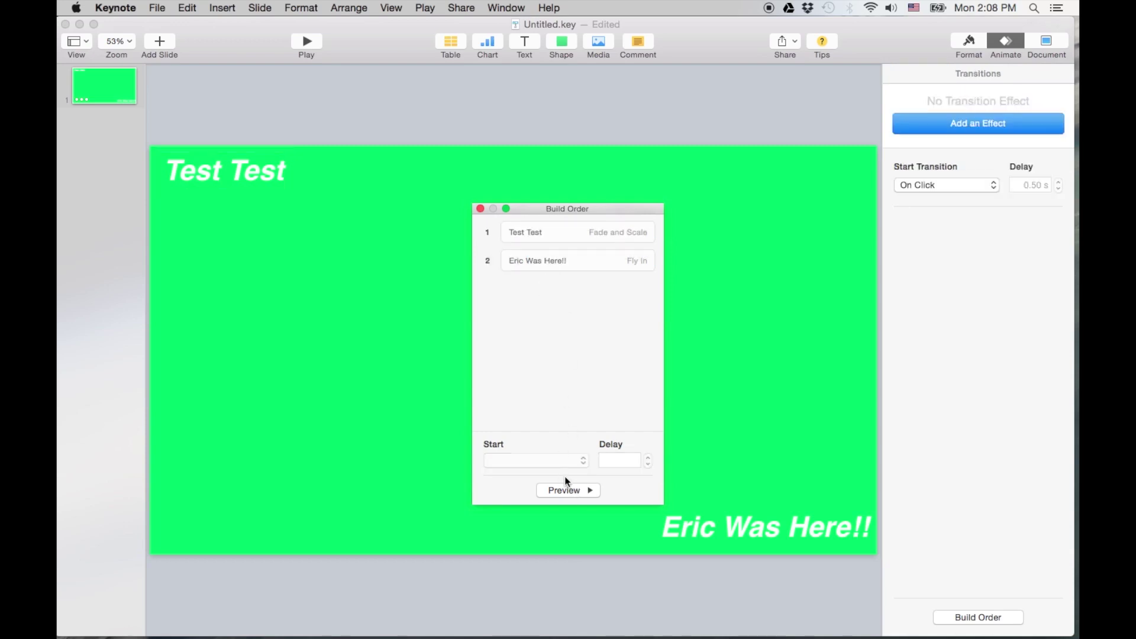
pyautogui.click(553, 236)
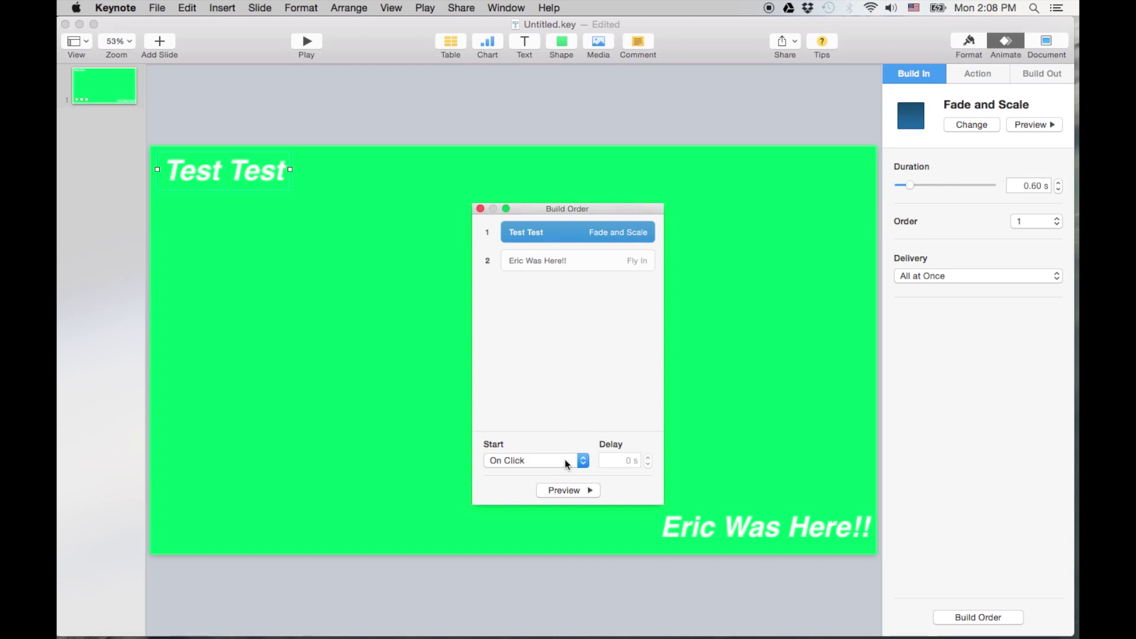
pyautogui.click(565, 462)
pyautogui.click(556, 477)
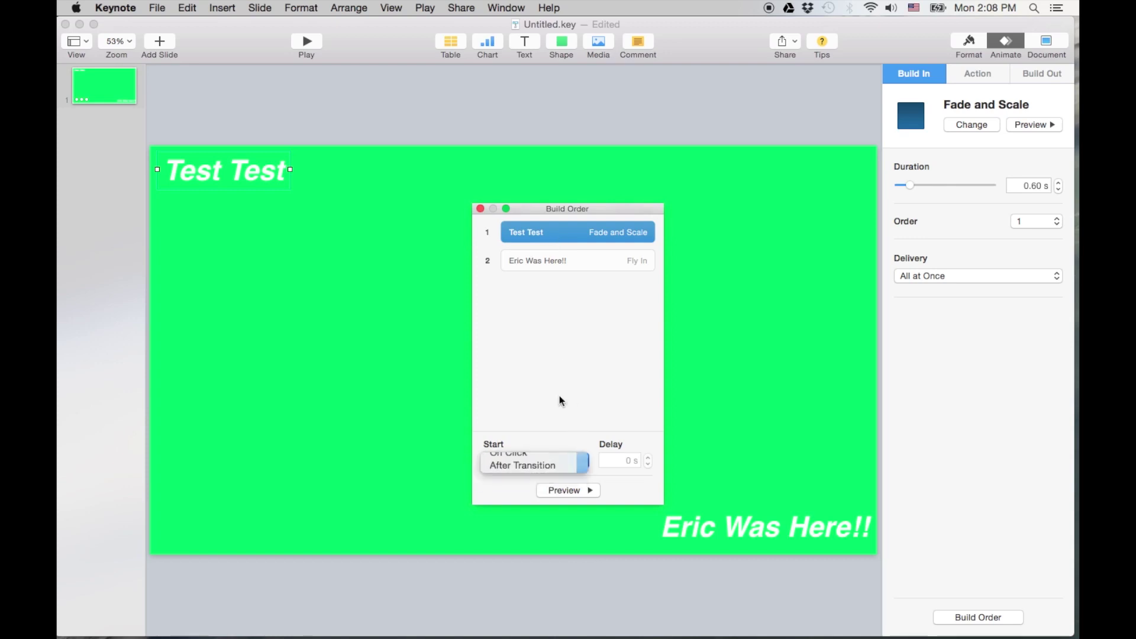
pyautogui.click(578, 261)
pyautogui.click(586, 461)
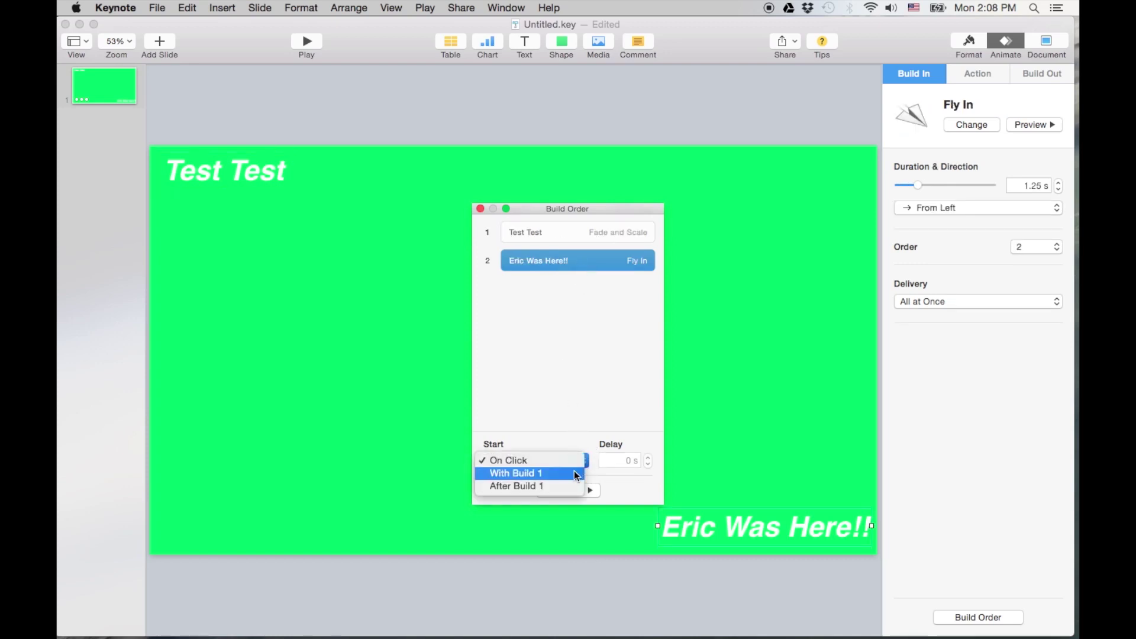
pyautogui.click(562, 486)
pyautogui.click(577, 495)
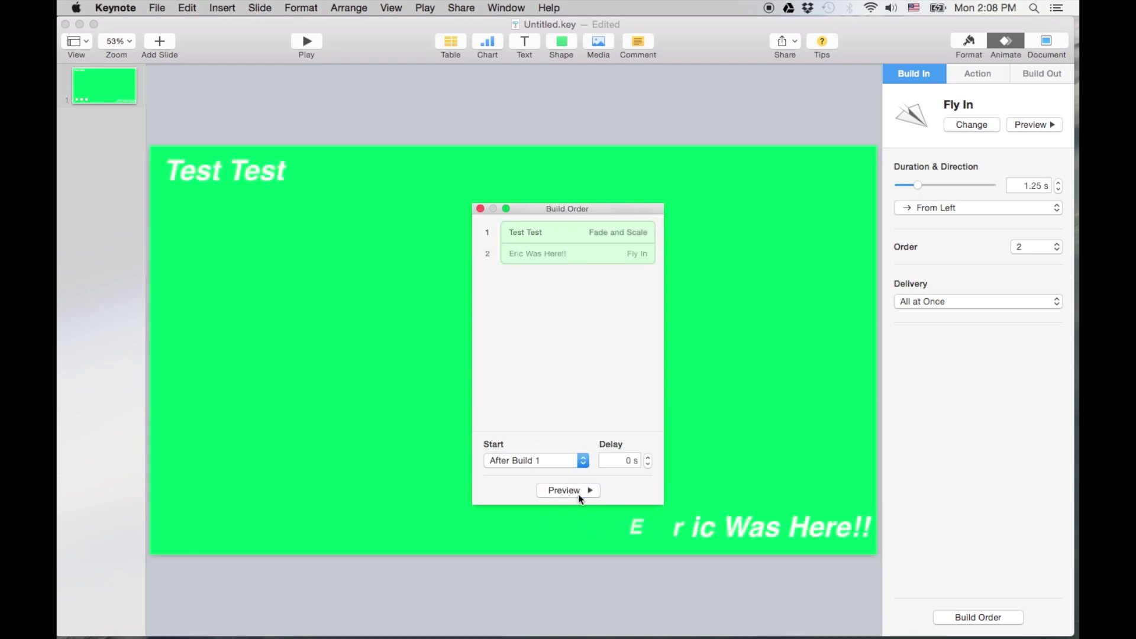
pyautogui.click(480, 209)
# Step: Export the presentation as a 1080p QuickTime movie named test2
pyautogui.click(168, 7)
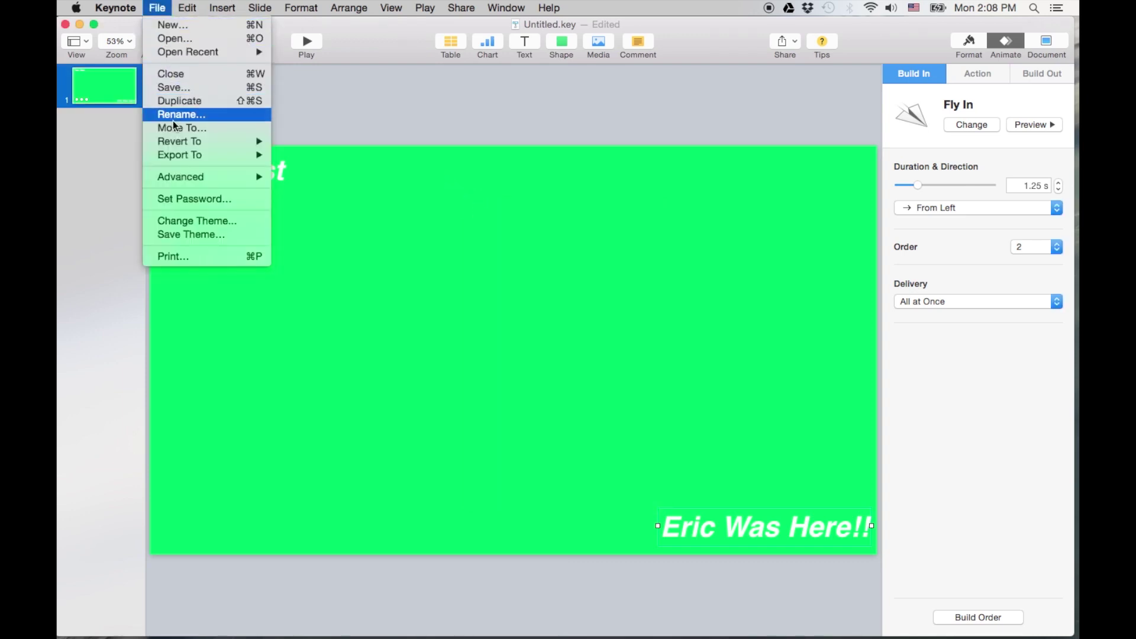
pyautogui.moveTo(174, 155)
pyautogui.click(304, 182)
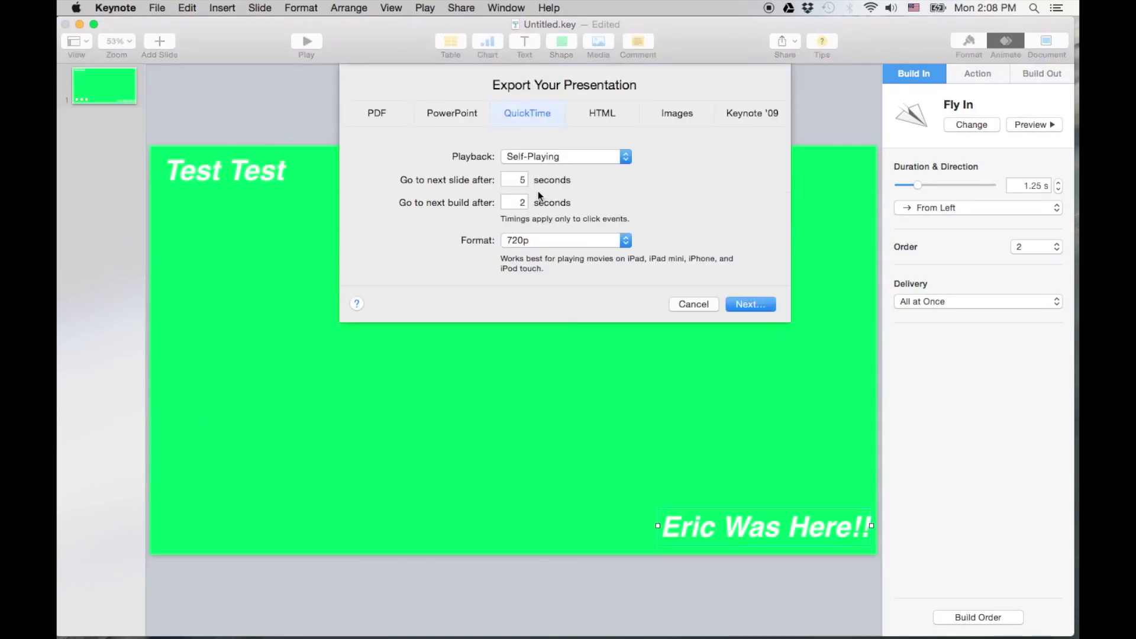
pyautogui.click(546, 240)
pyautogui.click(546, 259)
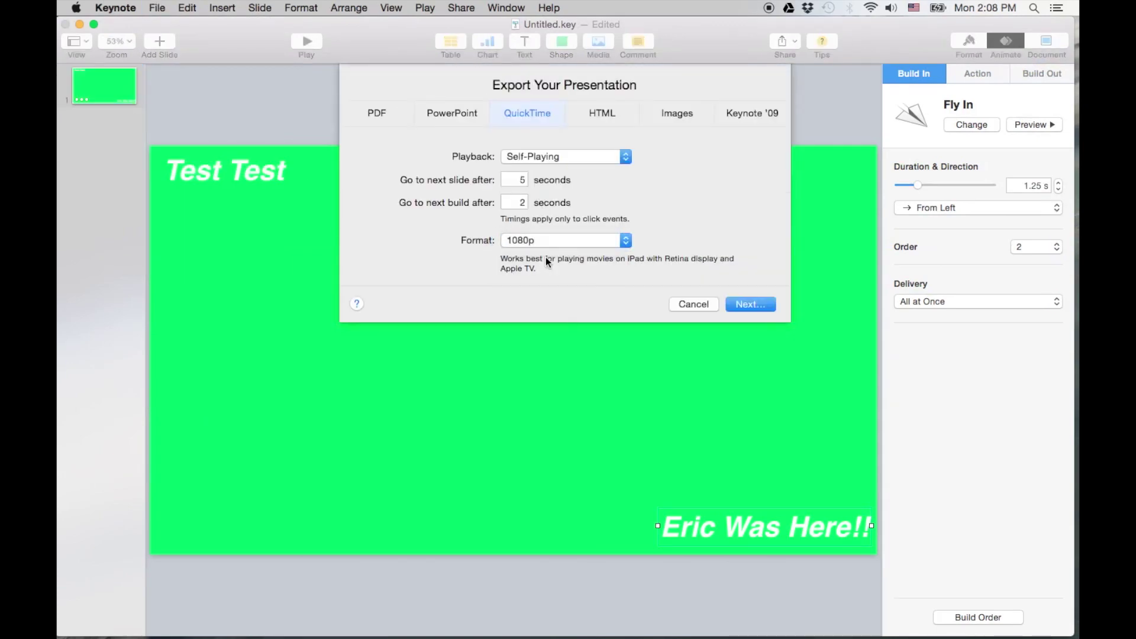
pyautogui.click(750, 305)
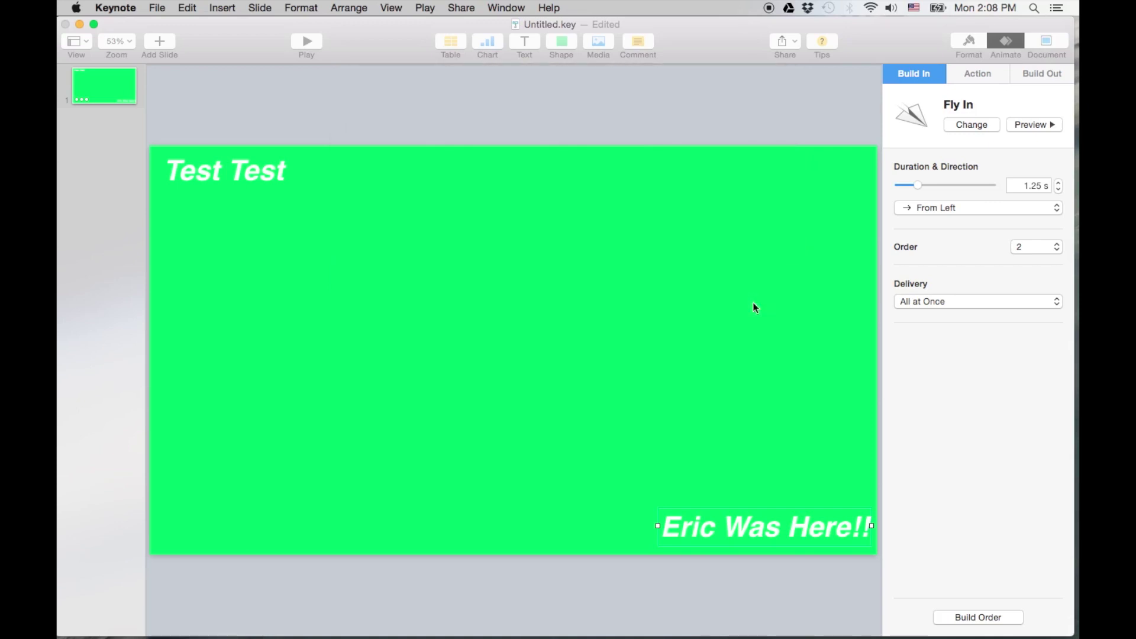
pyautogui.write('test2.m4v')
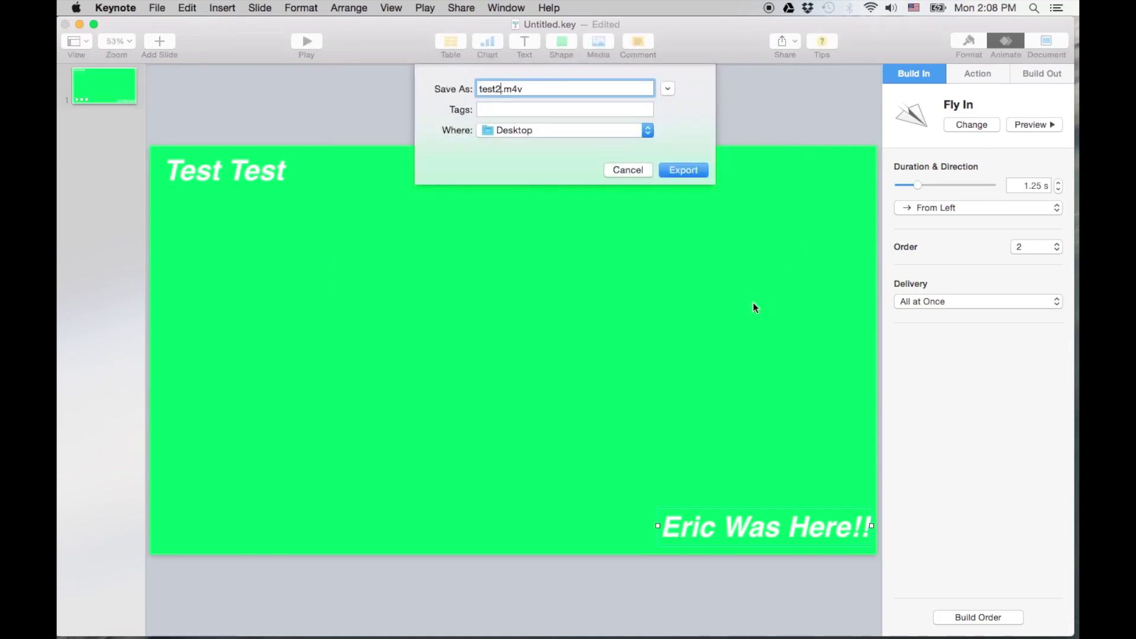
pyautogui.press('Return')
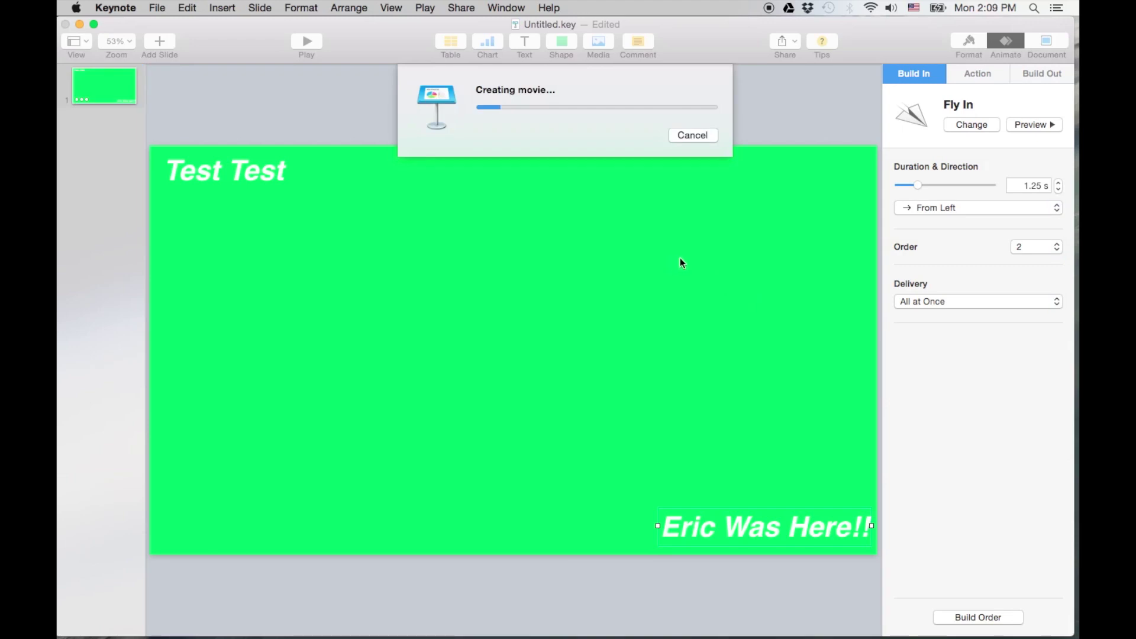
pyautogui.moveTo(520, 627)
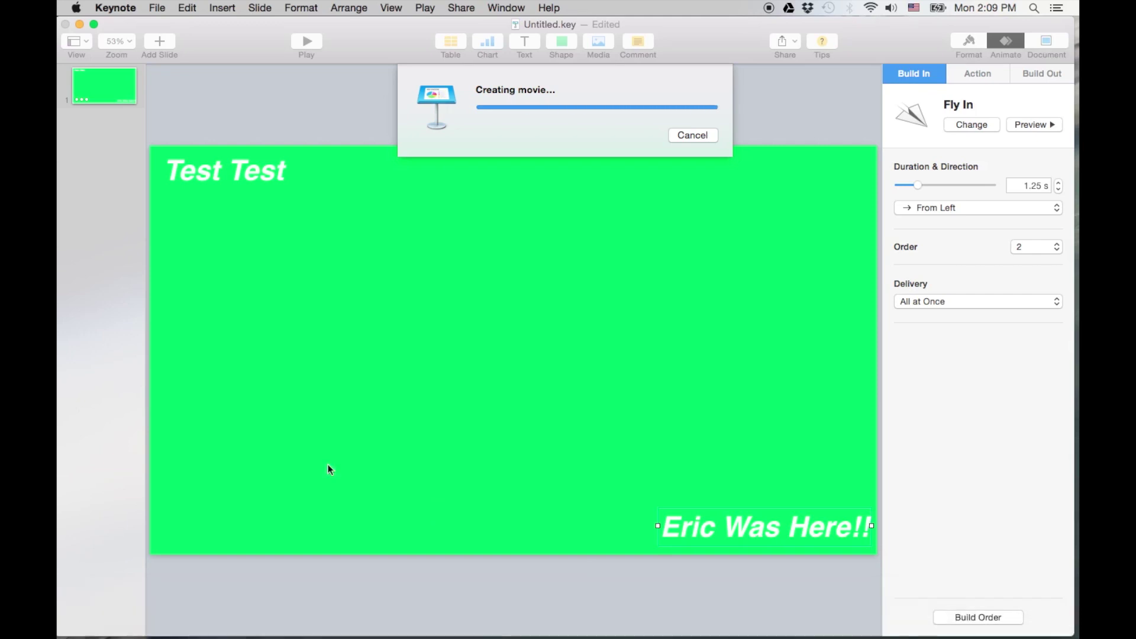
# Step: Switch to iMovie and select the old green title clip in the timeline
pyautogui.click(77, 26)
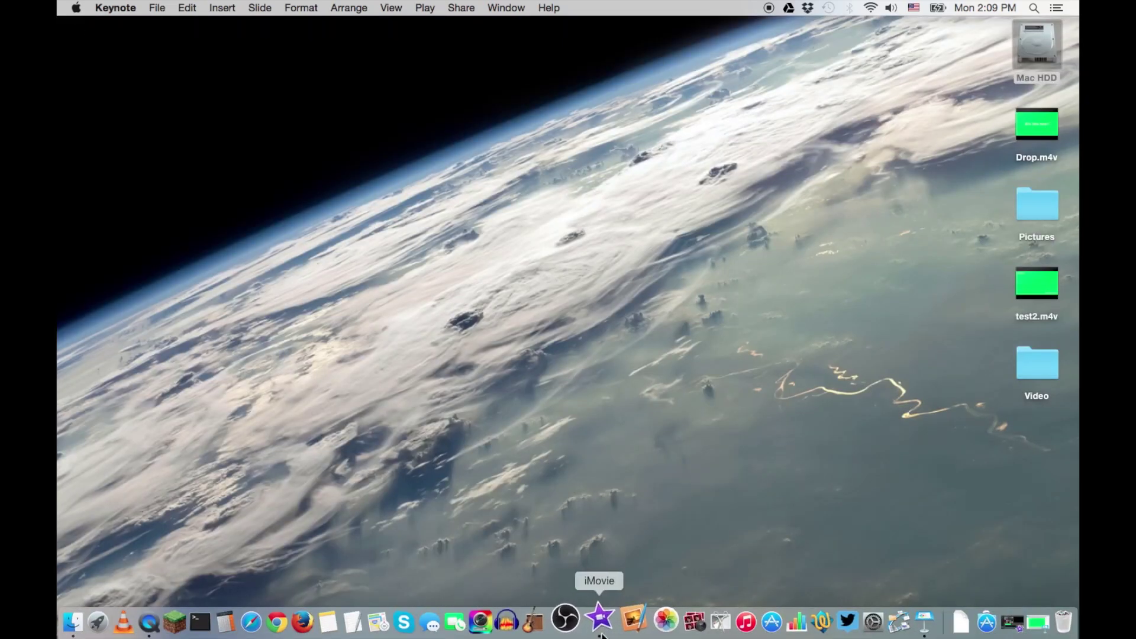
pyautogui.click(602, 632)
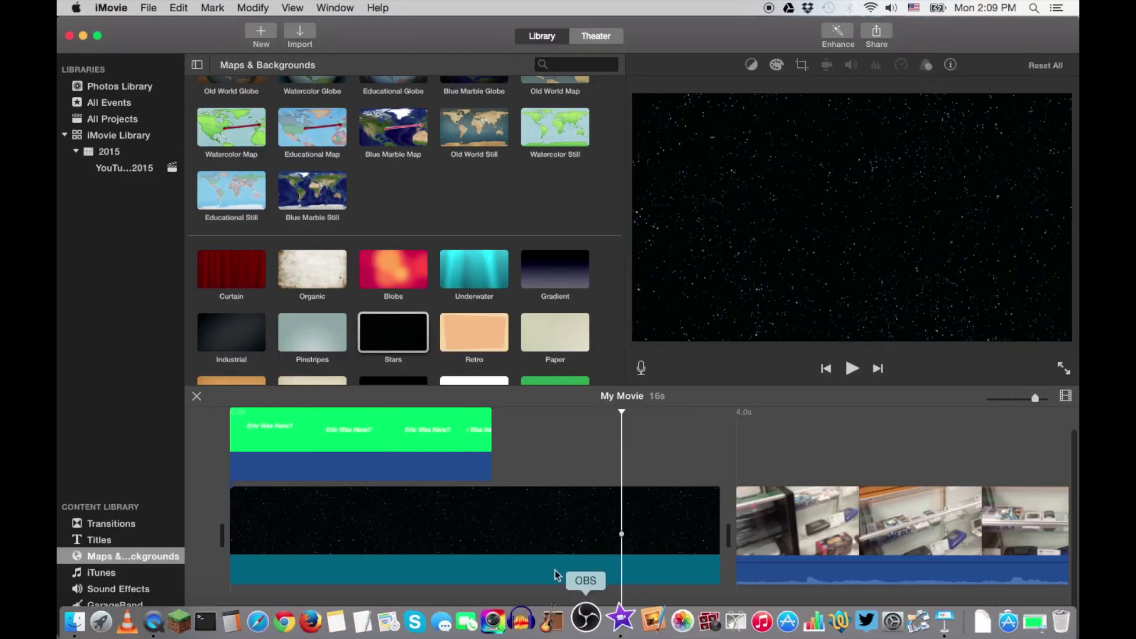
pyautogui.click(351, 432)
# Step: Delete the old green title clip and import test2.m4v into the 2015 event
pyautogui.press('Delete')
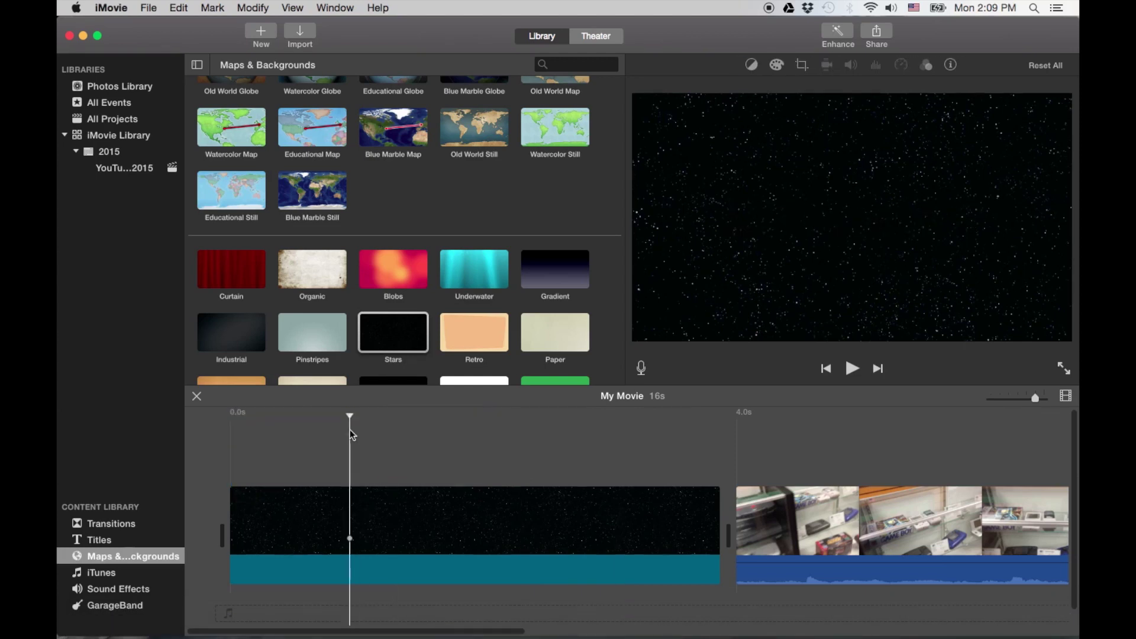
pyautogui.click(116, 155)
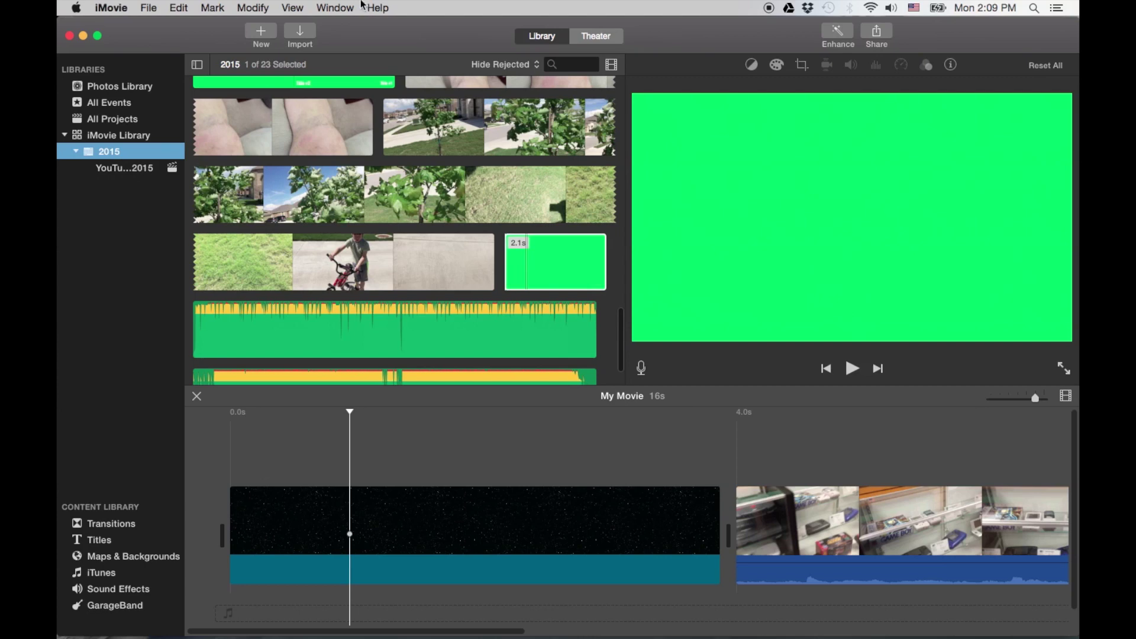
pyautogui.click(308, 34)
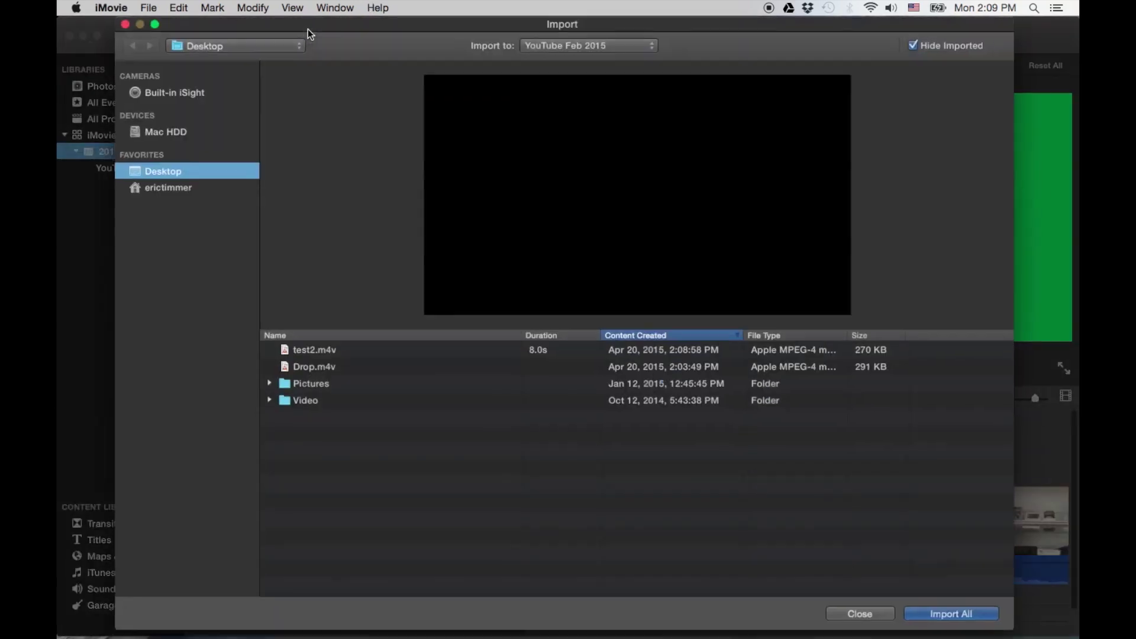
pyautogui.click(311, 354)
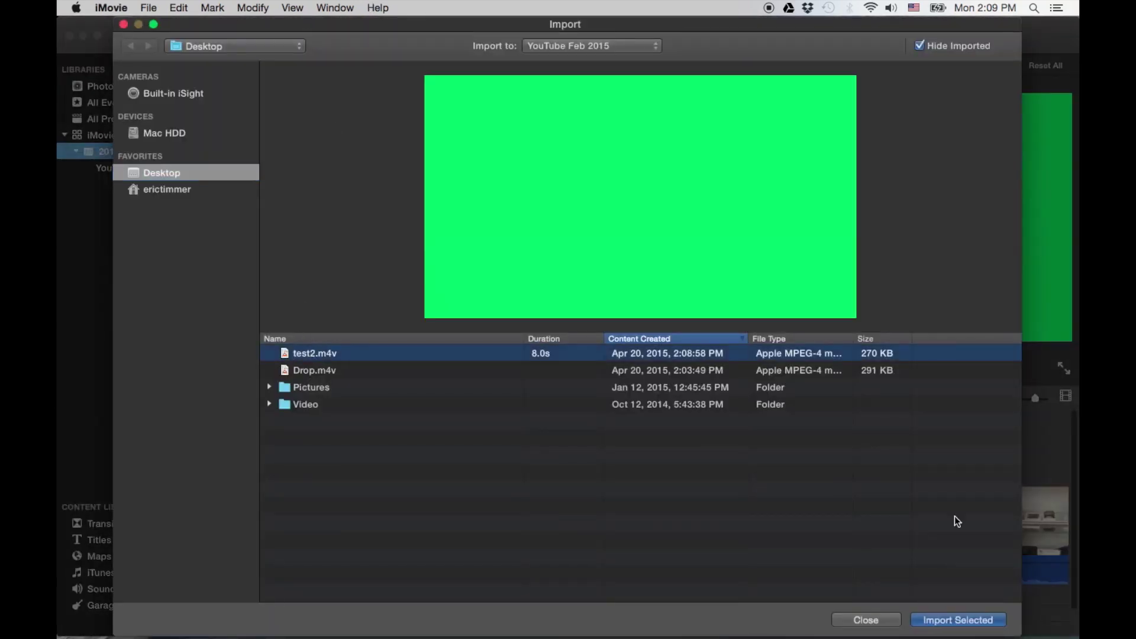
pyautogui.click(974, 622)
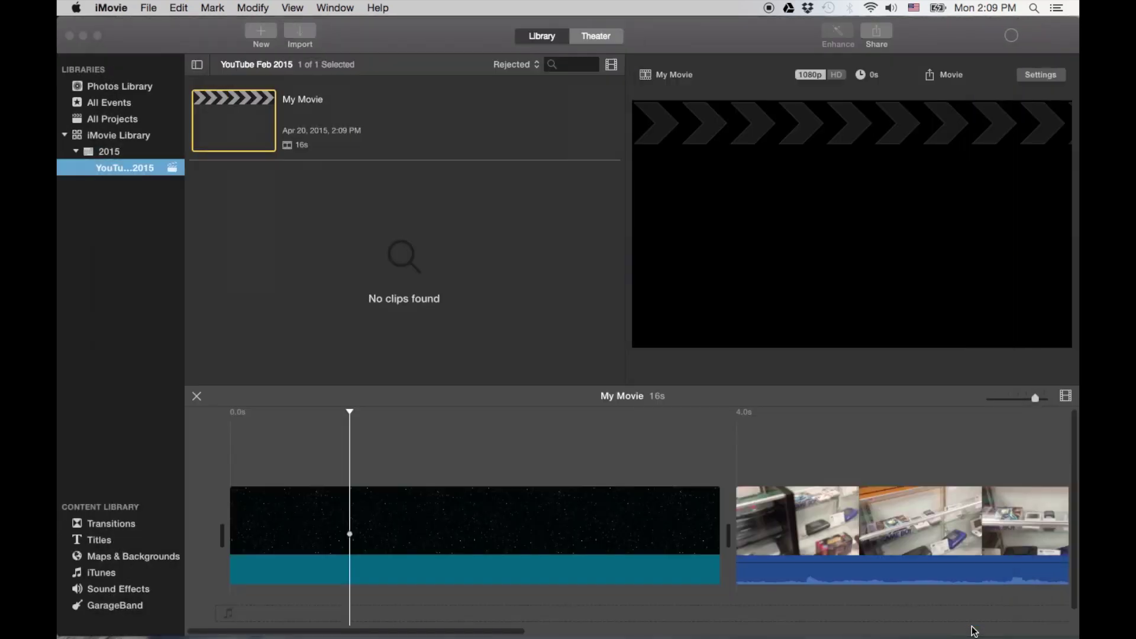
# Step: Drag the test2 clip into the timeline above the starfield clip
pyautogui.click(119, 151)
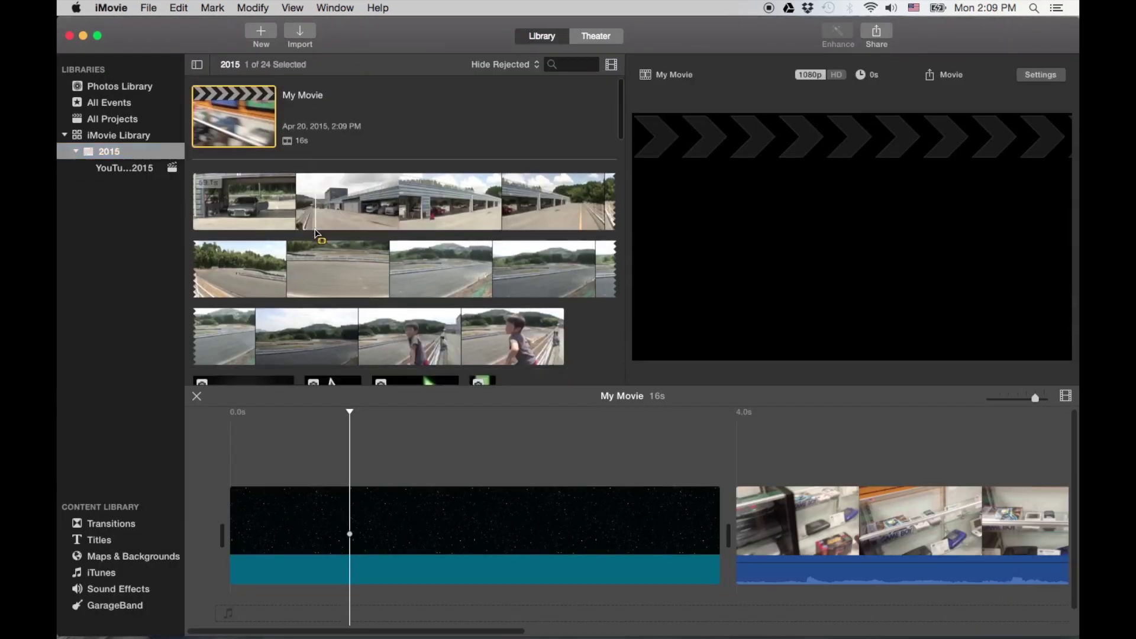
pyautogui.scroll(-10, 315, 234)
pyautogui.scroll(2, 478, 230)
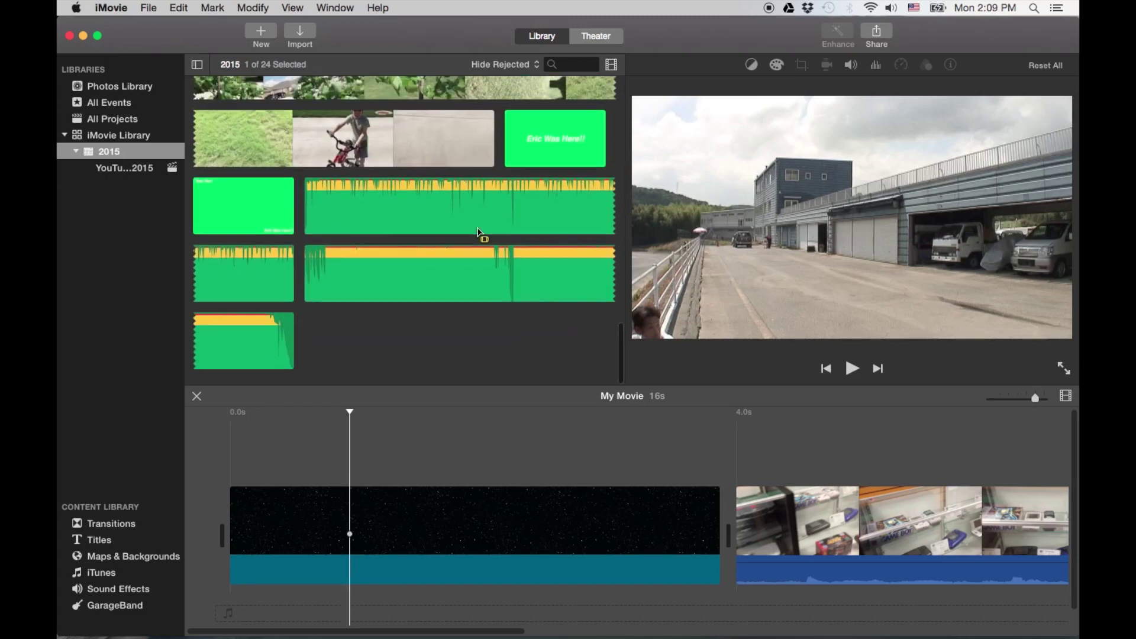
pyautogui.scroll(2, 478, 230)
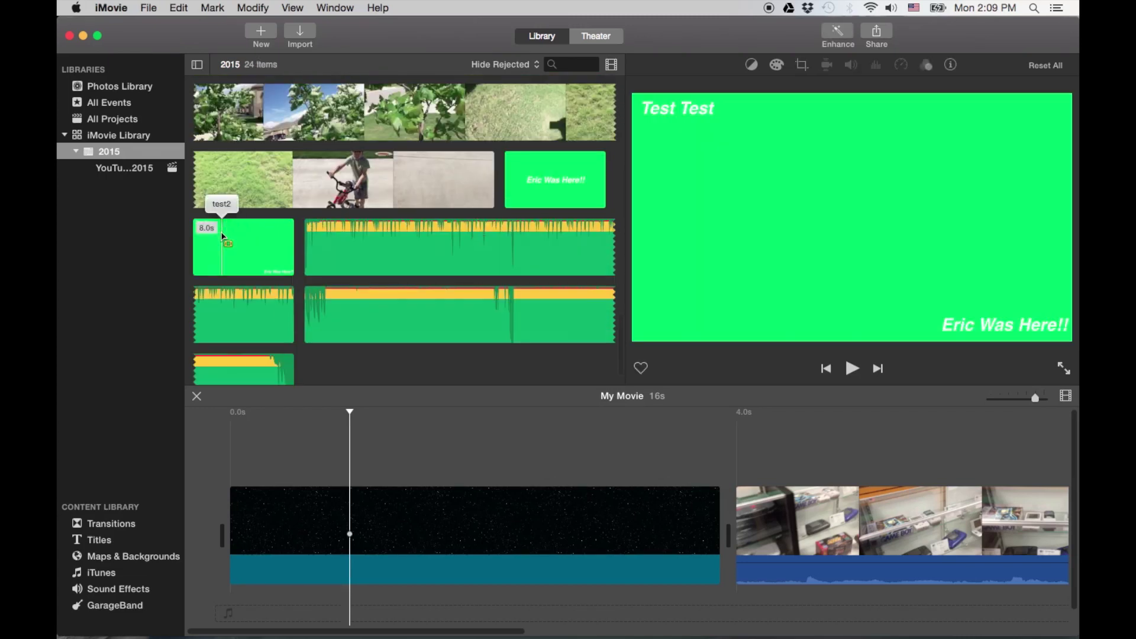
pyautogui.click(226, 245)
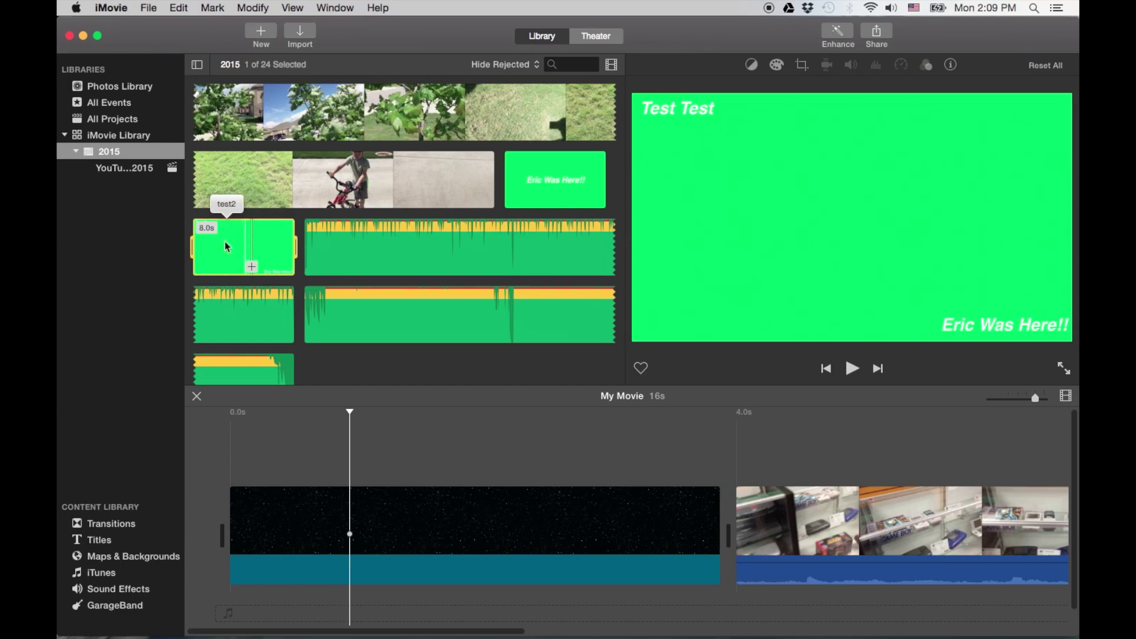
pyautogui.moveTo(226, 245); pyautogui.dragTo(230, 439)
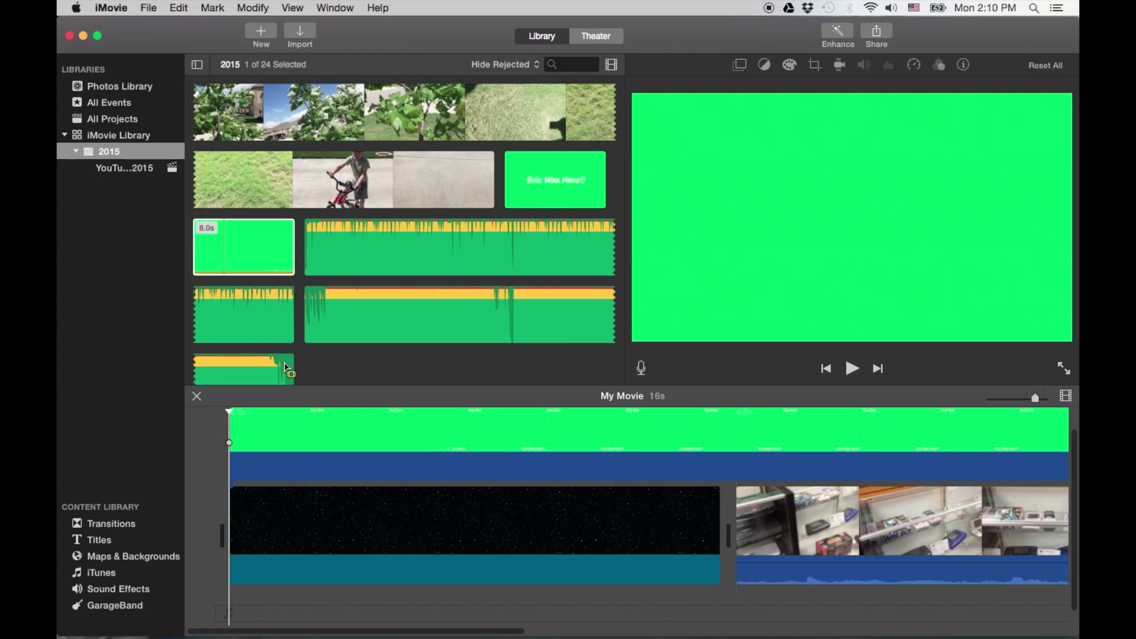
# Step: Set the title overlay to Green/Blue Screen and play it to check the key
pyautogui.click(740, 66)
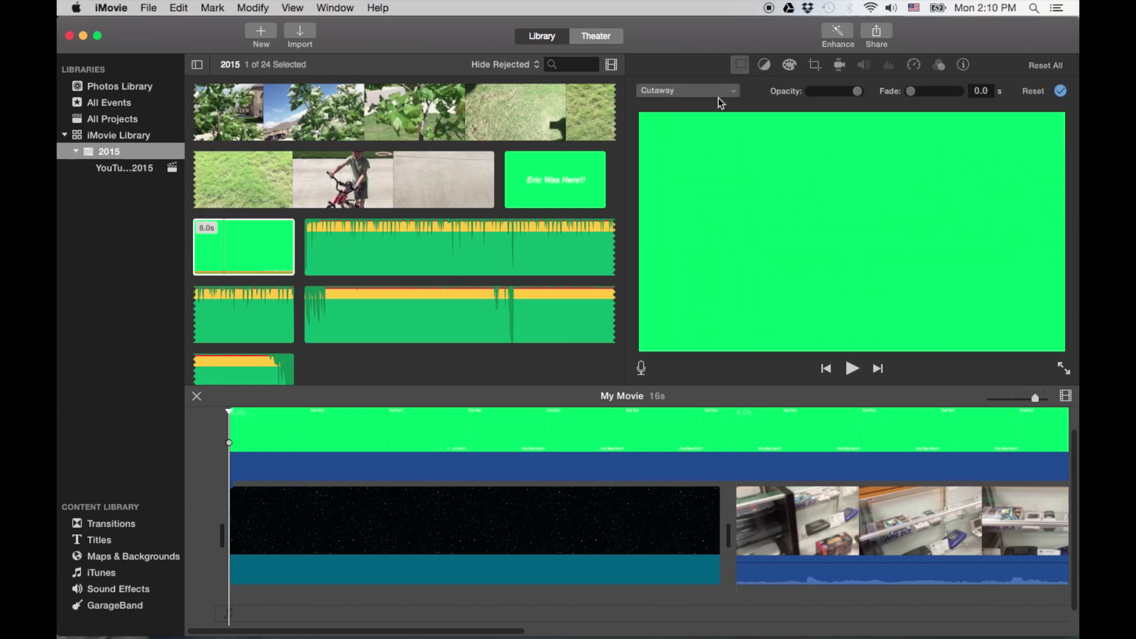
pyautogui.click(725, 90)
pyautogui.click(717, 119)
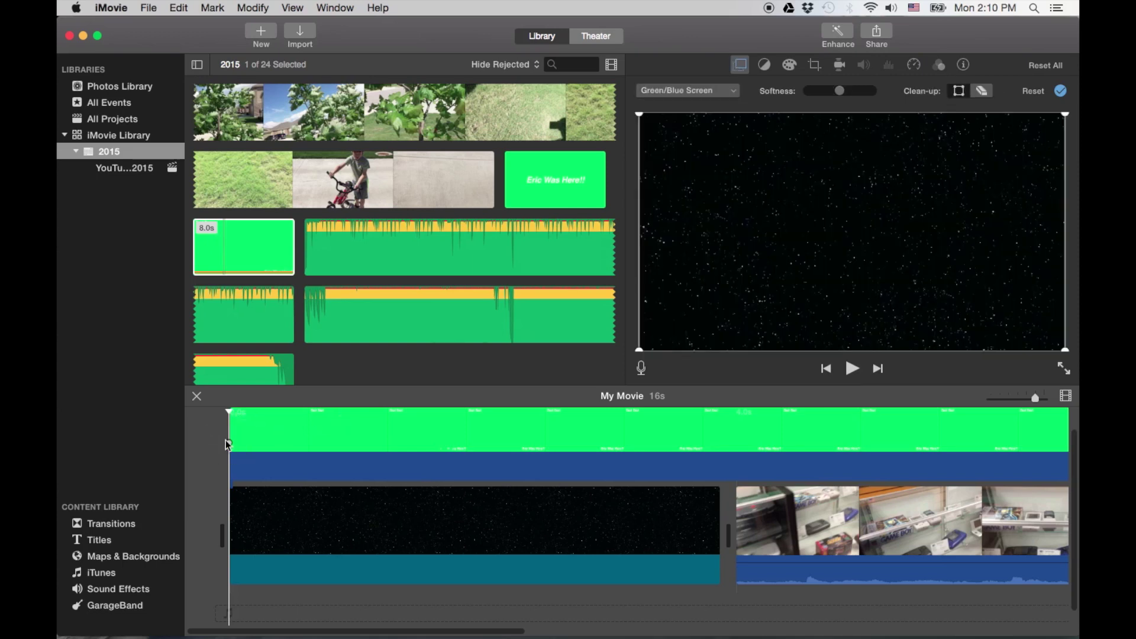
pyautogui.press('space')
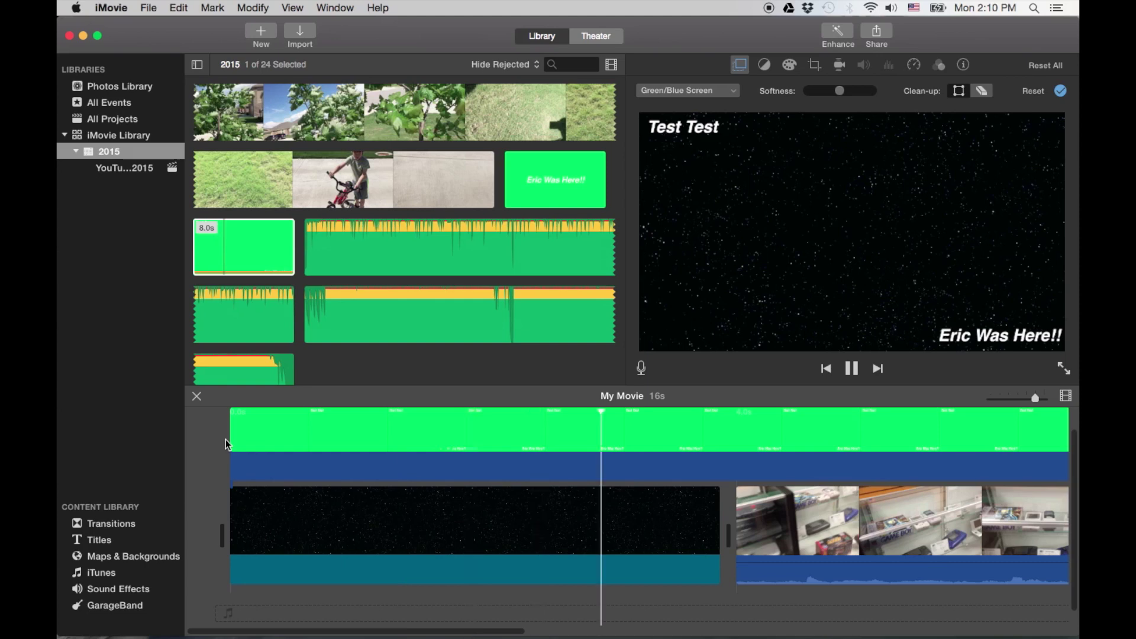
pyautogui.press('space')
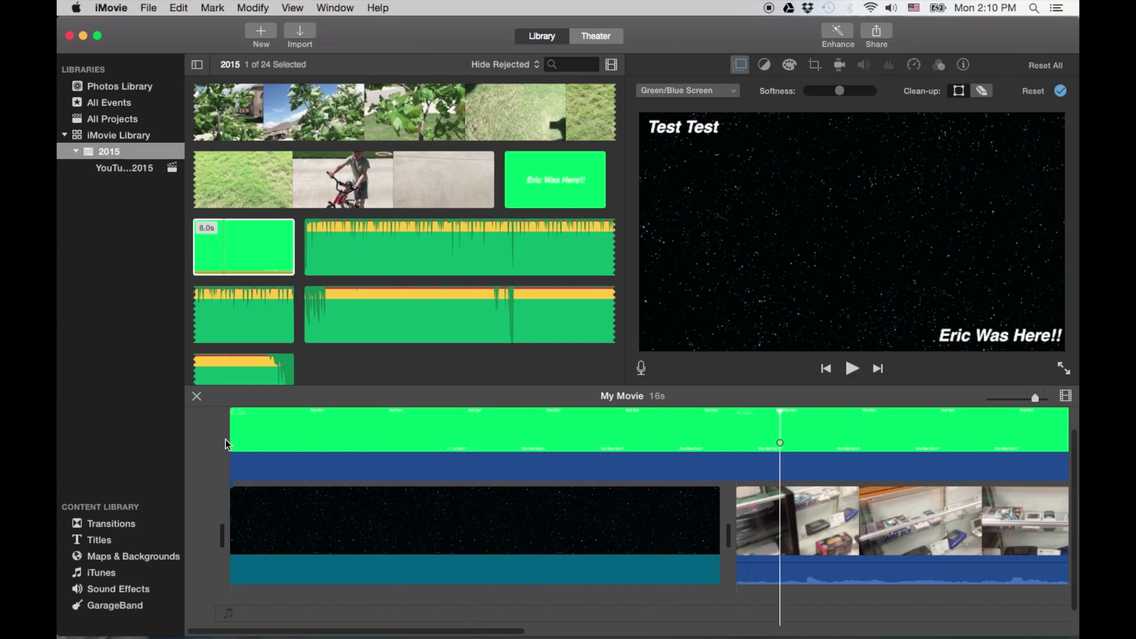
# Step: Split the overlay at the 4-second mark and delete the remaining piece
pyautogui.hscroll(10, 558, 542)
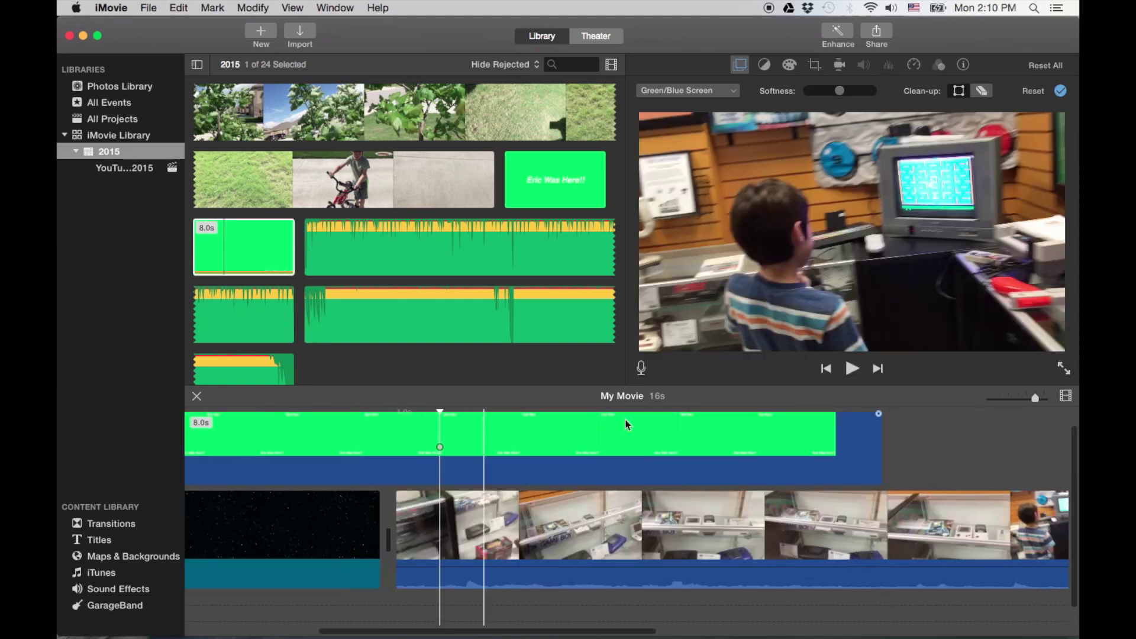
pyautogui.hscroll(-4, 599, 419)
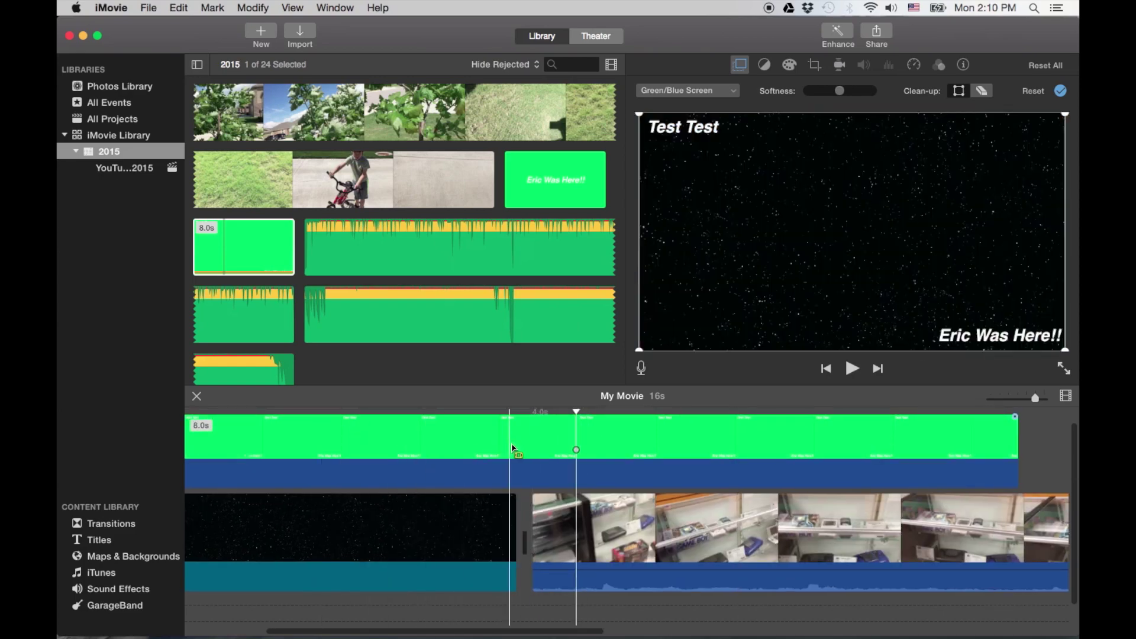
pyautogui.click(520, 448)
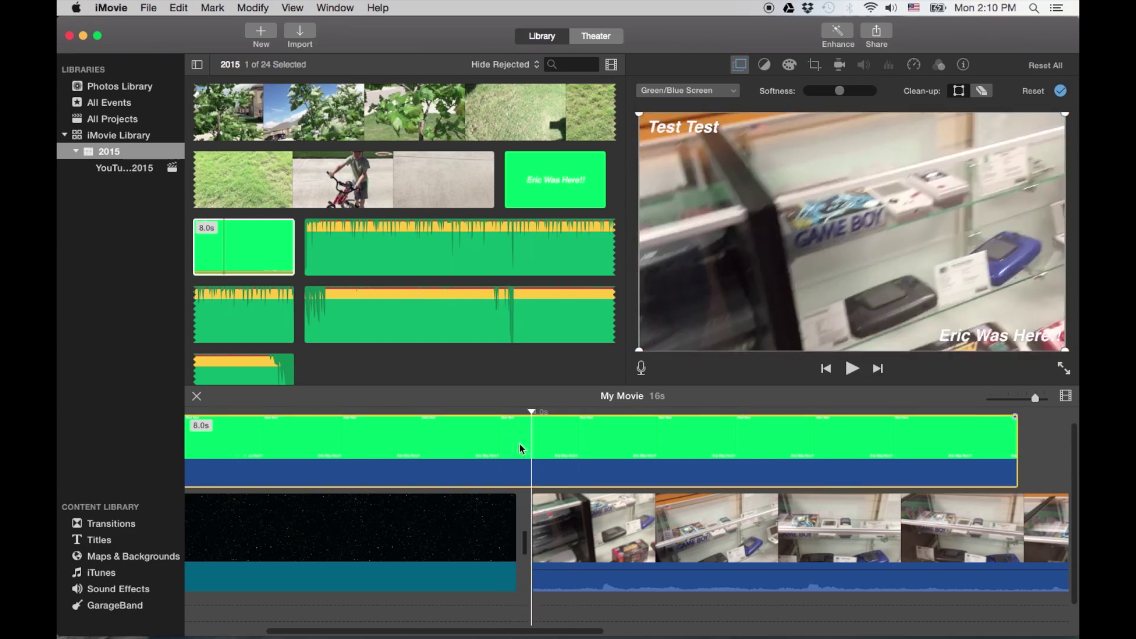
pyautogui.press('super+b')
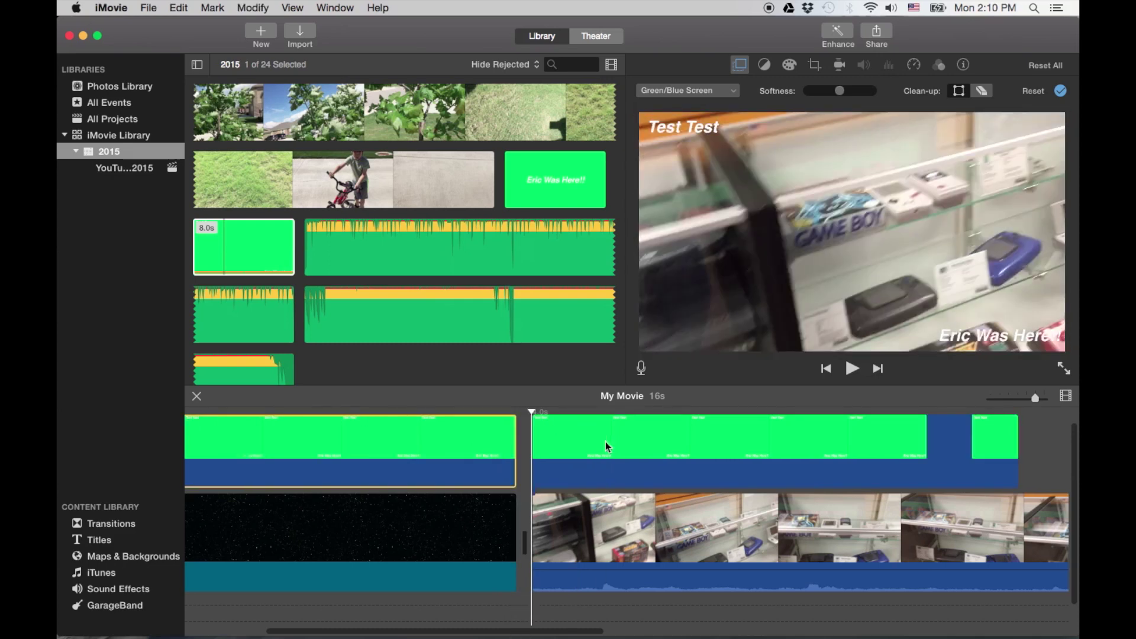
pyautogui.click(602, 441)
pyautogui.press('Delete')
pyautogui.hscroll(-5, 589, 442)
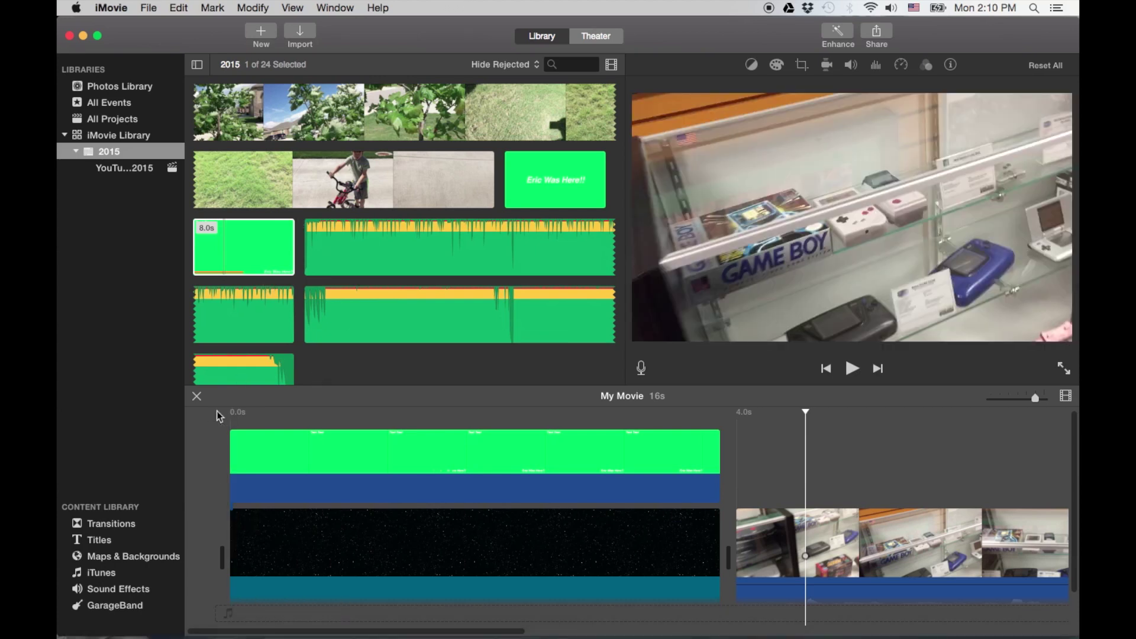
pyautogui.click(225, 439)
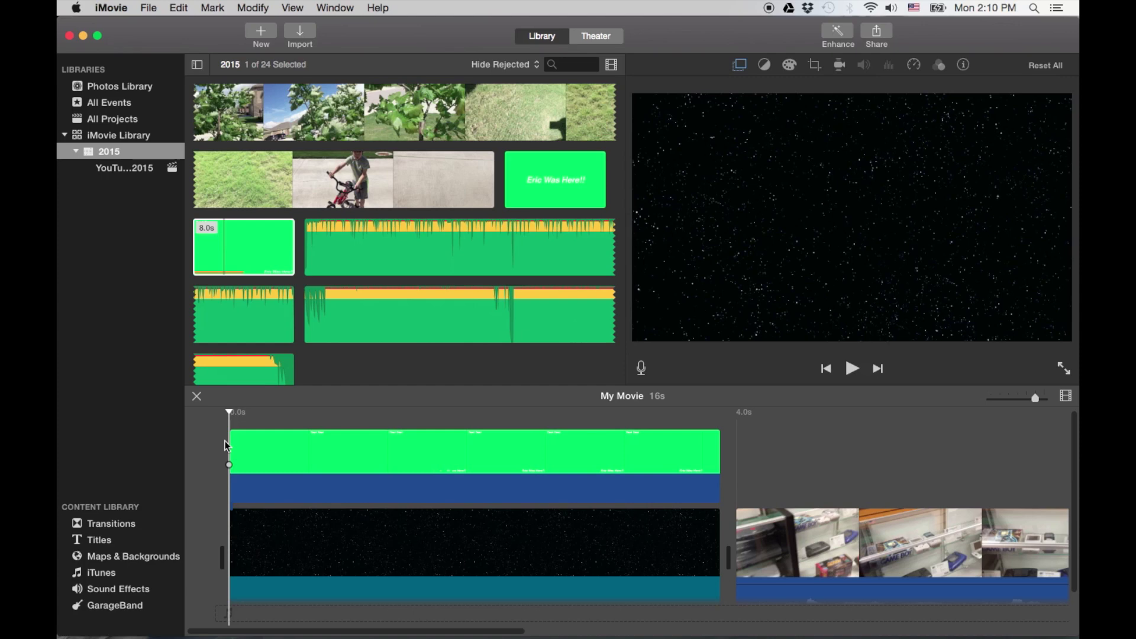
pyautogui.press('space')
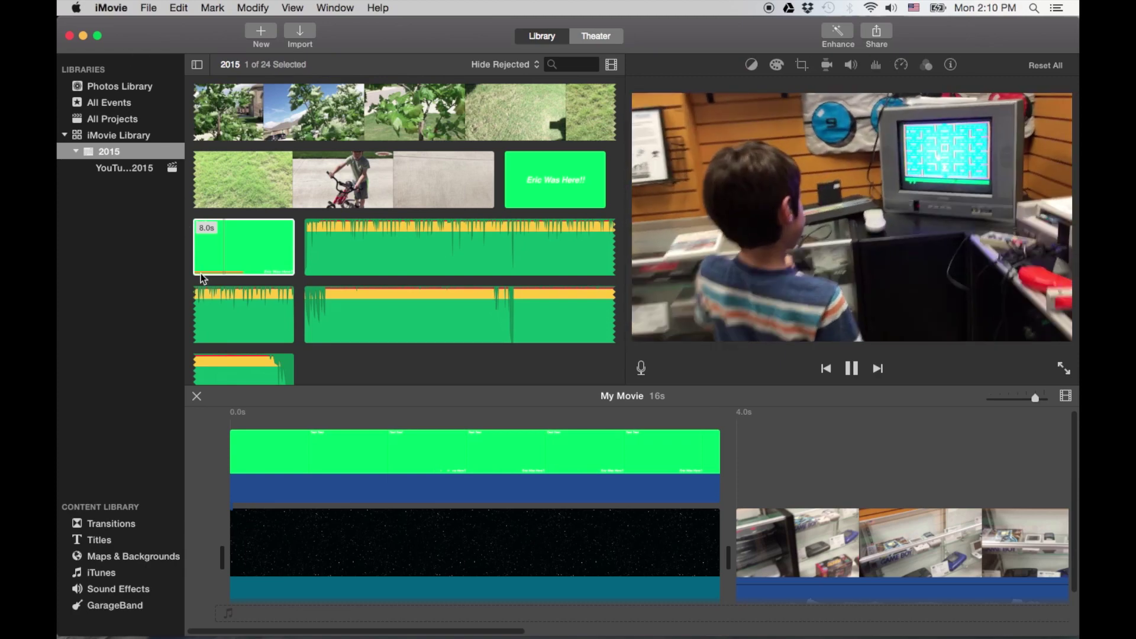
pyautogui.hscroll(5, 236, 451)
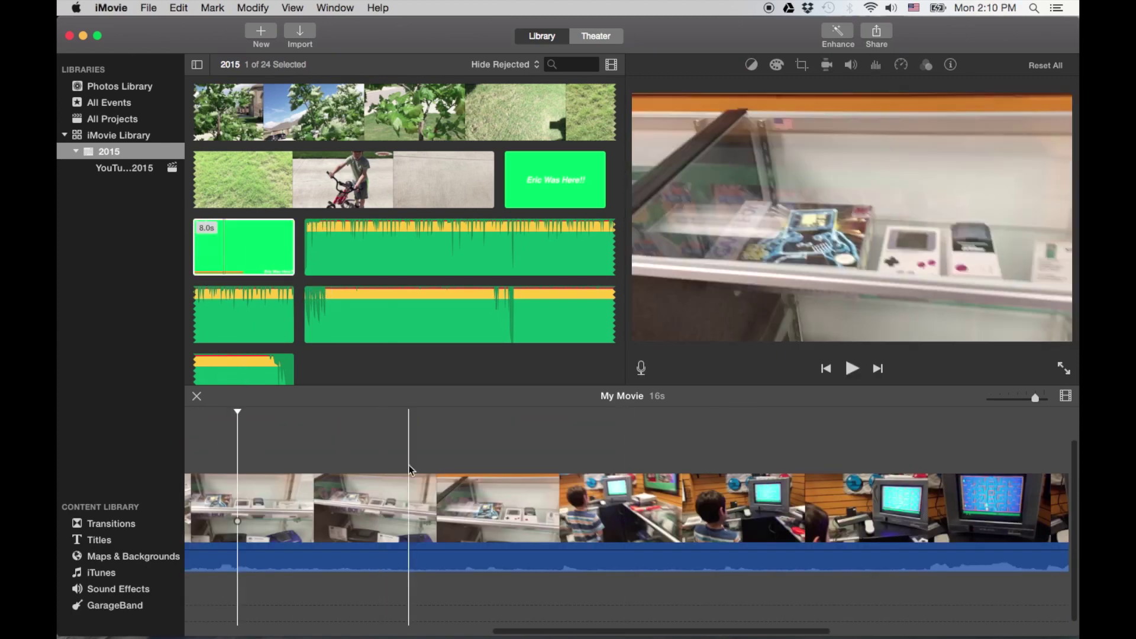
pyautogui.hscroll(-5, 408, 471)
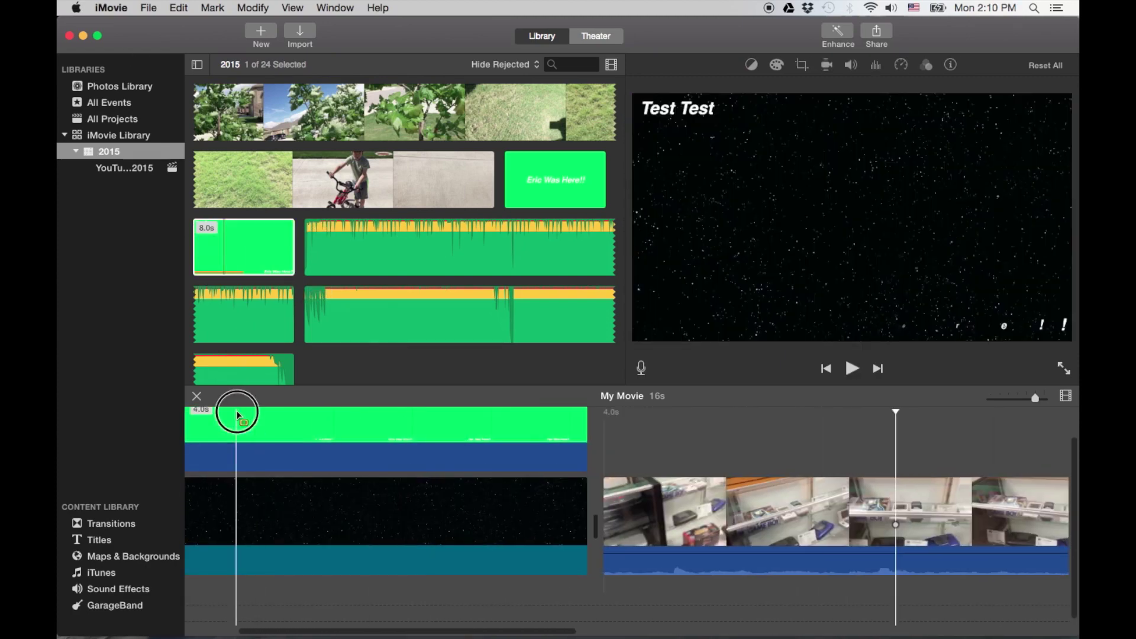
# Step: Drag the keyed test2 overlay above the store clip and play it back
pyautogui.click(236, 412)
pyautogui.click(234, 420)
pyautogui.moveTo(294, 431); pyautogui.dragTo(799, 420)
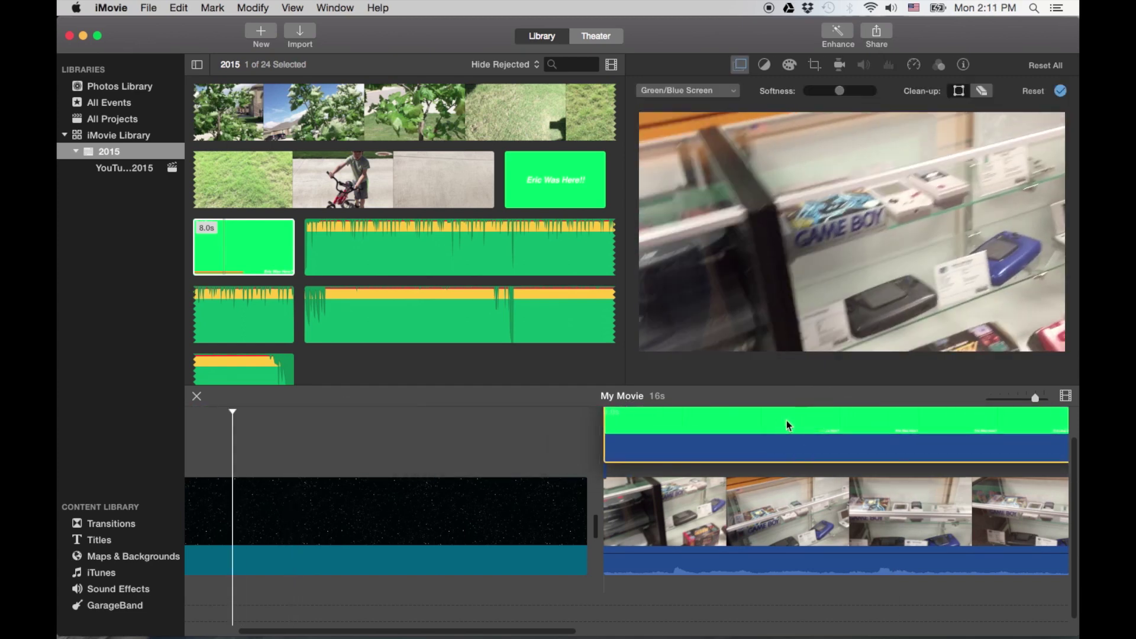
pyautogui.click(599, 443)
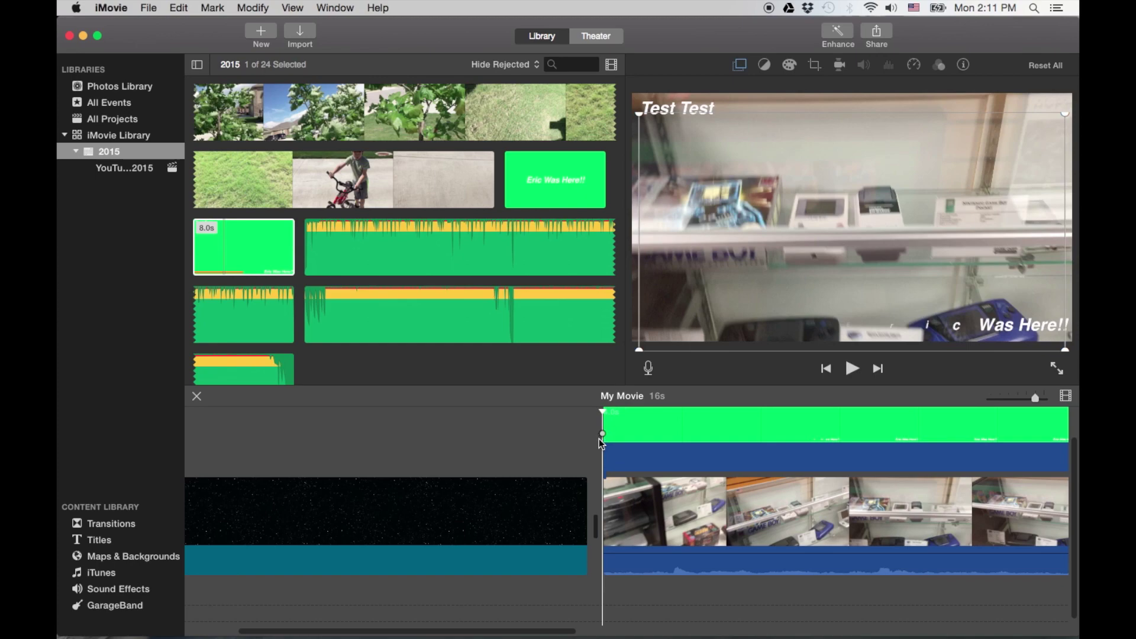
pyautogui.press('space')
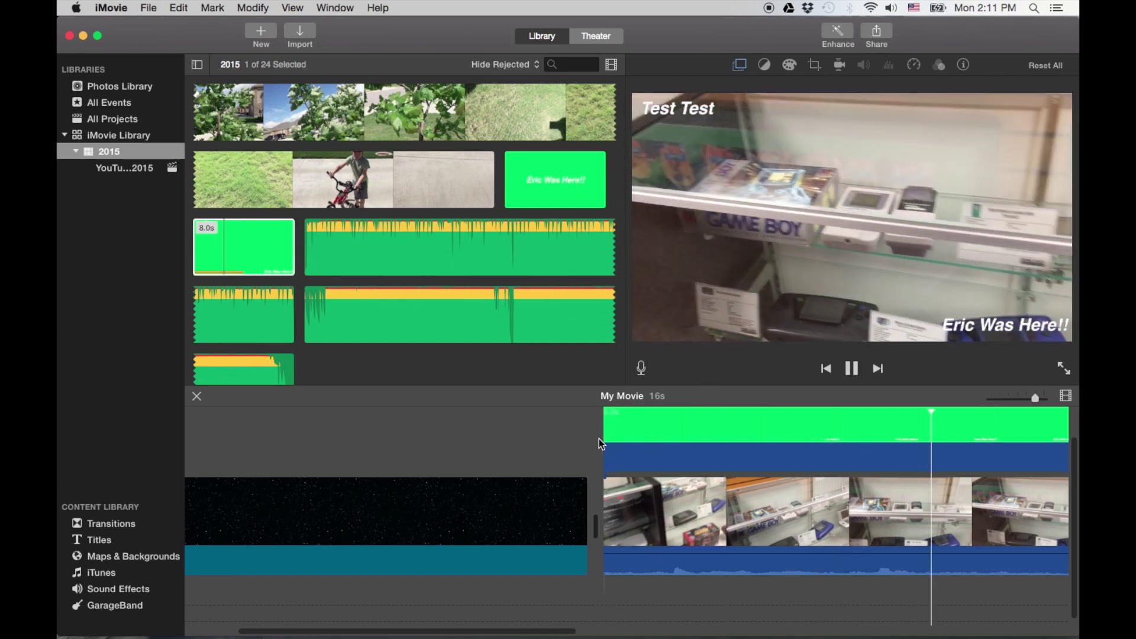
pyautogui.press('space')
# Step: Return to Keynote, check the builds on 'Test Test' and 'Eric Was Here!!', then show the photo library
pyautogui.moveTo(832, 628)
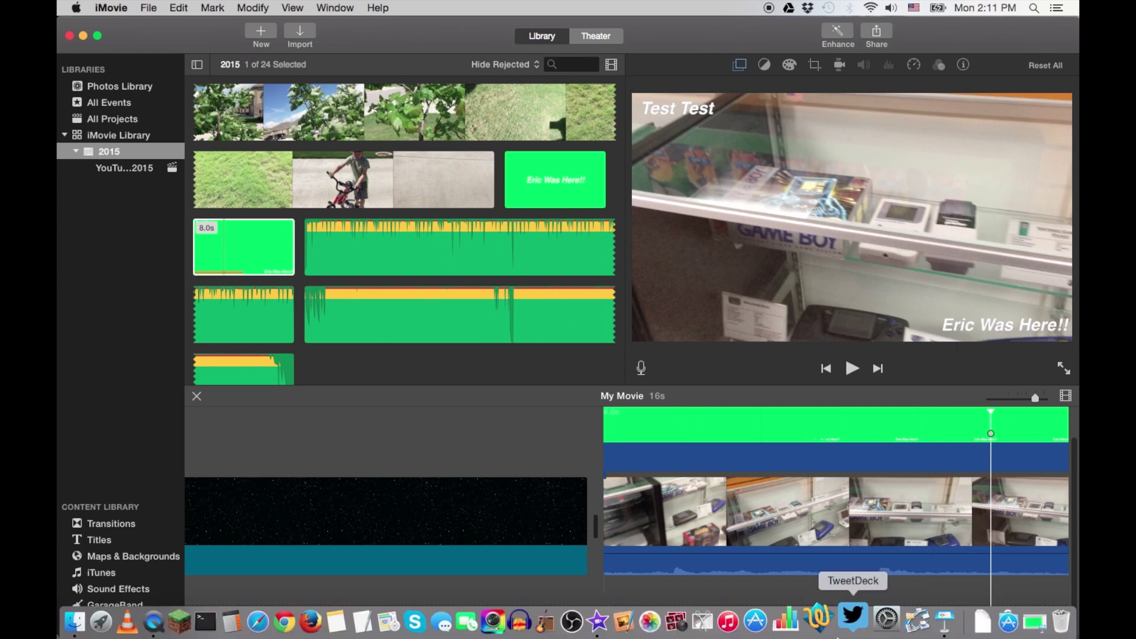
pyautogui.click(933, 627)
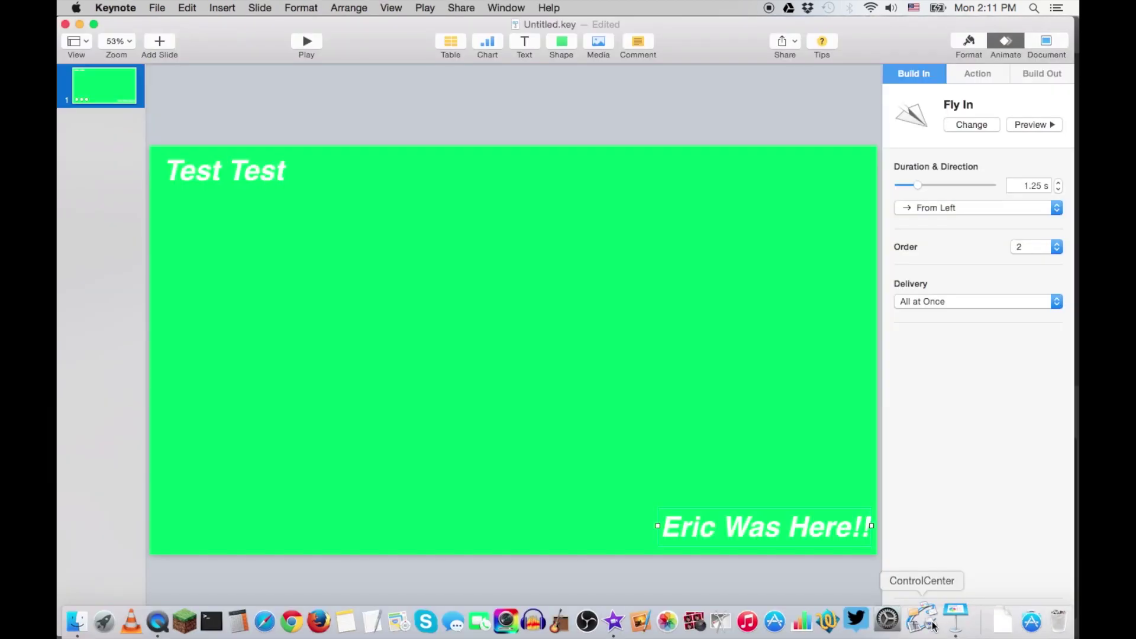
pyautogui.click(259, 172)
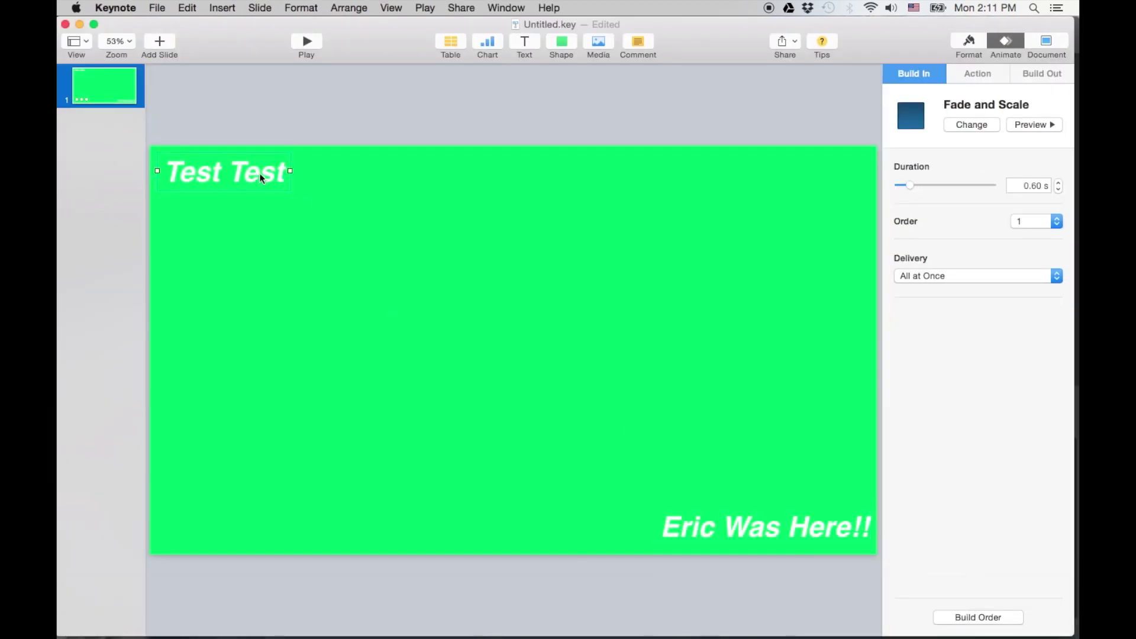
pyautogui.click(695, 534)
pyautogui.click(404, 315)
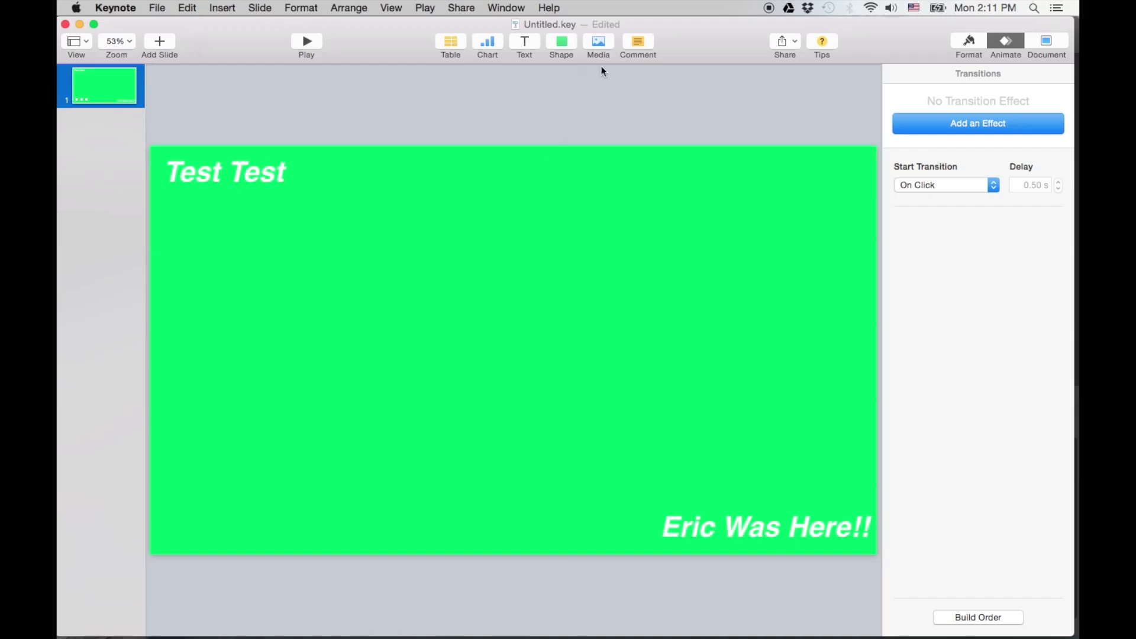
pyautogui.click(602, 42)
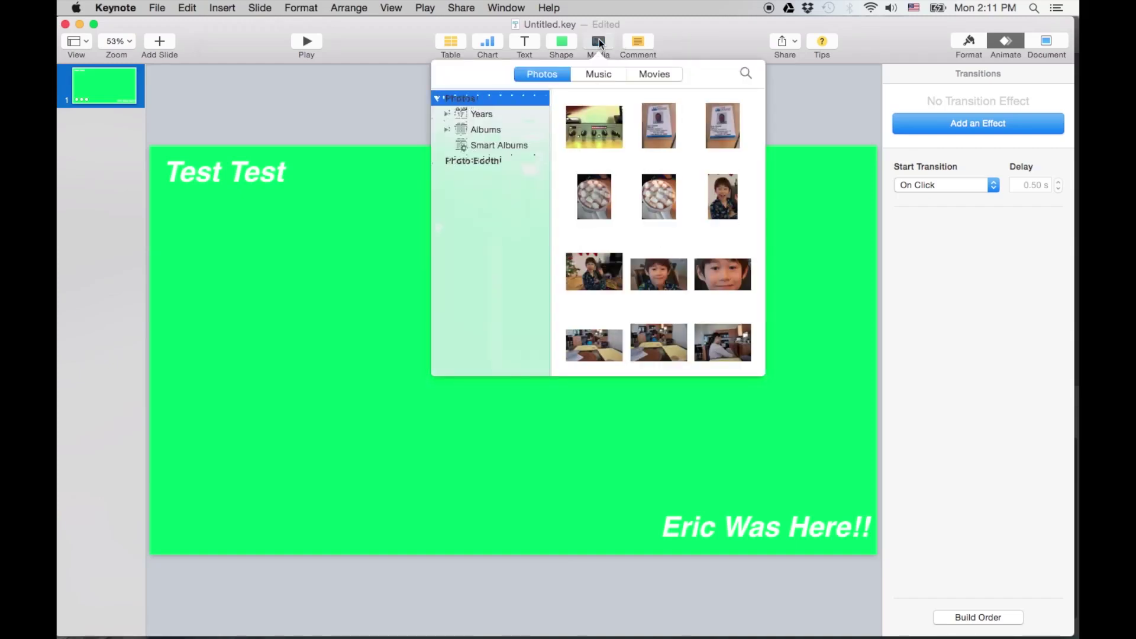
# Step: Insert the marshmallow cocoa photo mid-slide, nudge it left, and give it a Drift build-in
pyautogui.click(658, 195)
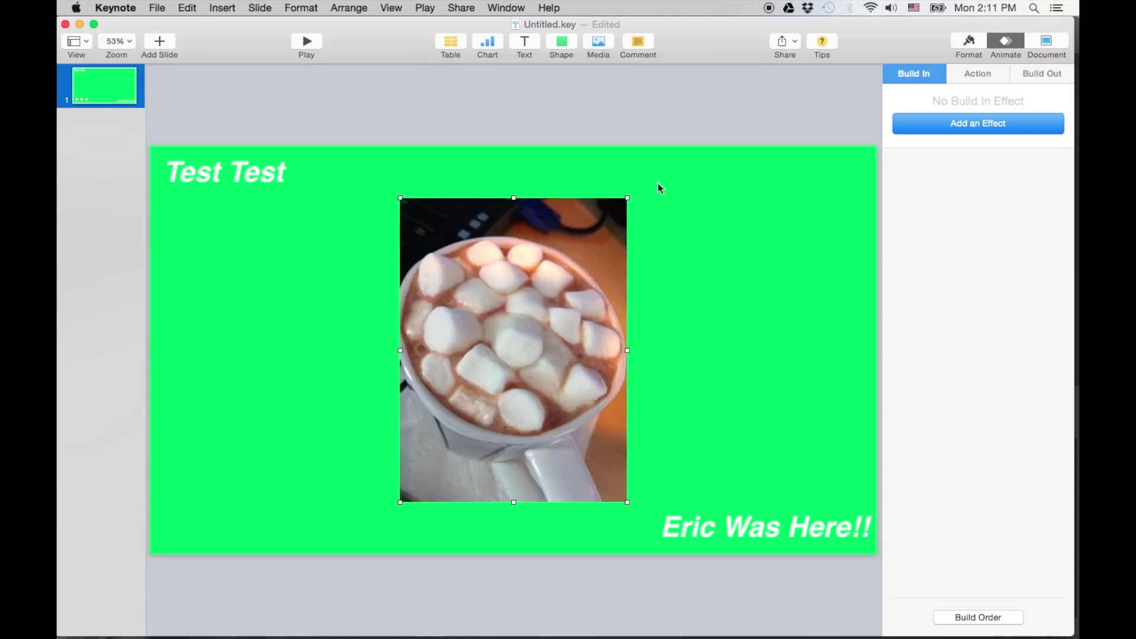
pyautogui.moveTo(570, 249); pyautogui.dragTo(561, 249)
pyautogui.click(999, 122)
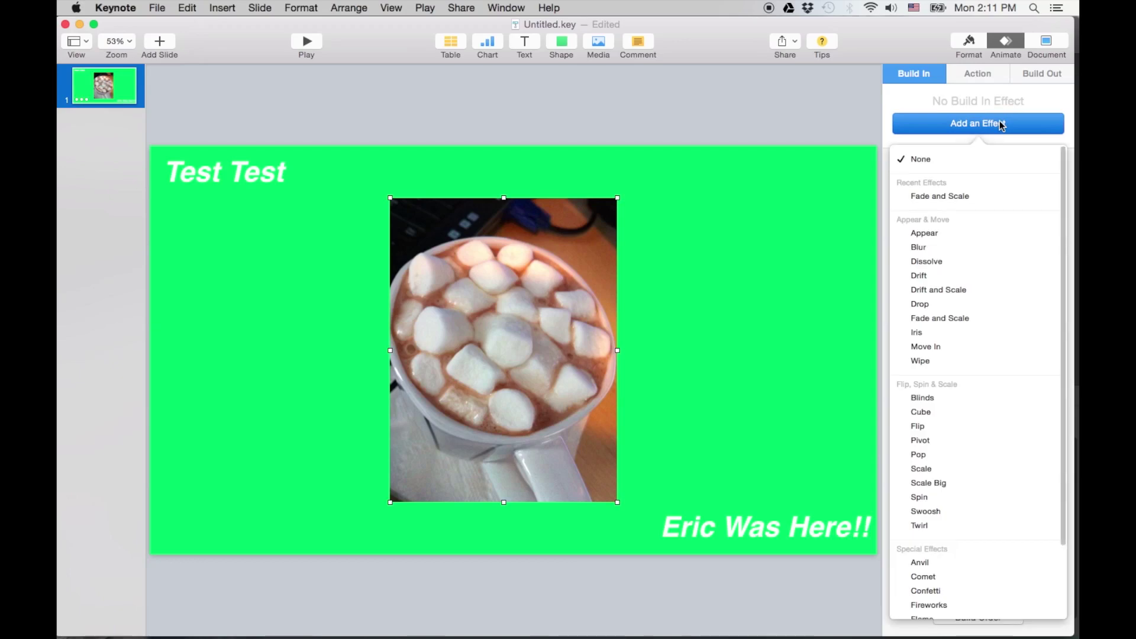
pyautogui.click(937, 275)
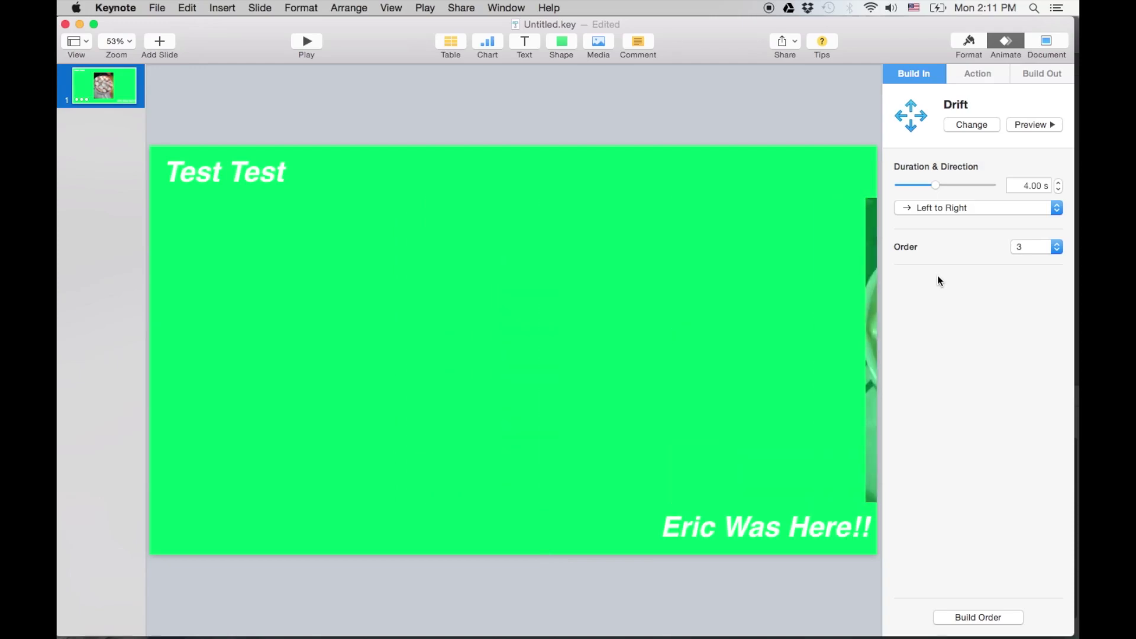
# Step: Change the photo's build-in from Drift to Dissolve, then settle on Fireworks
pyautogui.click(971, 124)
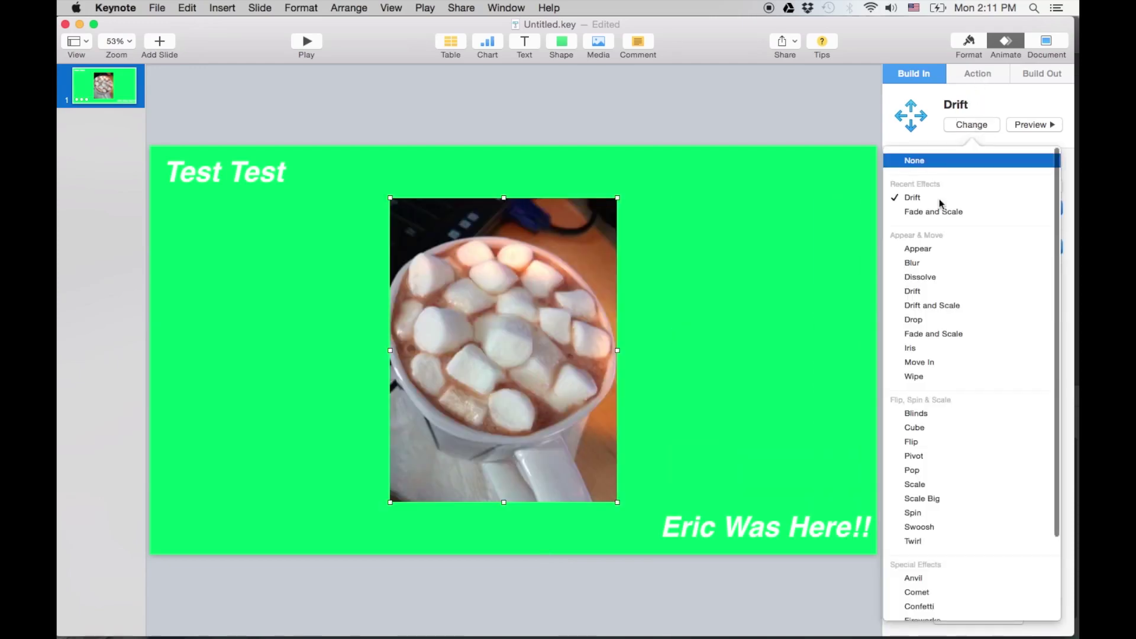
pyautogui.click(922, 278)
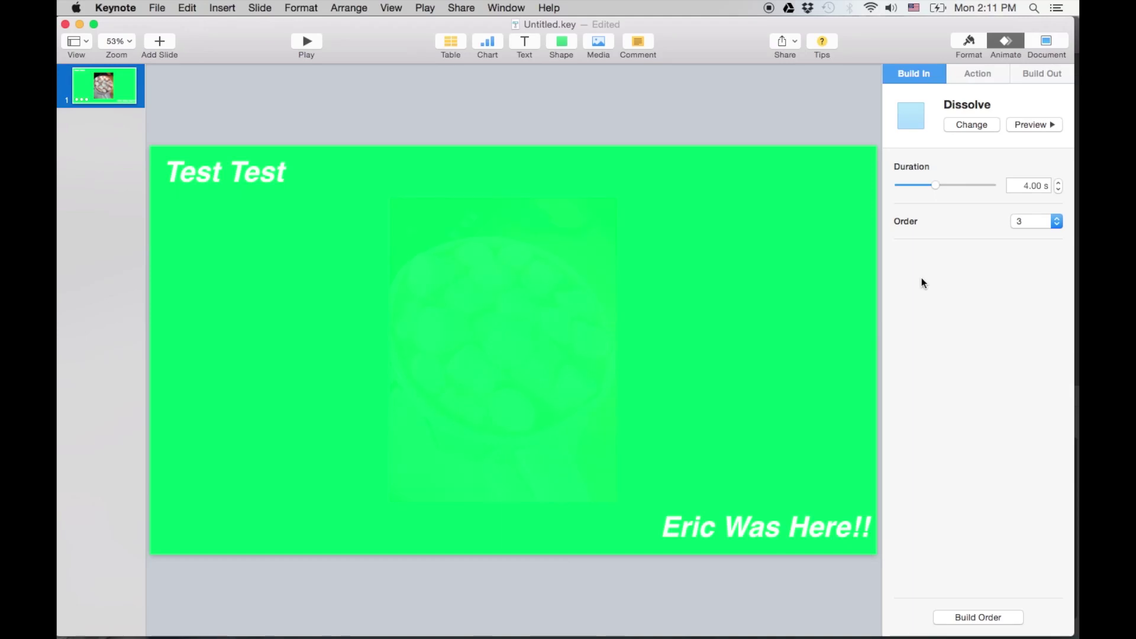
pyautogui.click(975, 127)
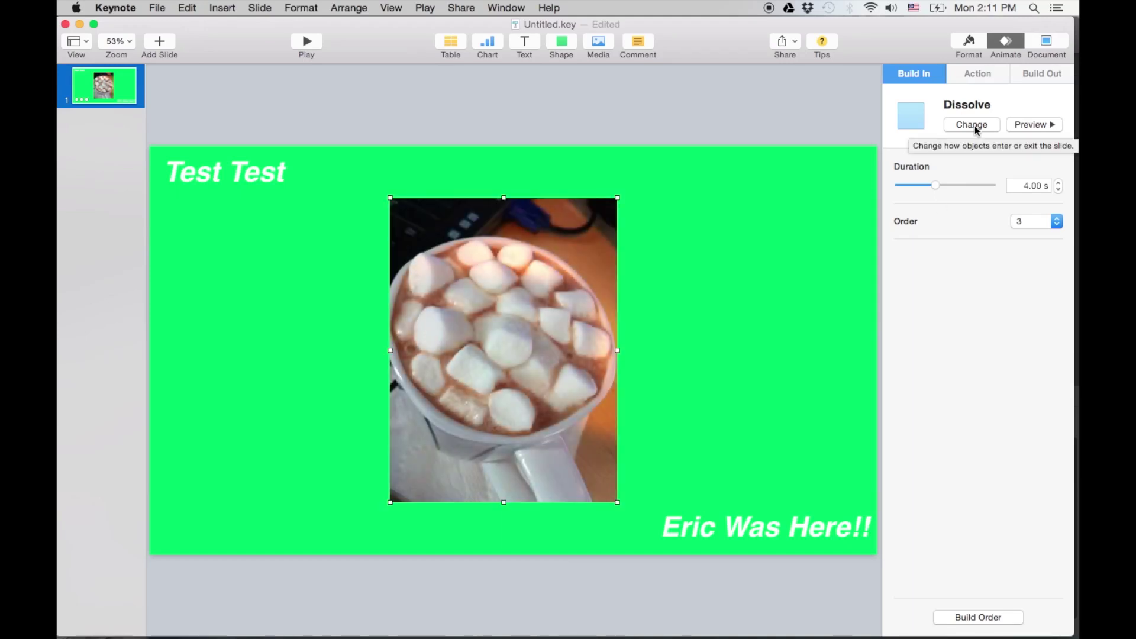
pyautogui.click(974, 125)
pyautogui.scroll(-5, 938, 398)
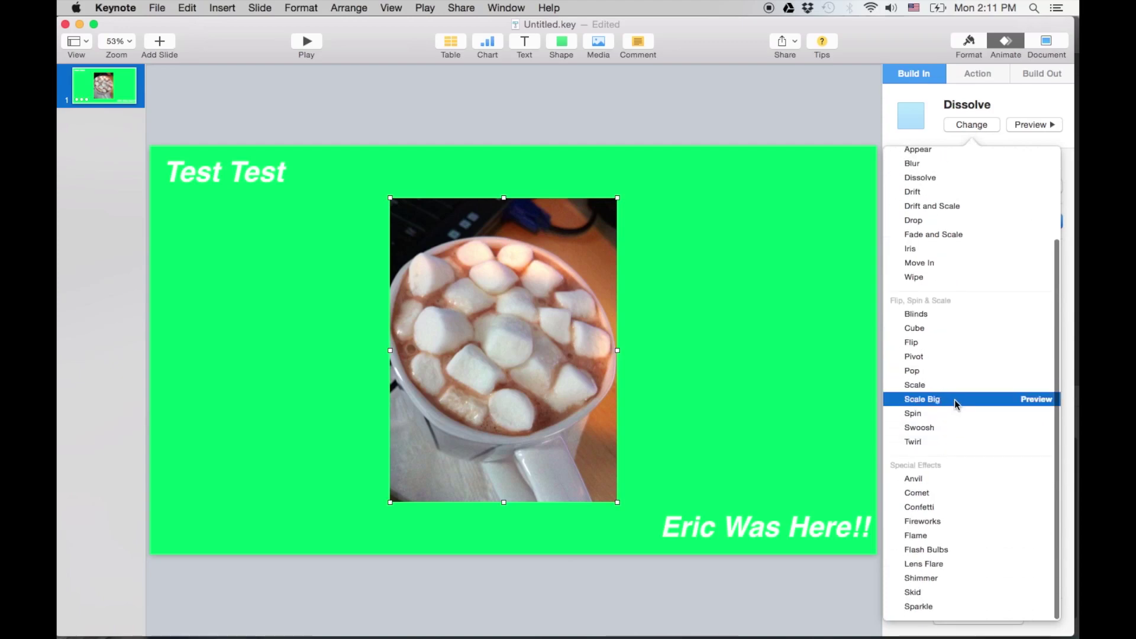
pyautogui.click(947, 521)
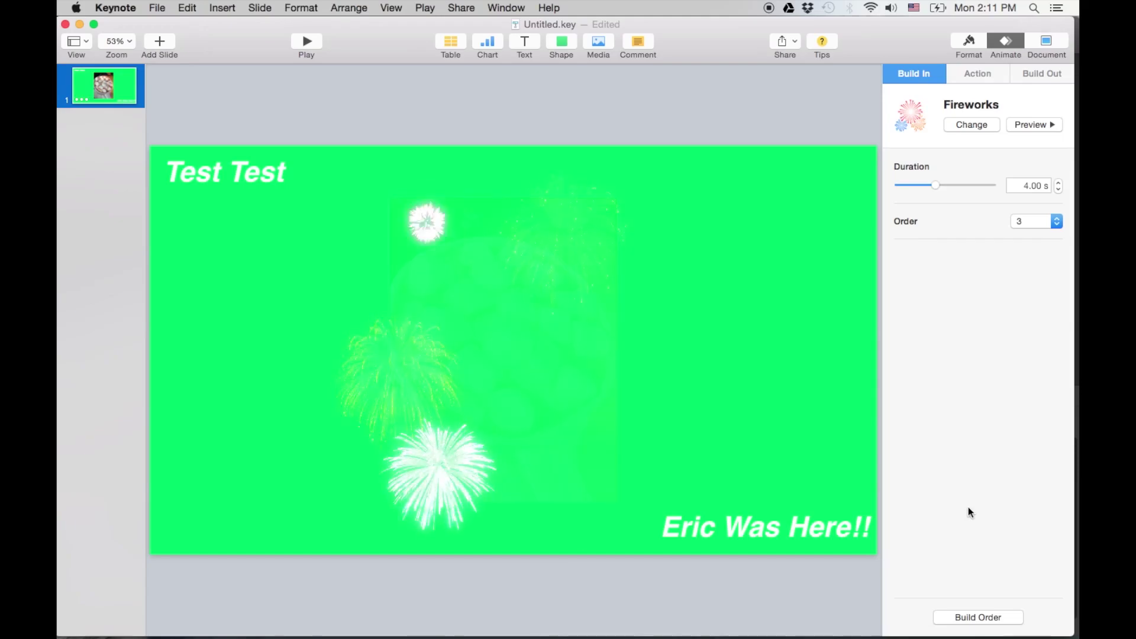